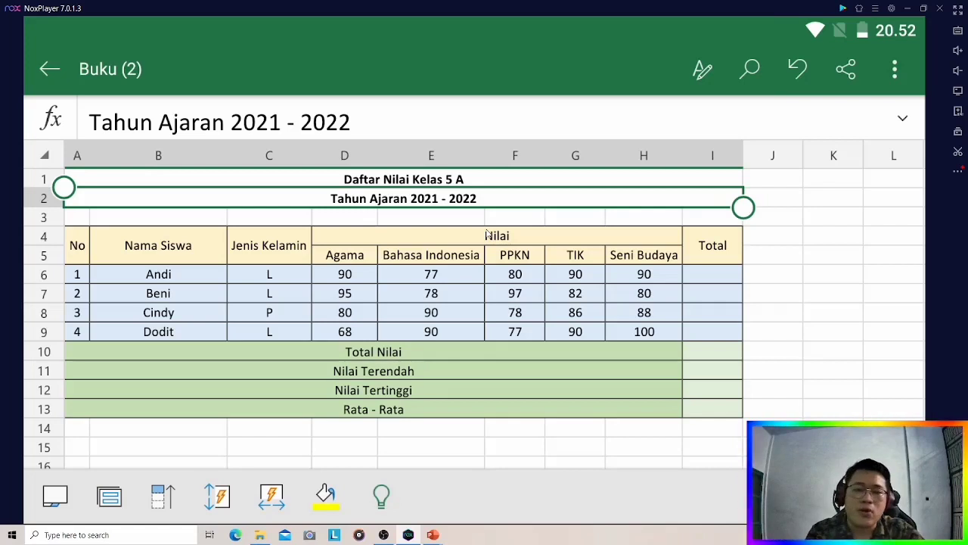
{"action": "left_click", "coordinate": [773, 283]}
{"action": "left_click", "coordinate": [715, 276]}
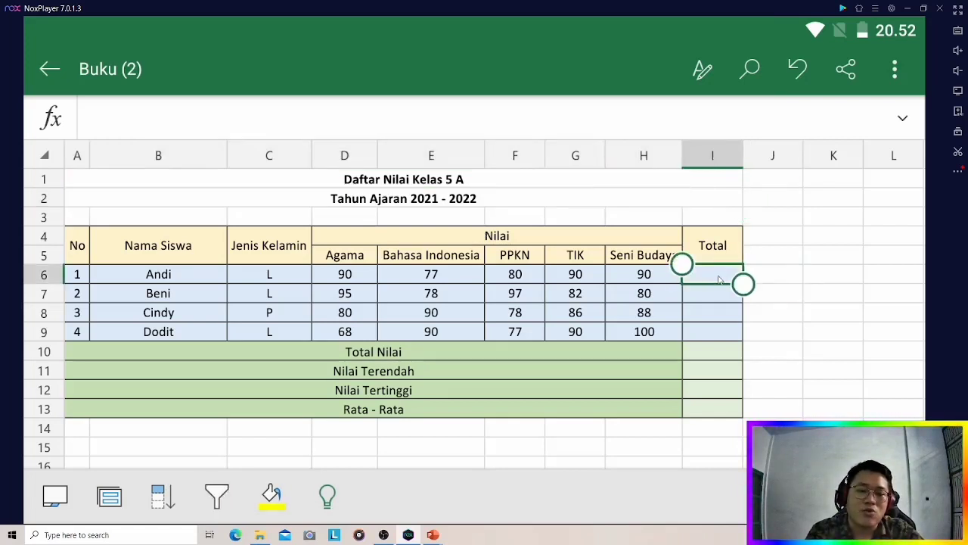
{"action": "left_click_drag", "start_coordinate": [744, 286], "coordinate": [736, 342]}
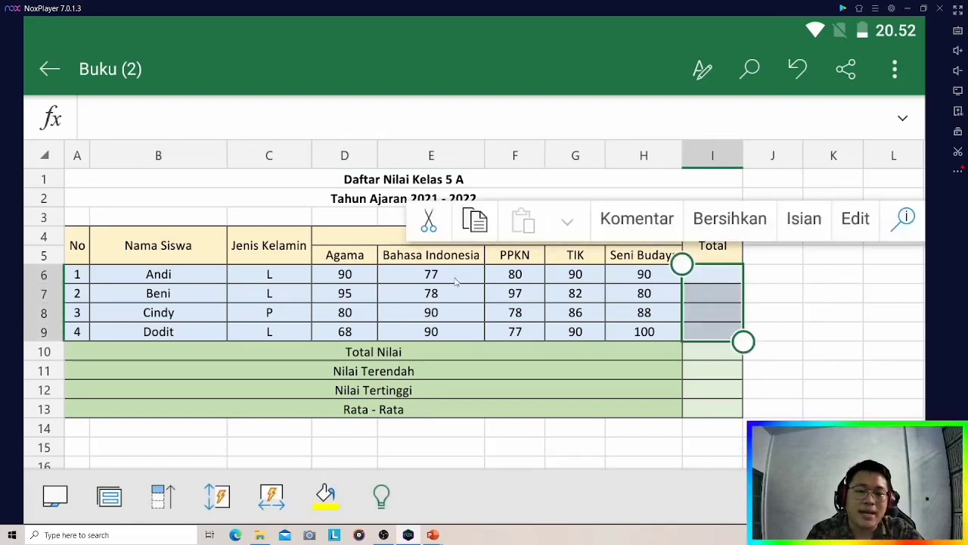
{"action": "left_click", "coordinate": [357, 275]}
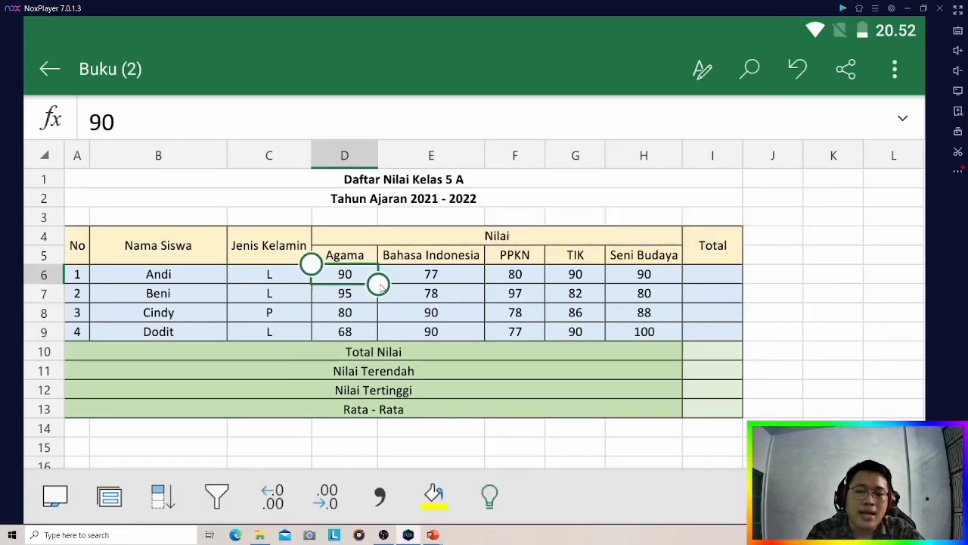
{"action": "left_click_drag", "start_coordinate": [377, 284], "coordinate": [683, 283]}
Step: Enter a SUM formula over D6:H6 in cell I6 to total the first student's scores
{"action": "left_click", "coordinate": [712, 281]}
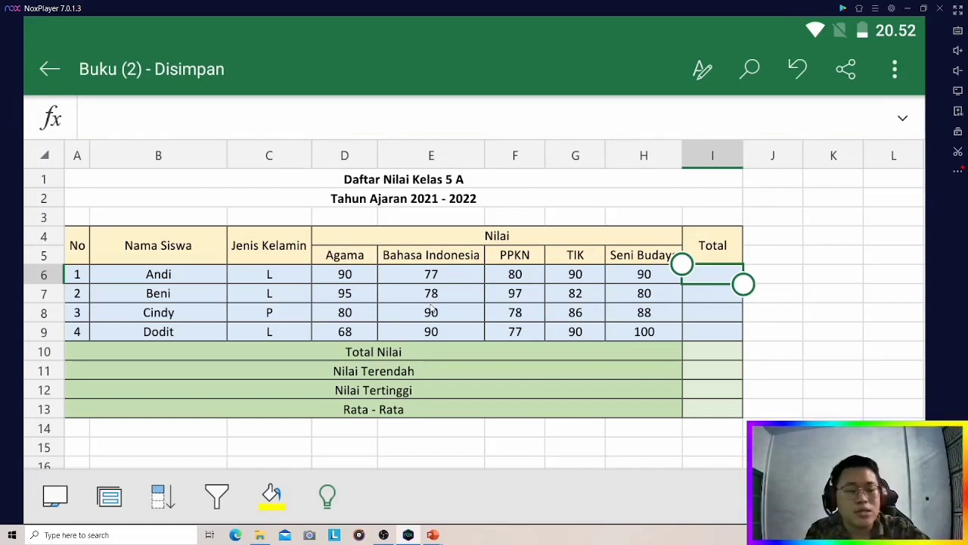
{"action": "left_click", "coordinate": [715, 283]}
{"action": "type", "text": "=su"}
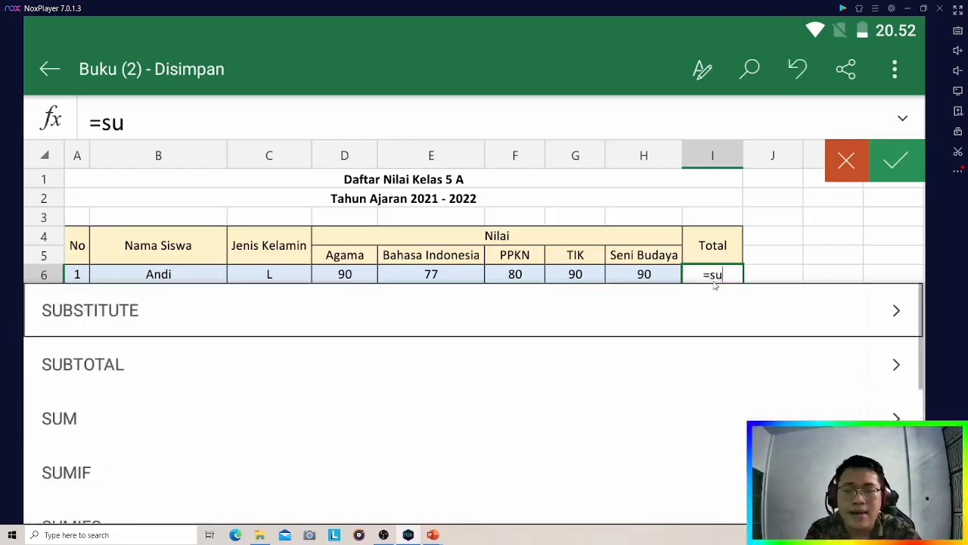
{"action": "type", "text": "m("}
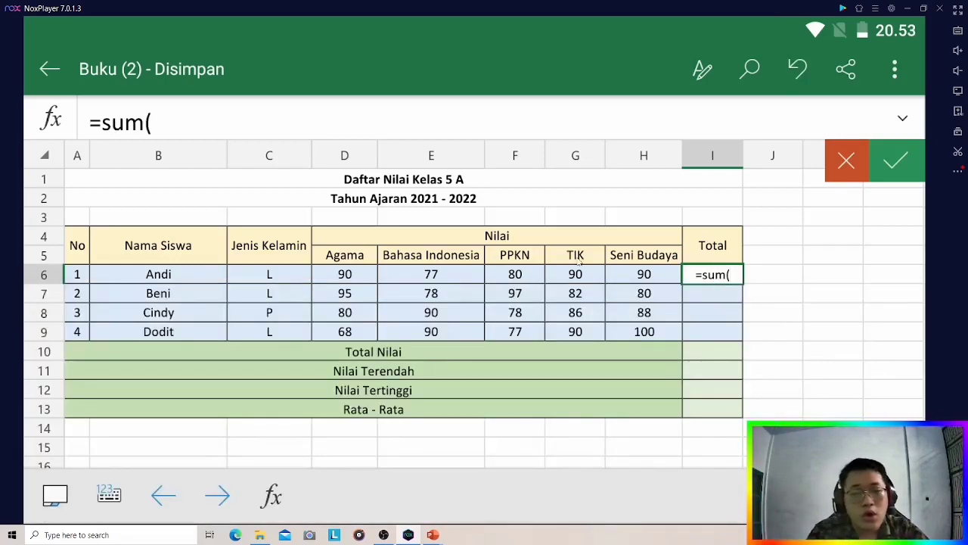
{"action": "left_click", "coordinate": [353, 276]}
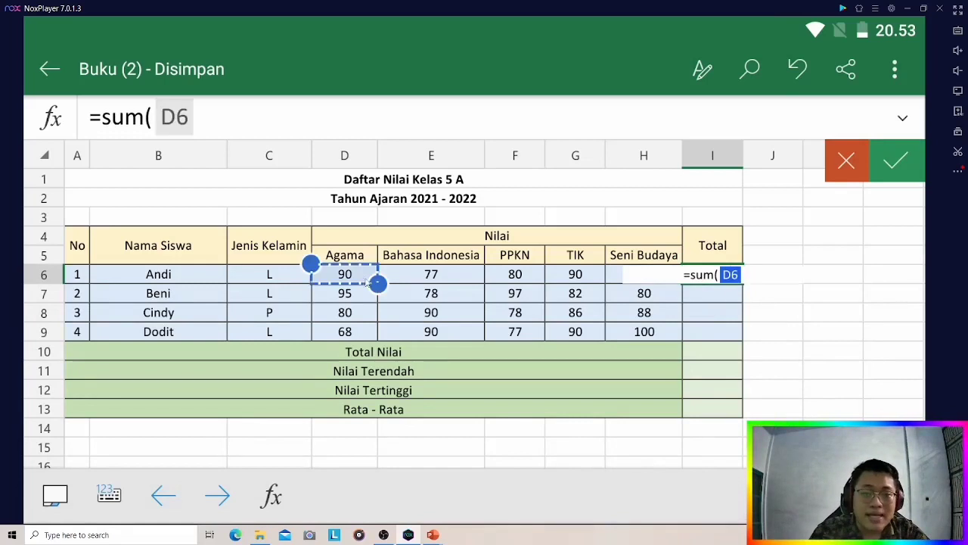
{"action": "left_click_drag", "start_coordinate": [379, 284], "coordinate": [661, 284]}
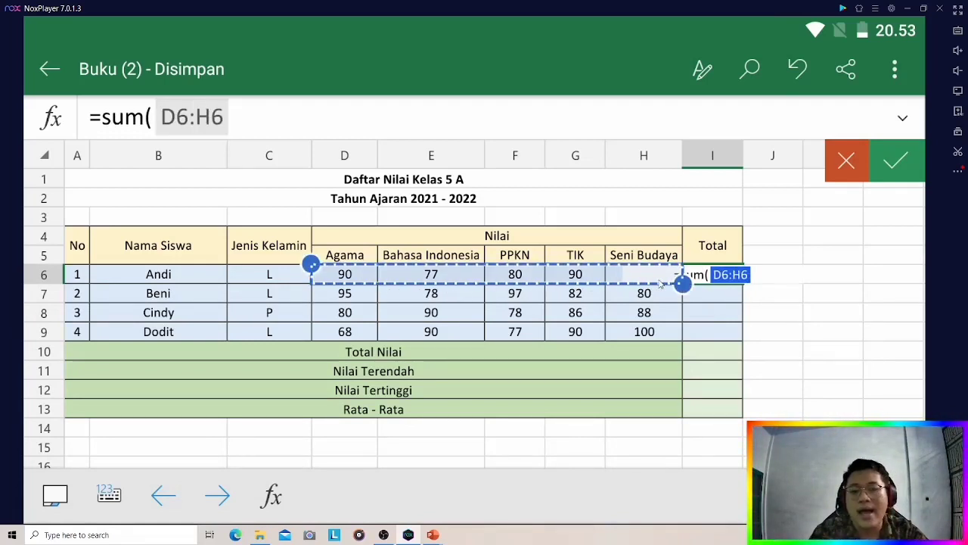
{"action": "key", "text": "Return"}
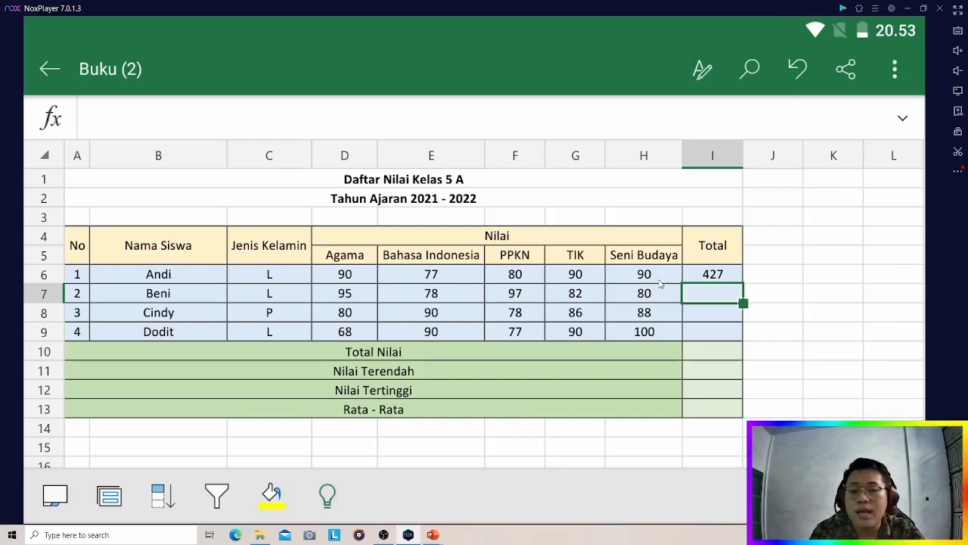
{"action": "left_click", "coordinate": [711, 275]}
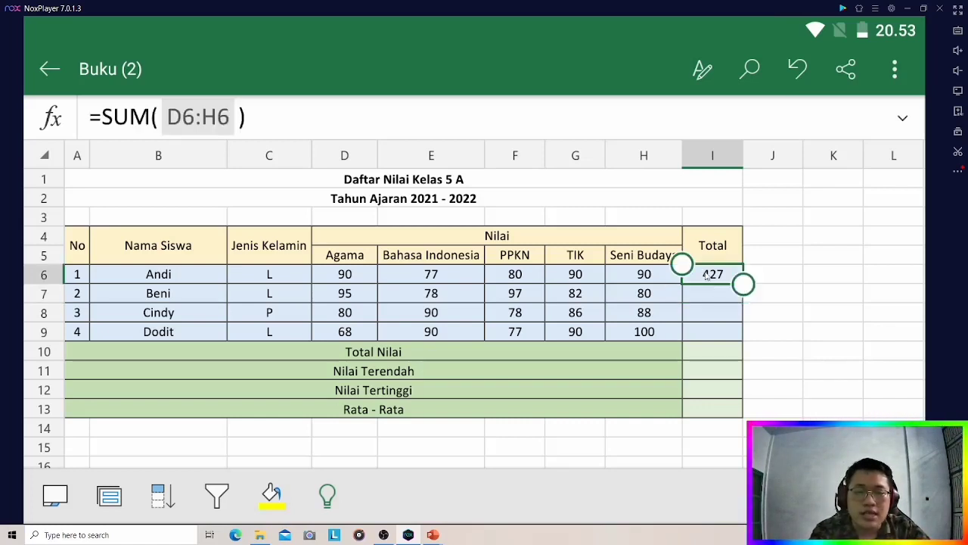
{"action": "left_click", "coordinate": [728, 302]}
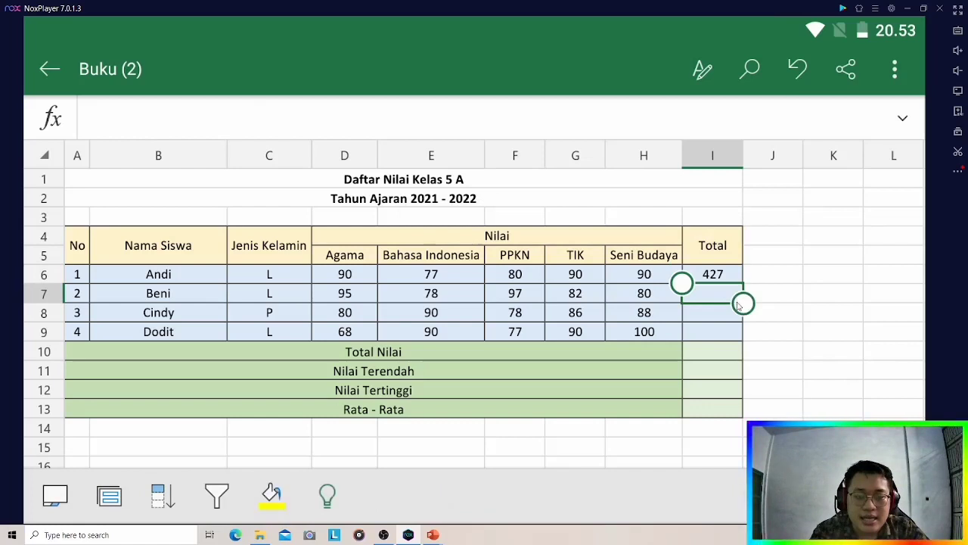
{"action": "left_click_drag", "start_coordinate": [728, 301], "coordinate": [738, 339]}
{"action": "left_click", "coordinate": [771, 294]}
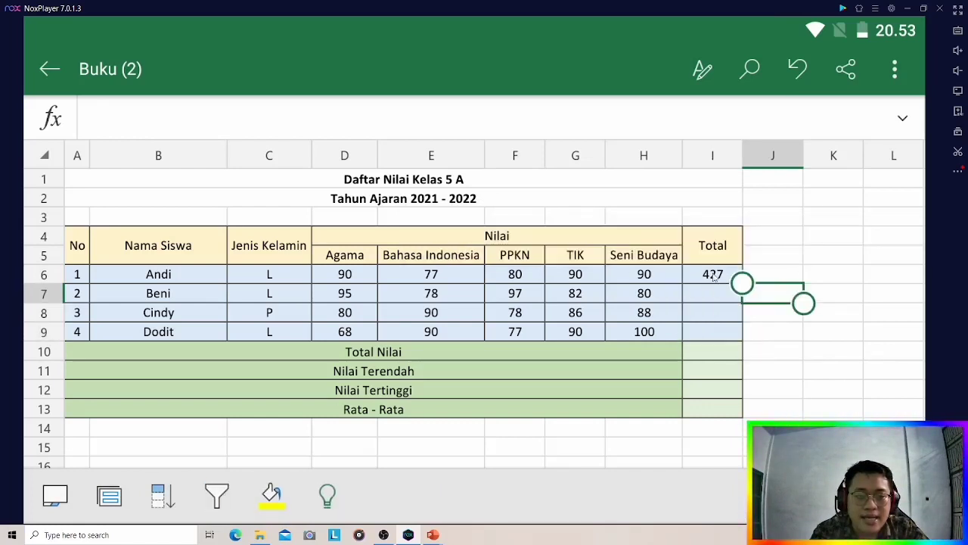
{"action": "left_click", "coordinate": [711, 274]}
{"action": "left_click", "coordinate": [794, 286]}
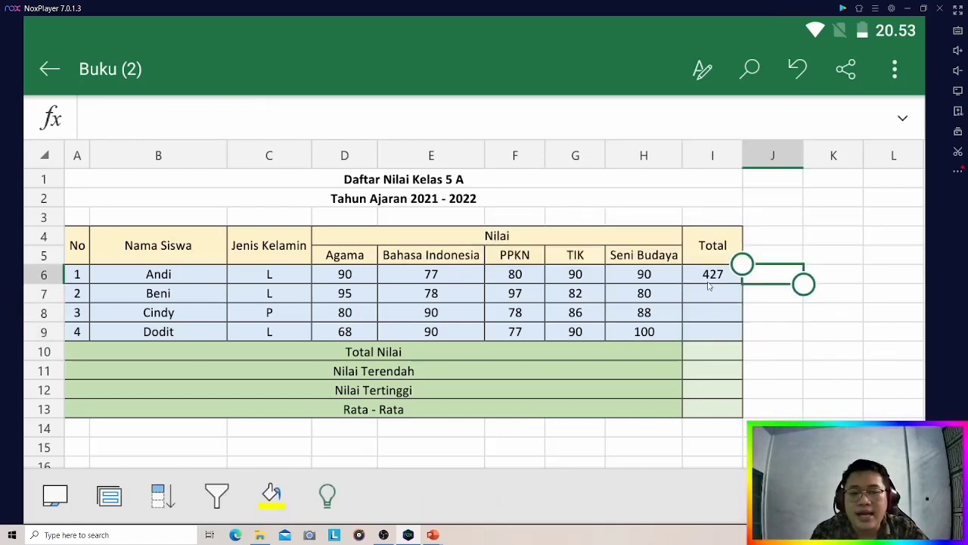
Step: Fill the SUM formula from I6 down through I9 for the remaining students and inspect the copied formula in I7
{"action": "left_click", "coordinate": [712, 280]}
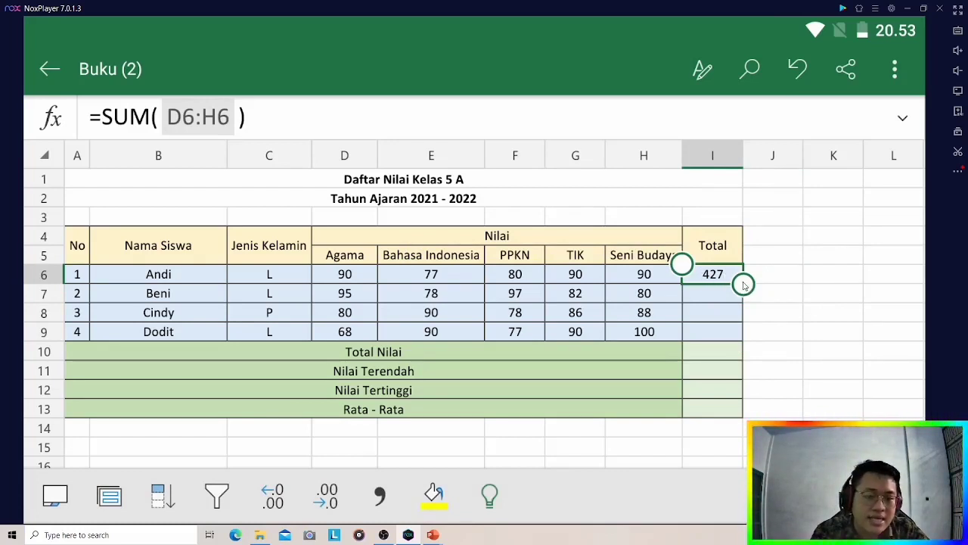
{"action": "left_click", "coordinate": [746, 286]}
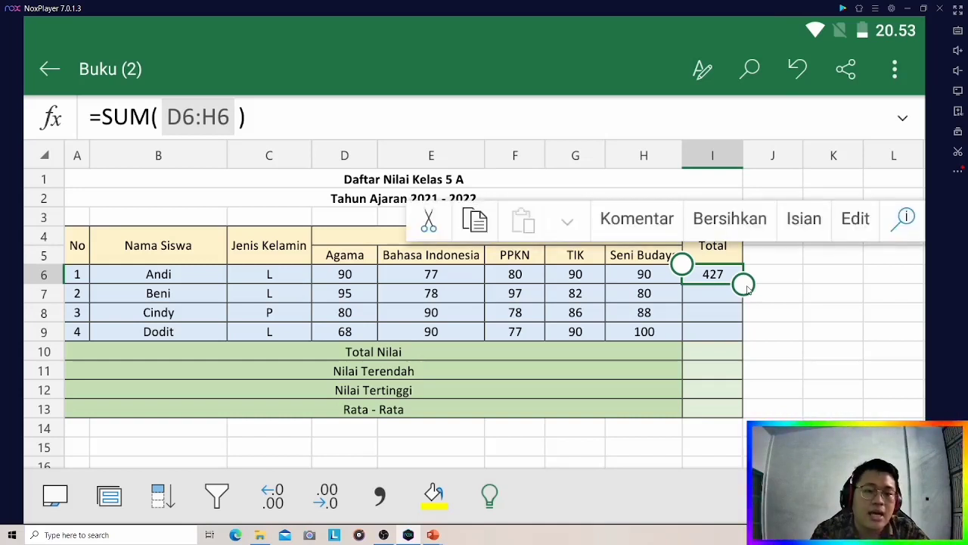
{"action": "left_click", "coordinate": [806, 227]}
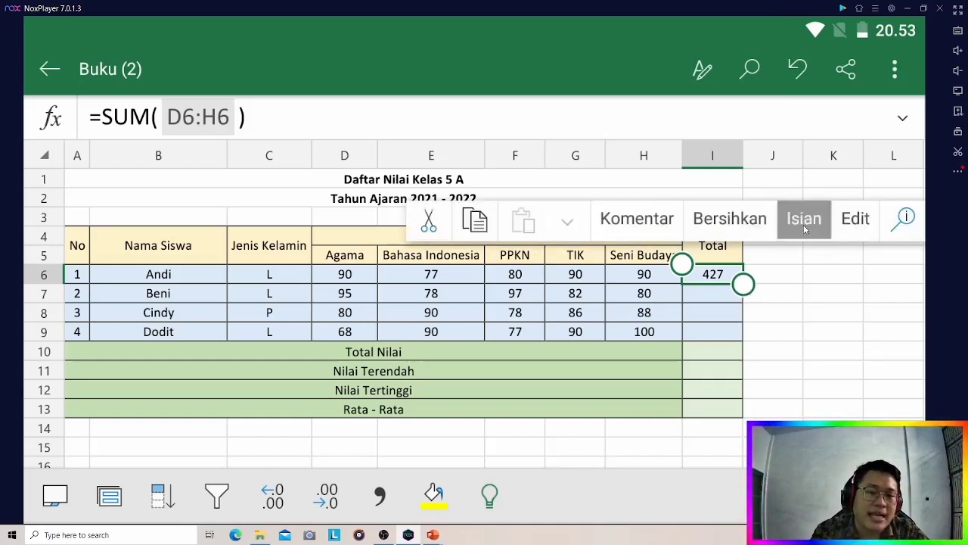
{"action": "left_click_drag", "start_coordinate": [743, 284], "coordinate": [746, 342]}
{"action": "left_click", "coordinate": [748, 311]}
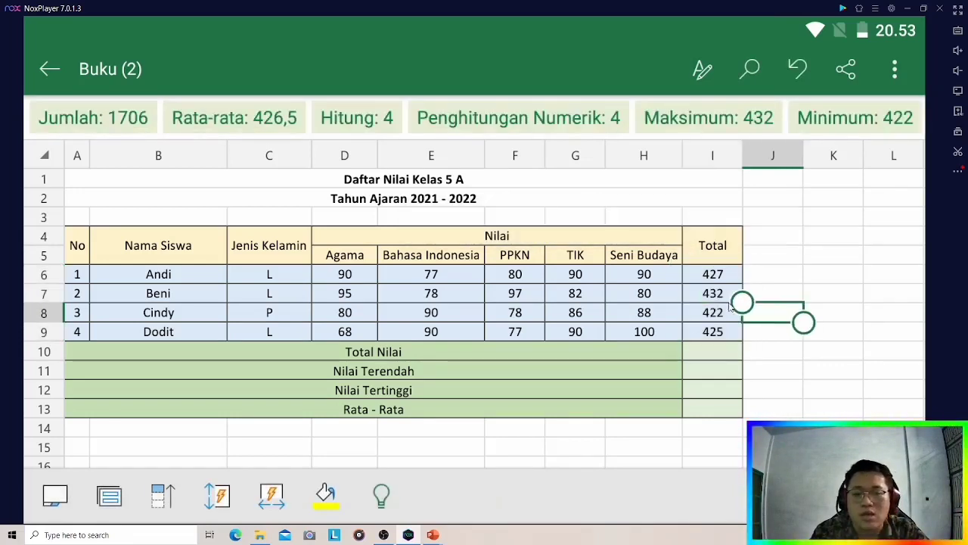
{"action": "left_click", "coordinate": [713, 300]}
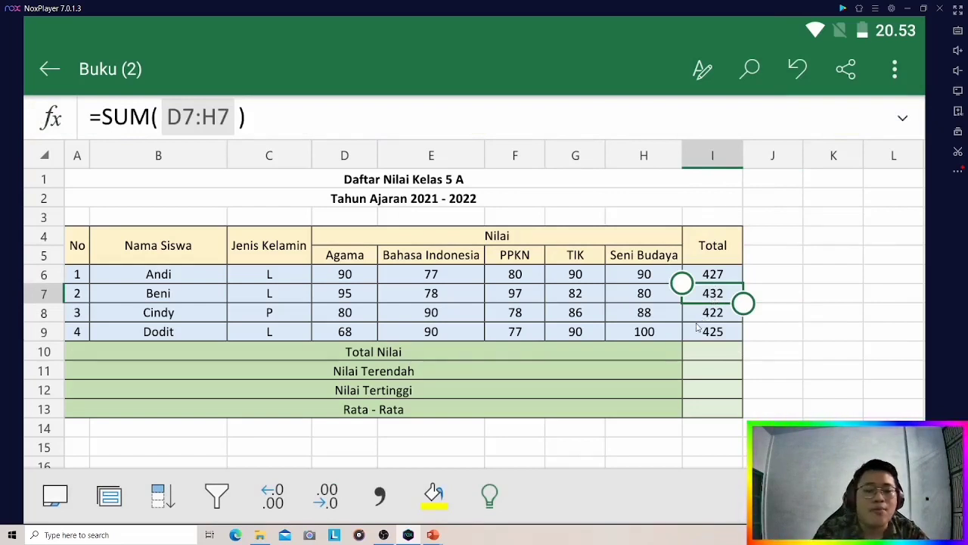
Step: Enter =SUM(I6:I9) in cell I10 of the Total Nilai row
{"action": "left_click", "coordinate": [436, 354]}
{"action": "left_click", "coordinate": [712, 356]}
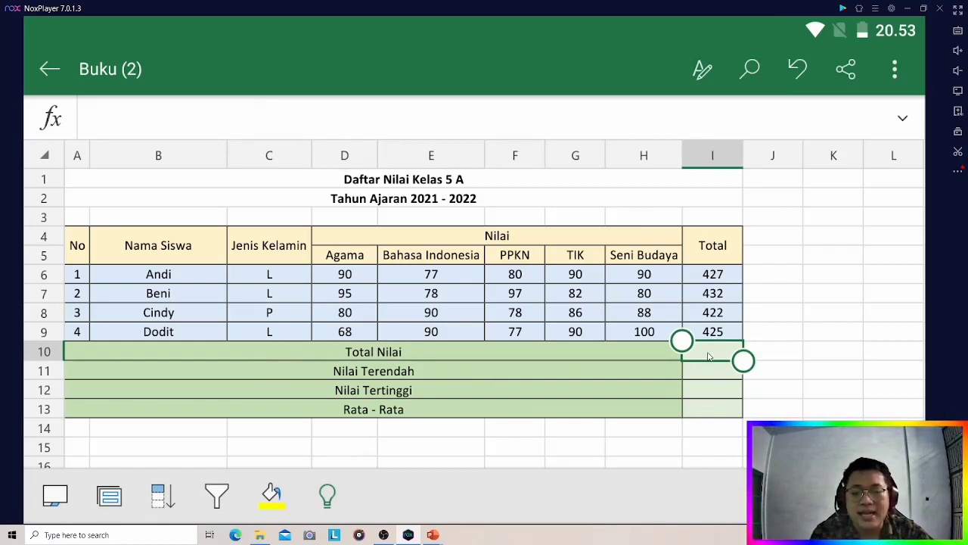
{"action": "type", "text": "=s"}
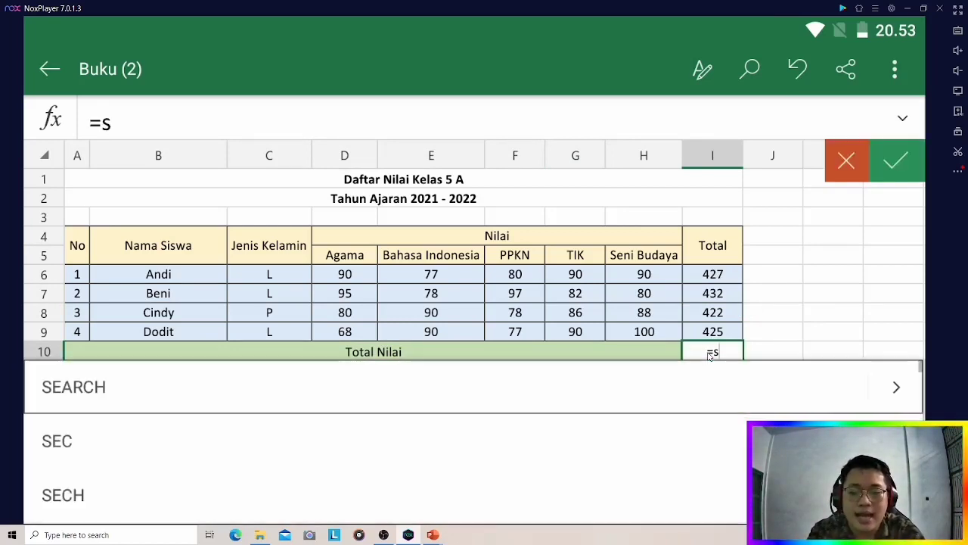
{"action": "type", "text": "um("}
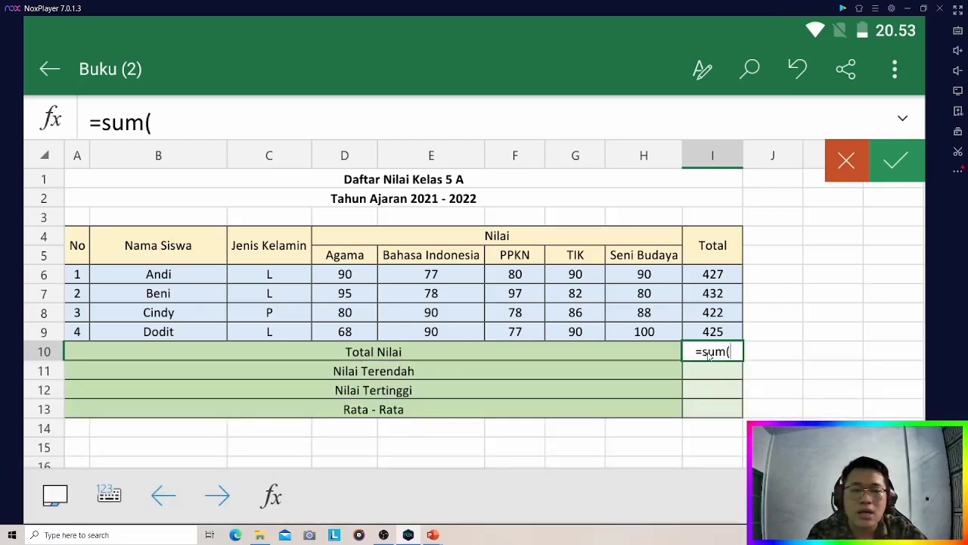
{"action": "left_click", "coordinate": [709, 276]}
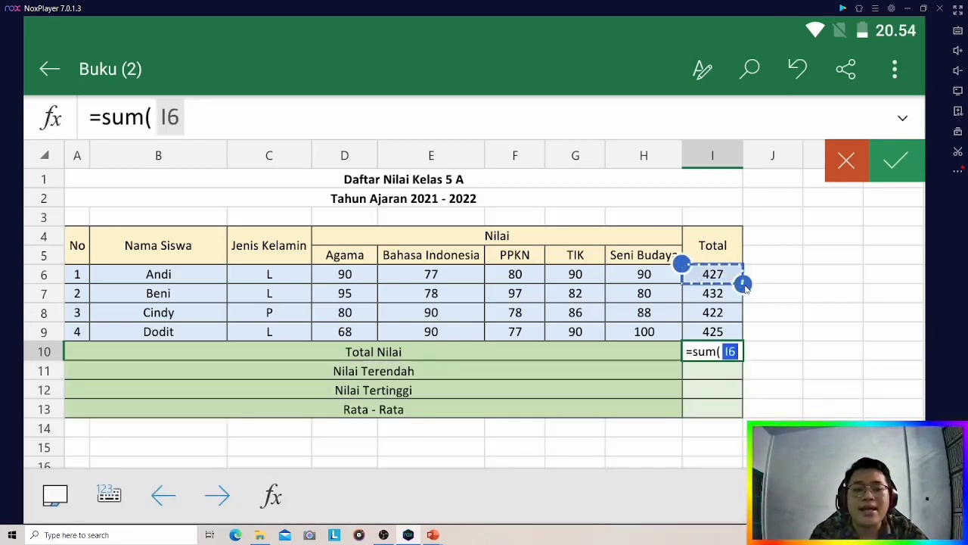
{"action": "left_click_drag", "start_coordinate": [744, 284], "coordinate": [729, 342]}
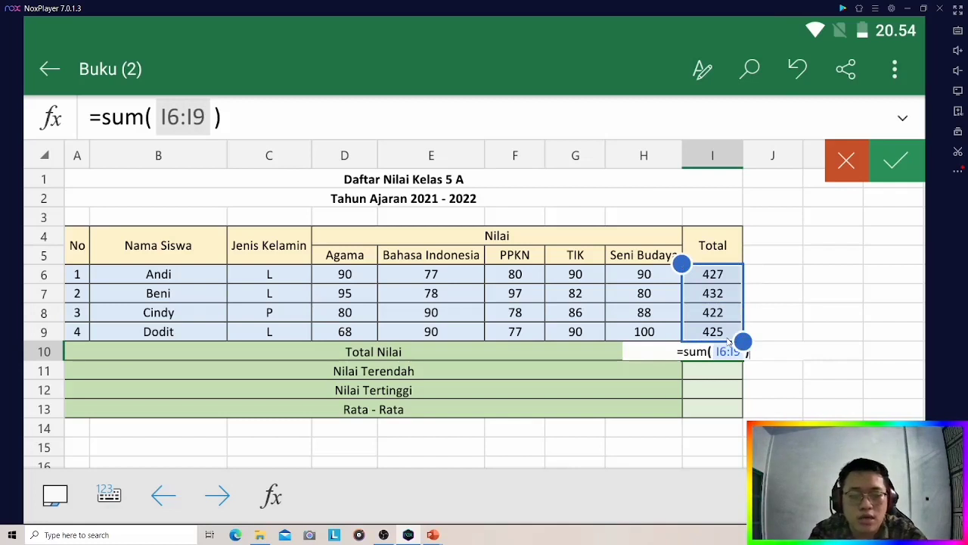
{"action": "key", "text": "Return"}
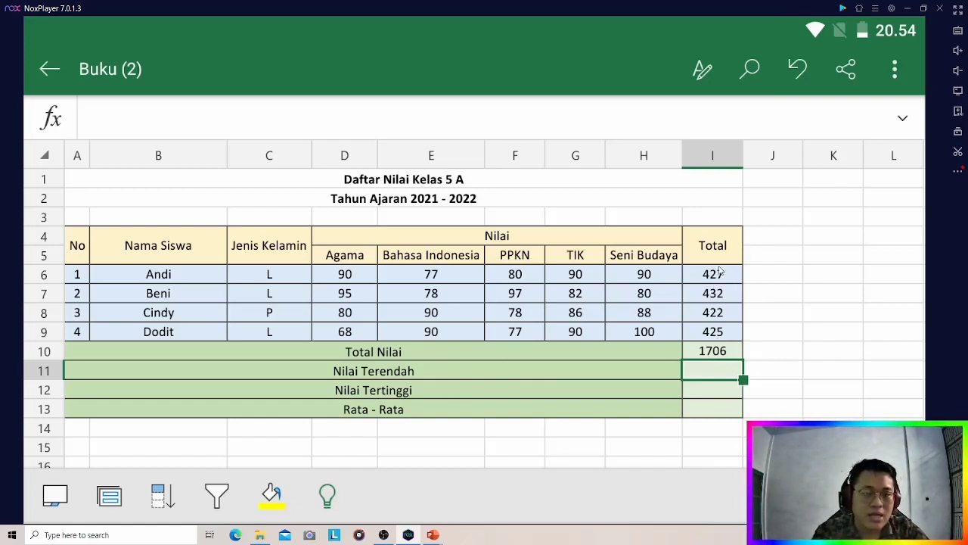
Step: Enter =MIN(D6:H9) in cell I11 of the Nilai Terendah row and compare the result with the score in D9
{"action": "left_click", "coordinate": [371, 278]}
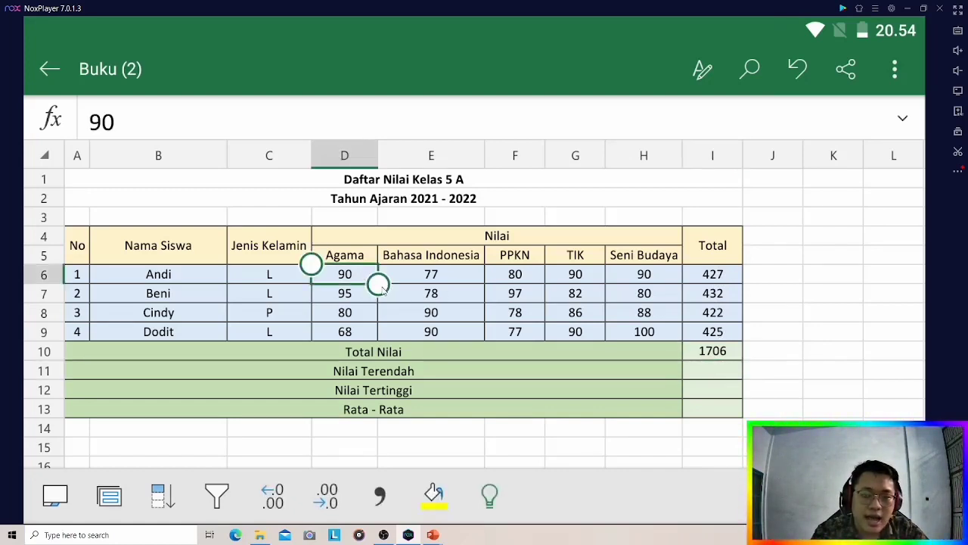
{"action": "left_click_drag", "start_coordinate": [379, 285], "coordinate": [680, 342]}
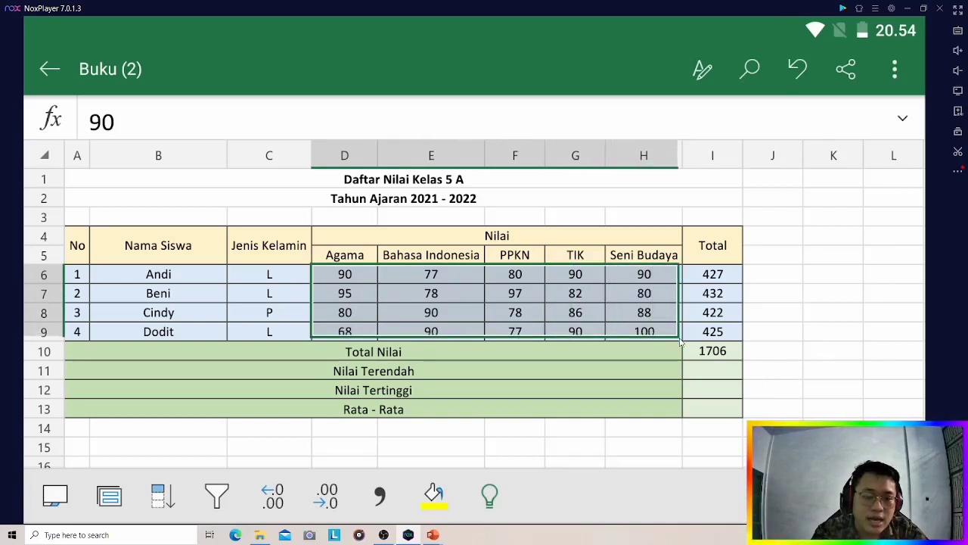
{"action": "left_click", "coordinate": [712, 371]}
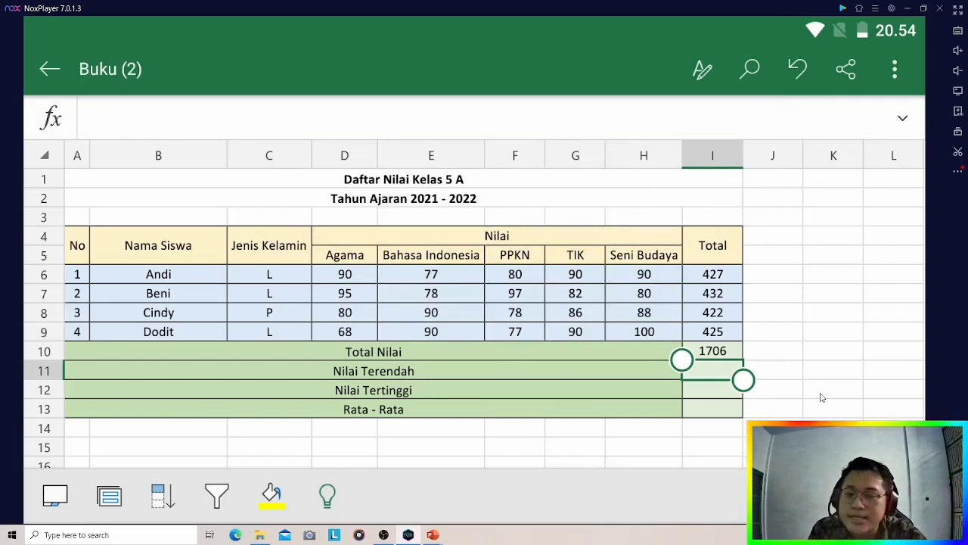
{"action": "type", "text": "=min"}
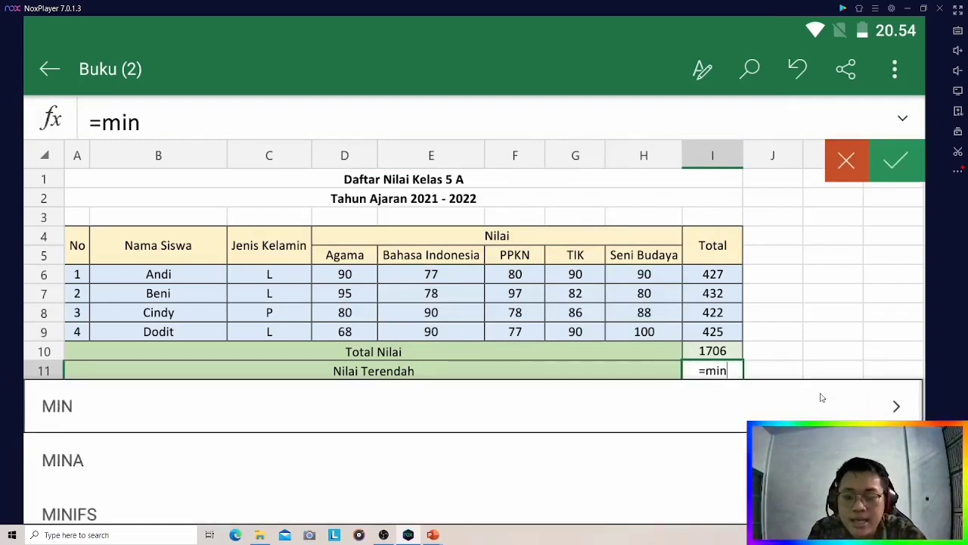
{"action": "type", "text": "("}
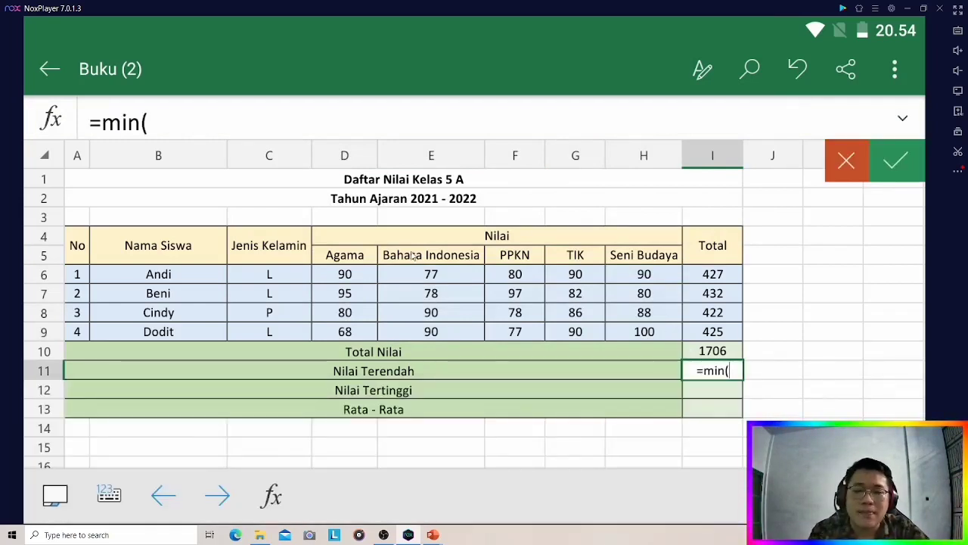
{"action": "left_click", "coordinate": [350, 277]}
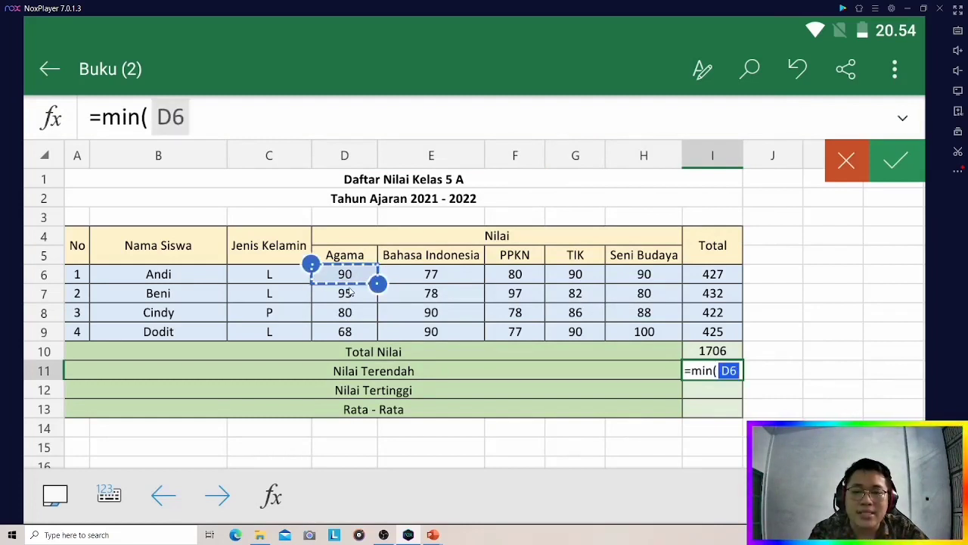
{"action": "left_click_drag", "start_coordinate": [378, 284], "coordinate": [672, 339]}
{"action": "type", "text": ")"}
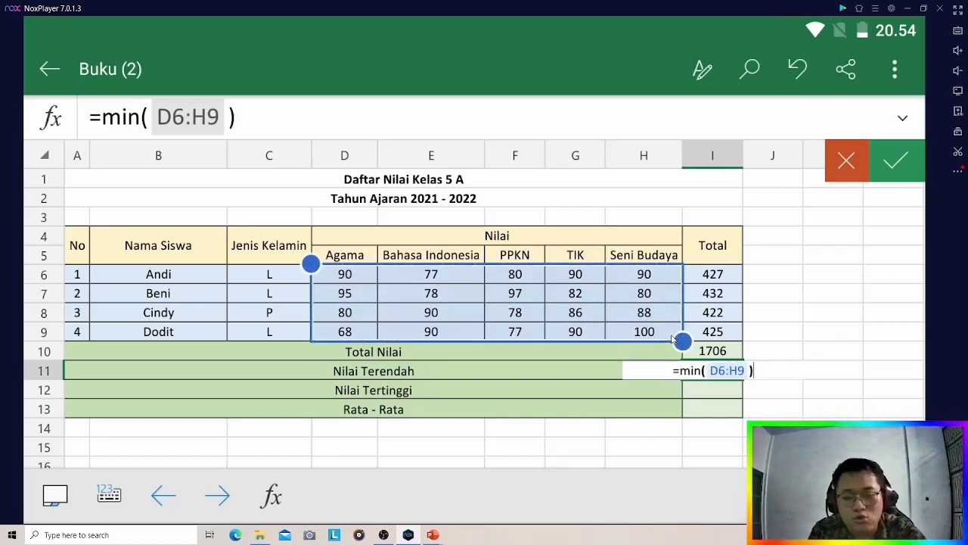
{"action": "key", "text": "Return"}
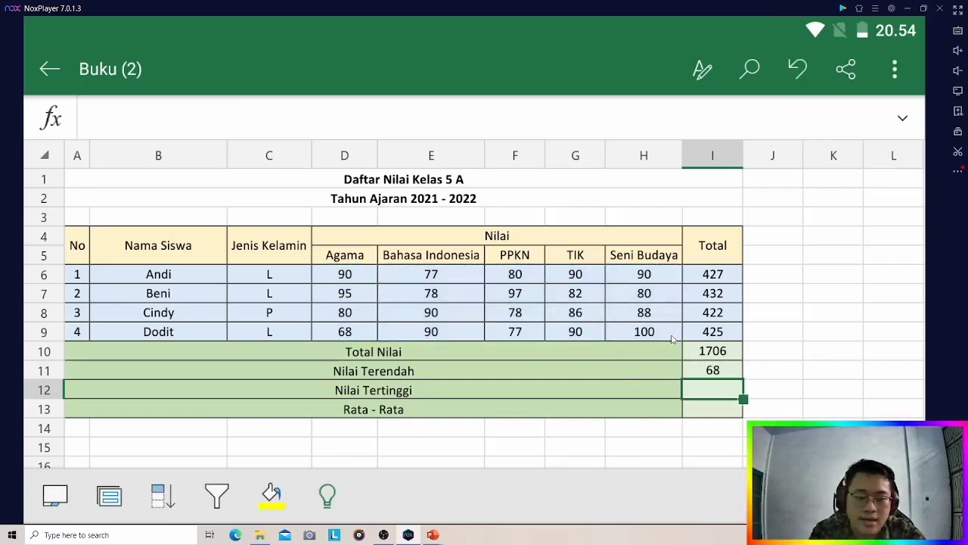
{"action": "left_click", "coordinate": [706, 370]}
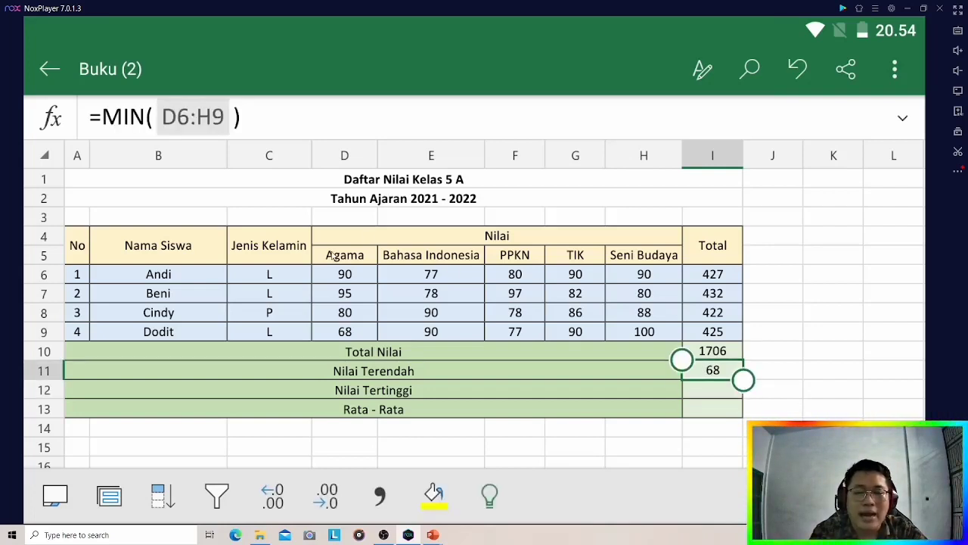
{"action": "left_click", "coordinate": [345, 333]}
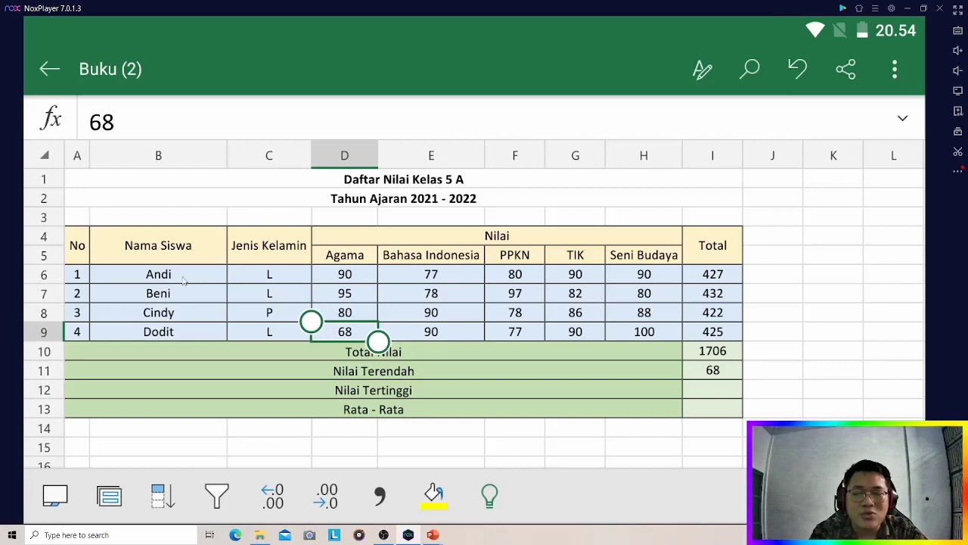
Step: Enter =MAX(D6:H9) in cell I12 of the Nilai Tertinggi row and compare the result with the score in H9
{"action": "left_click", "coordinate": [698, 392]}
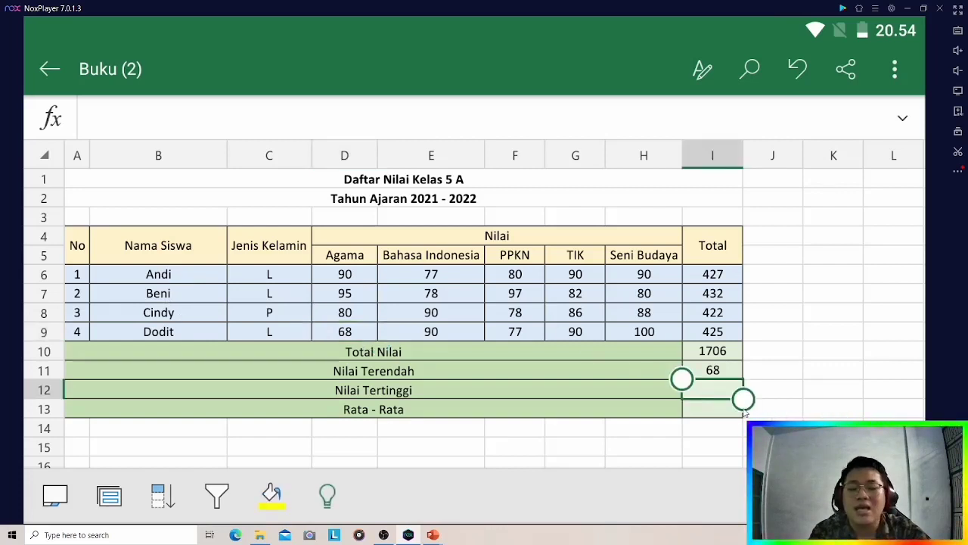
{"action": "type", "text": "="}
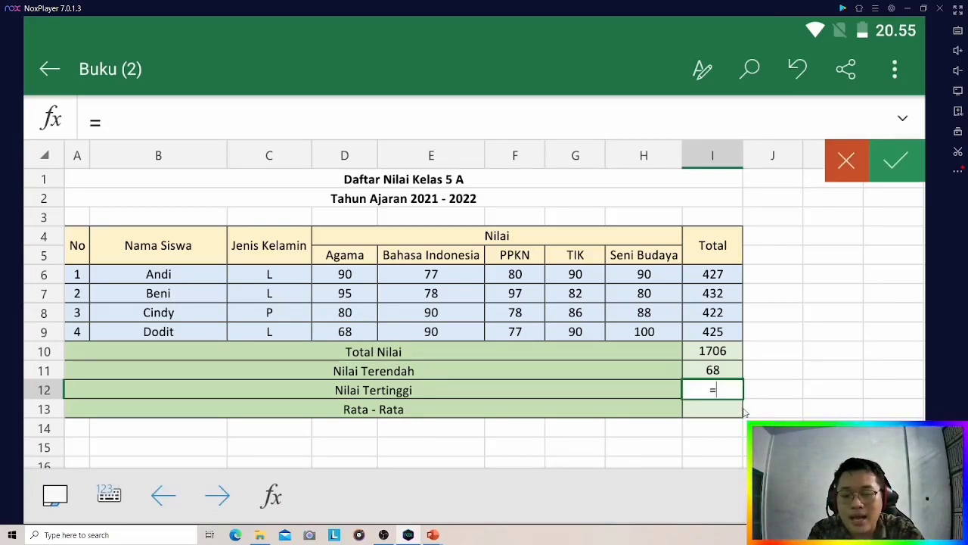
{"action": "type", "text": "max("}
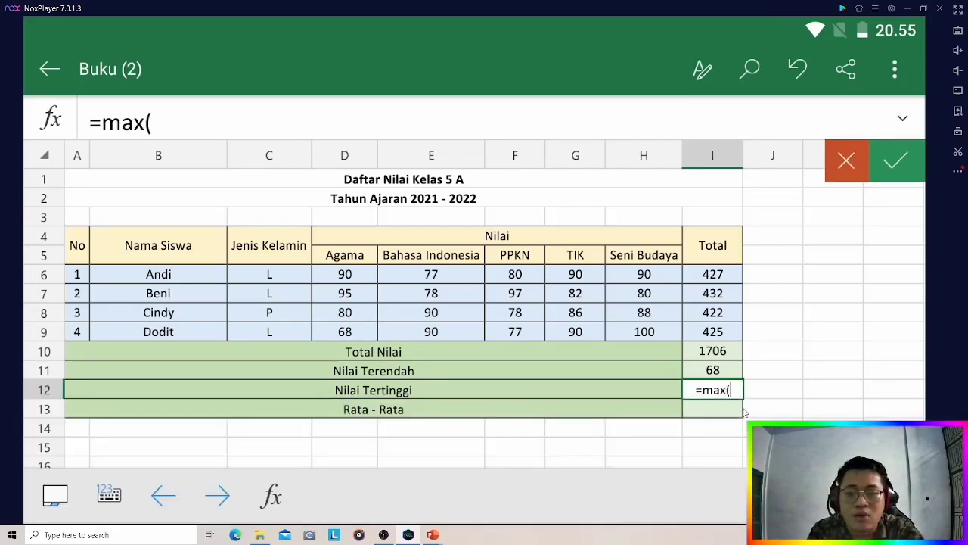
{"action": "left_click", "coordinate": [344, 277]}
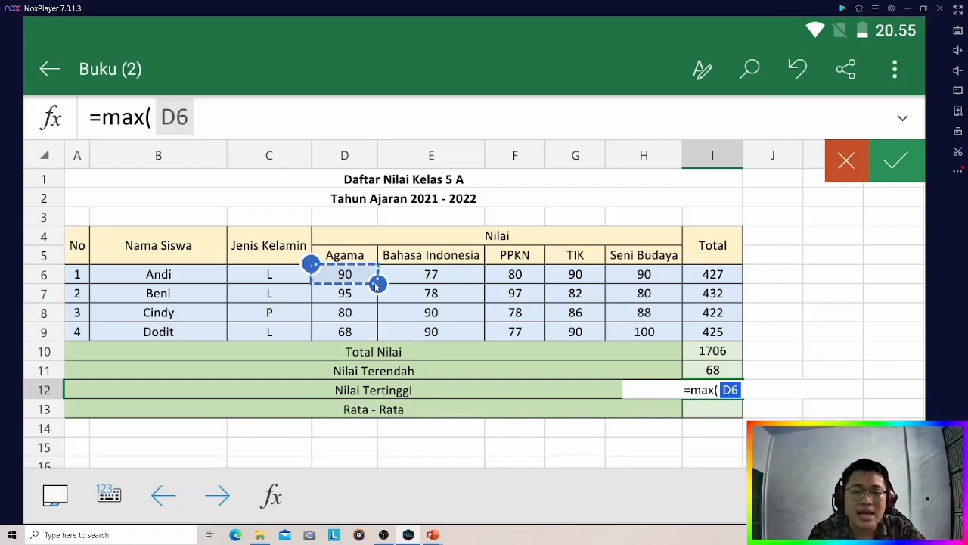
{"action": "left_click_drag", "start_coordinate": [378, 283], "coordinate": [666, 339]}
{"action": "type", "text": ")"}
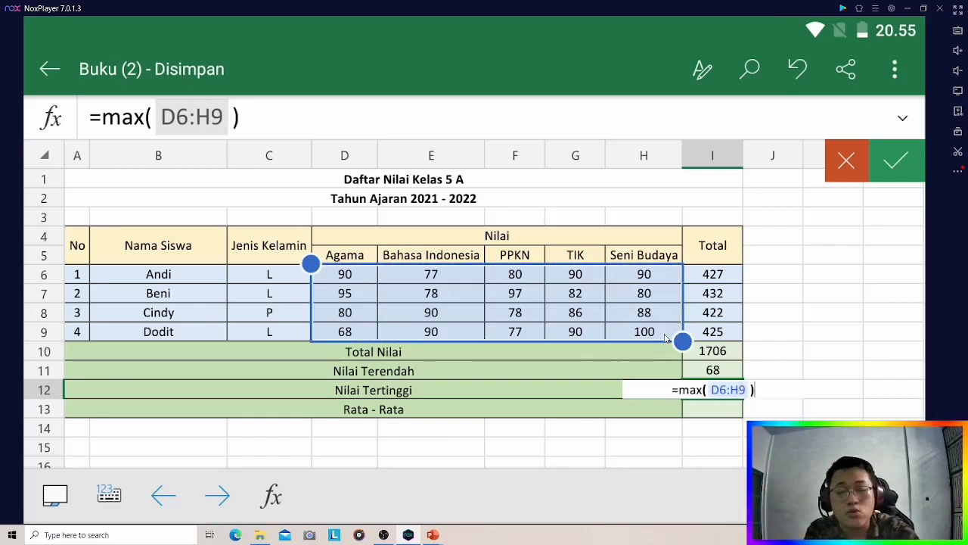
{"action": "key", "text": "Return"}
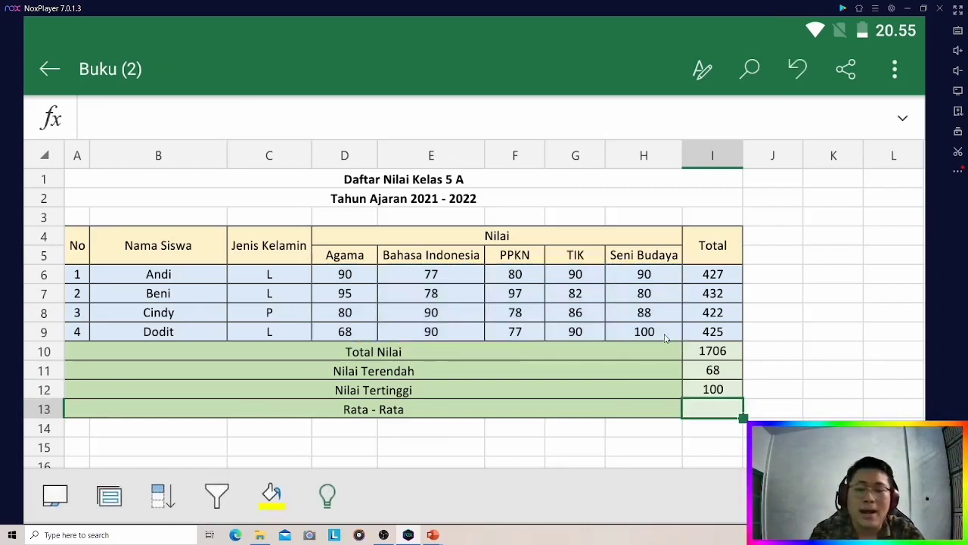
{"action": "left_click", "coordinate": [711, 395]}
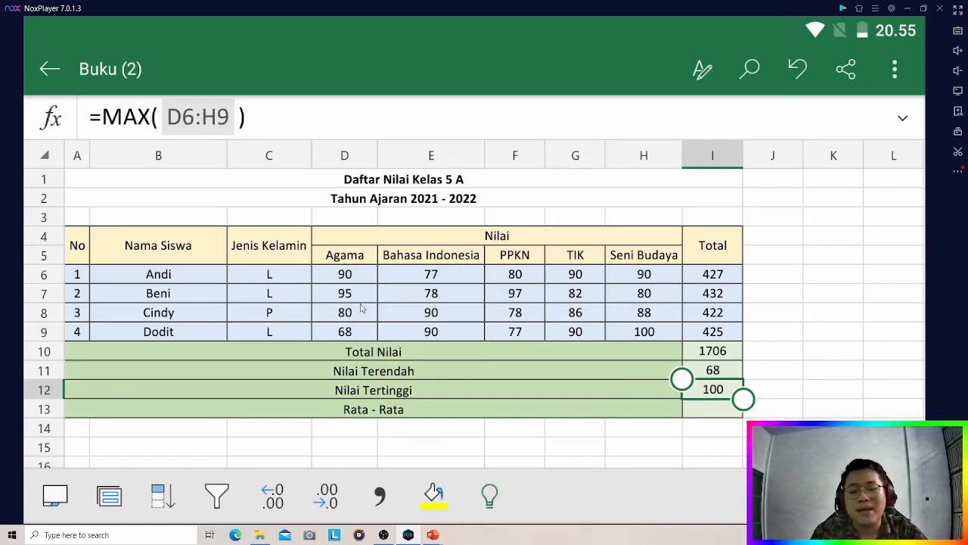
{"action": "left_click", "coordinate": [175, 334]}
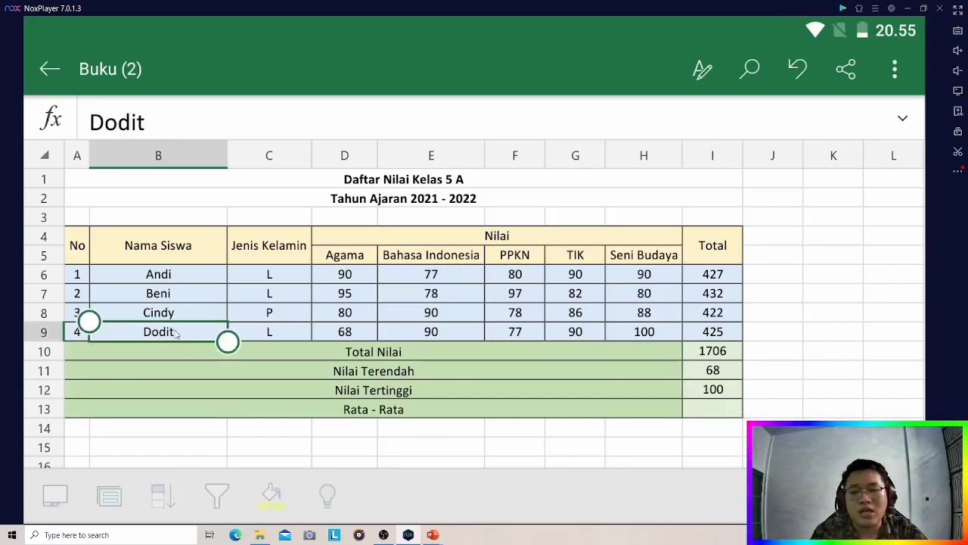
{"action": "left_click", "coordinate": [644, 332]}
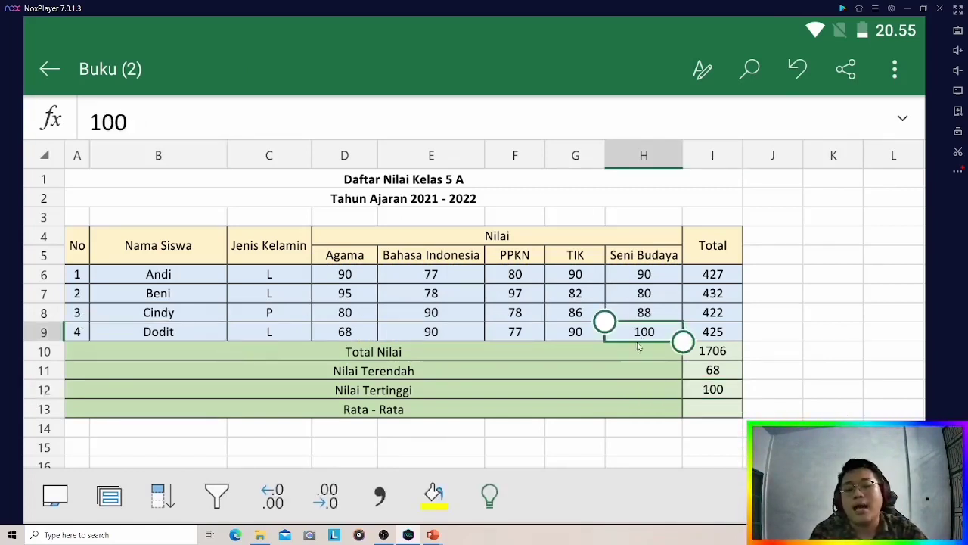
Step: Enter =AVERAGE(I6:I9) in cell I13 of the Rata - Rata row to average the students' totals
{"action": "left_click", "coordinate": [708, 409]}
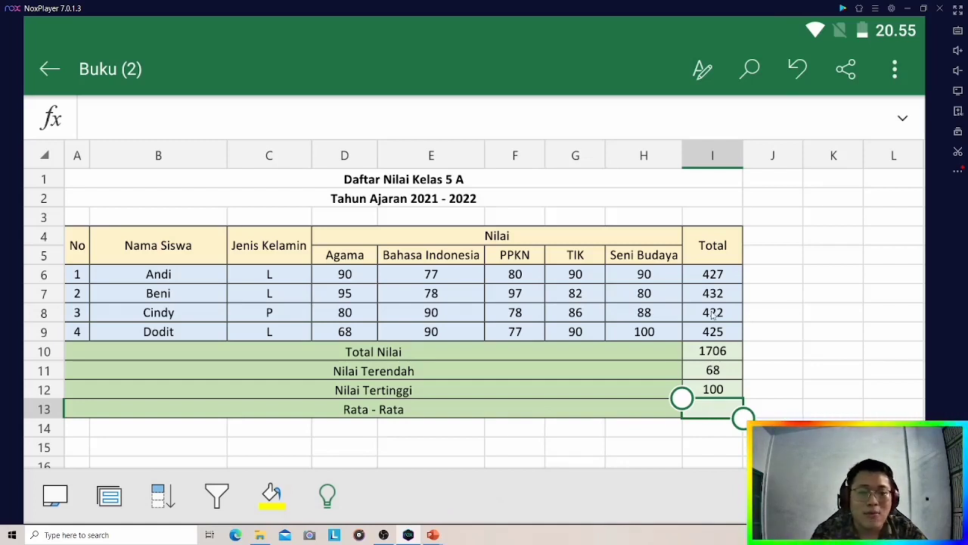
{"action": "left_click", "coordinate": [723, 273]}
{"action": "left_click_drag", "start_coordinate": [740, 299], "coordinate": [742, 341]}
{"action": "left_click", "coordinate": [714, 318]}
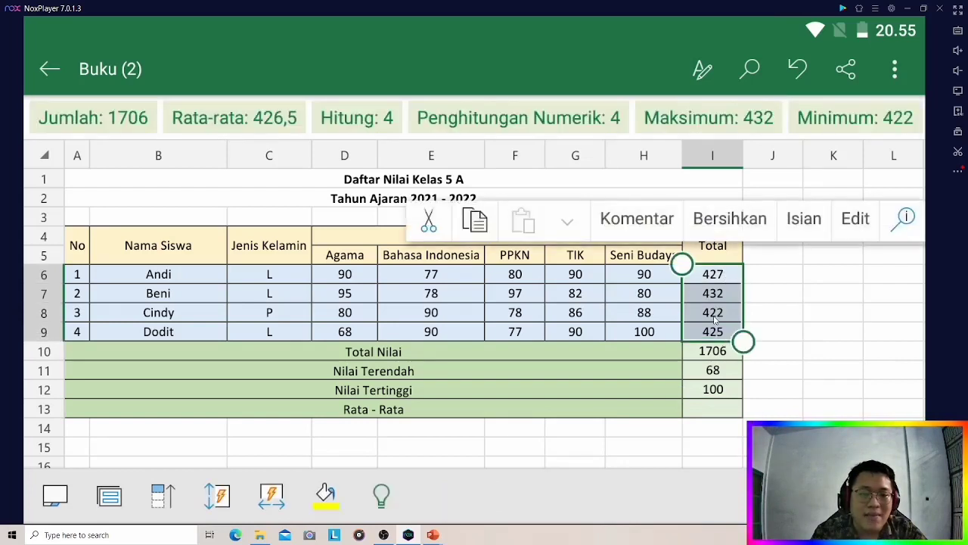
{"action": "left_click", "coordinate": [703, 409]}
{"action": "type", "text": "="}
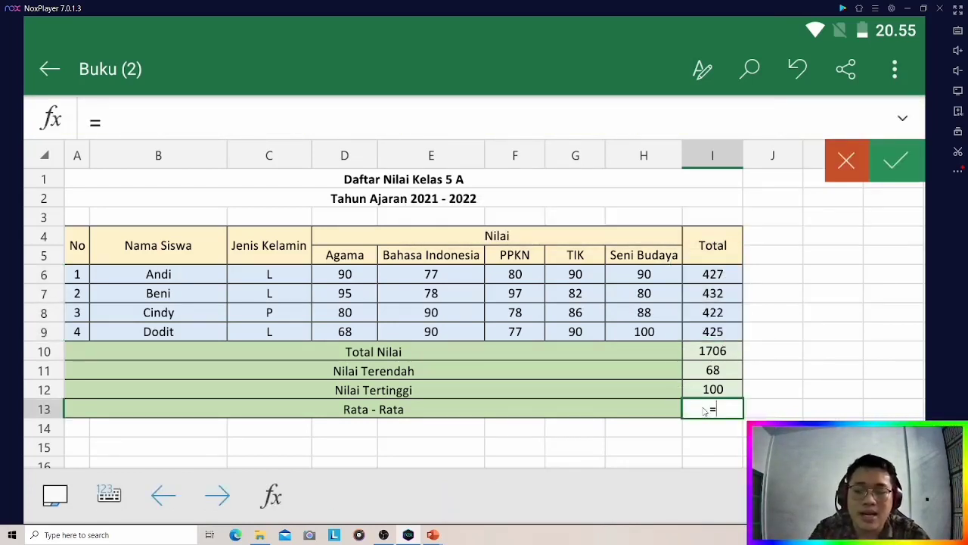
{"action": "type", "text": "average"}
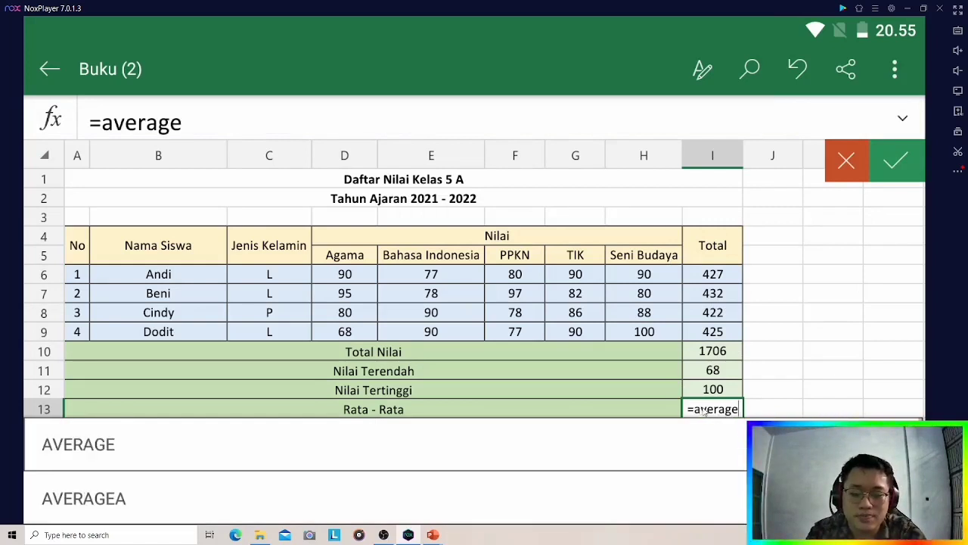
{"action": "type", "text": "("}
{"action": "left_click", "coordinate": [716, 277]}
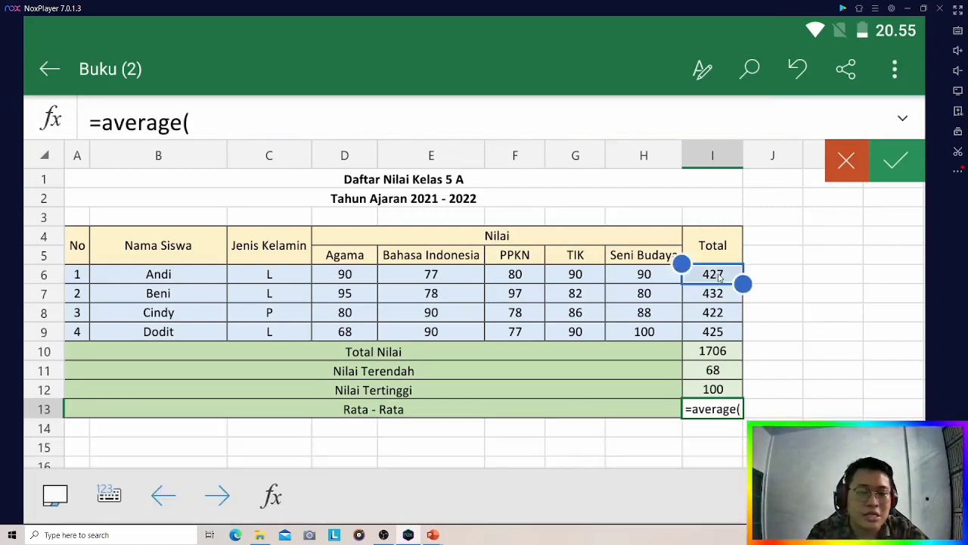
{"action": "left_click_drag", "start_coordinate": [744, 283], "coordinate": [737, 337]}
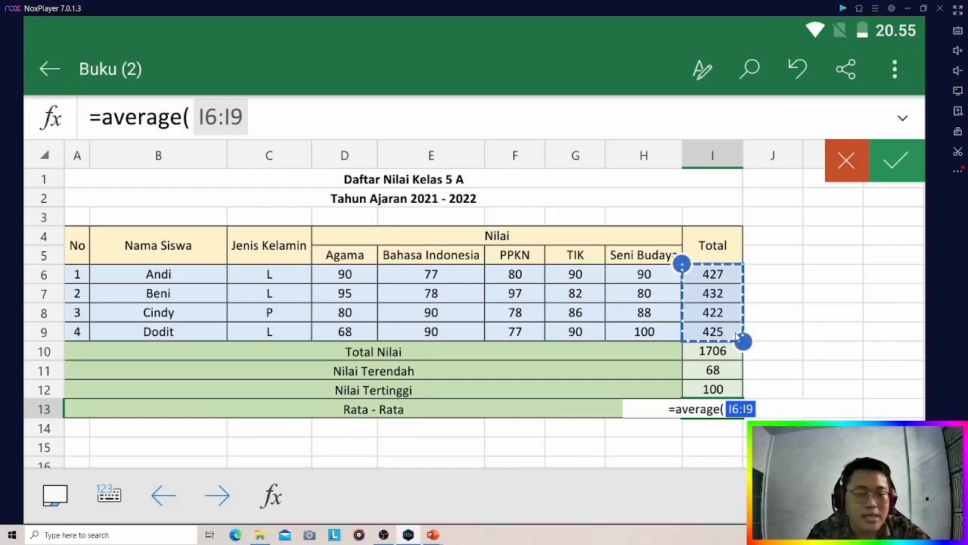
{"action": "key", "text": "Return"}
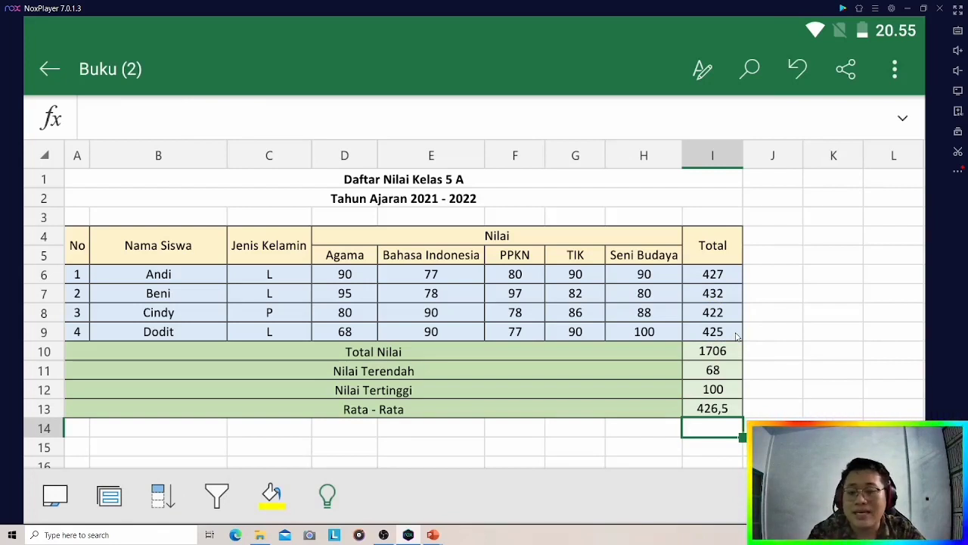
Step: Change the range of the AVERAGE formula in I13 to D6:H9 so it averages the individual scores
{"action": "left_click", "coordinate": [713, 412]}
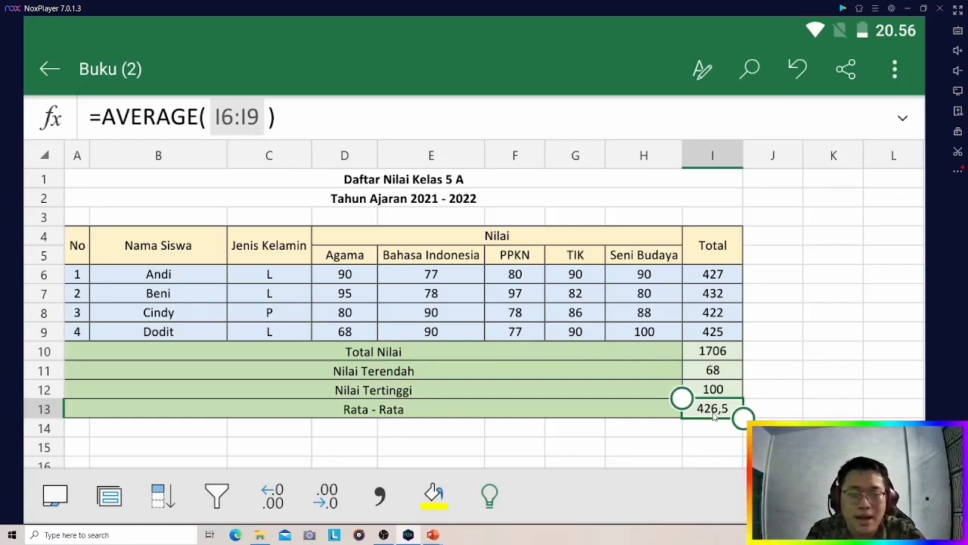
{"action": "left_click", "coordinate": [713, 412]}
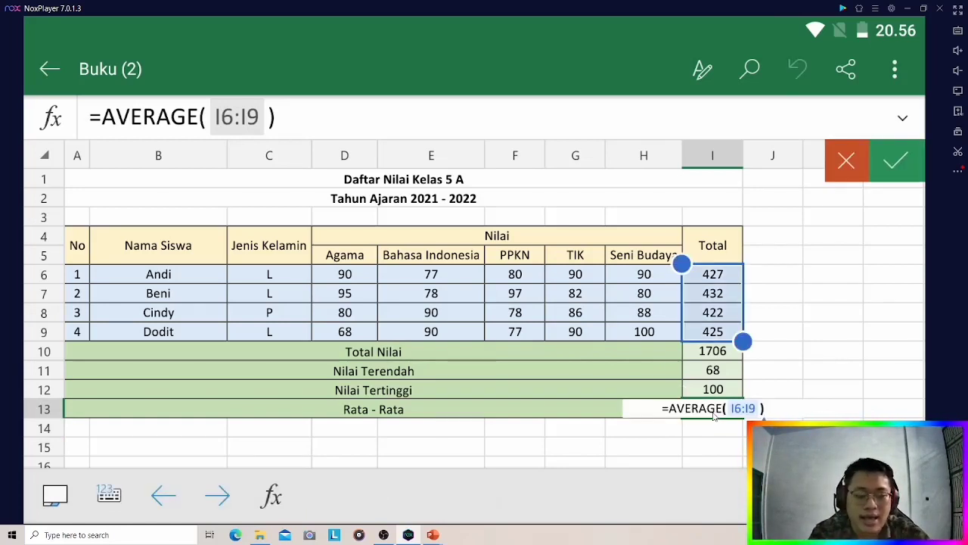
{"action": "key", "text": "BackSpace"}
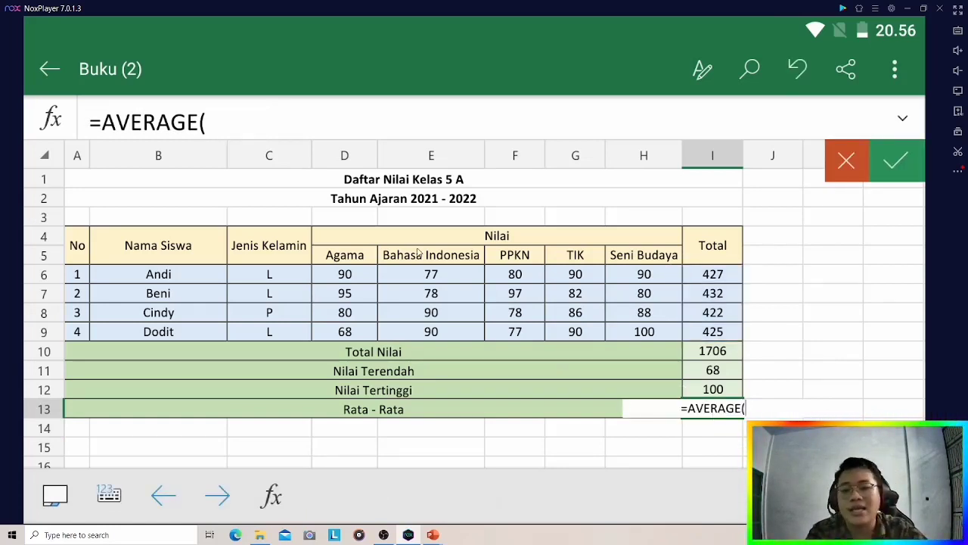
{"action": "left_click", "coordinate": [353, 277]}
{"action": "left_click_drag", "start_coordinate": [377, 283], "coordinate": [667, 340]}
{"action": "type", "text": ")"}
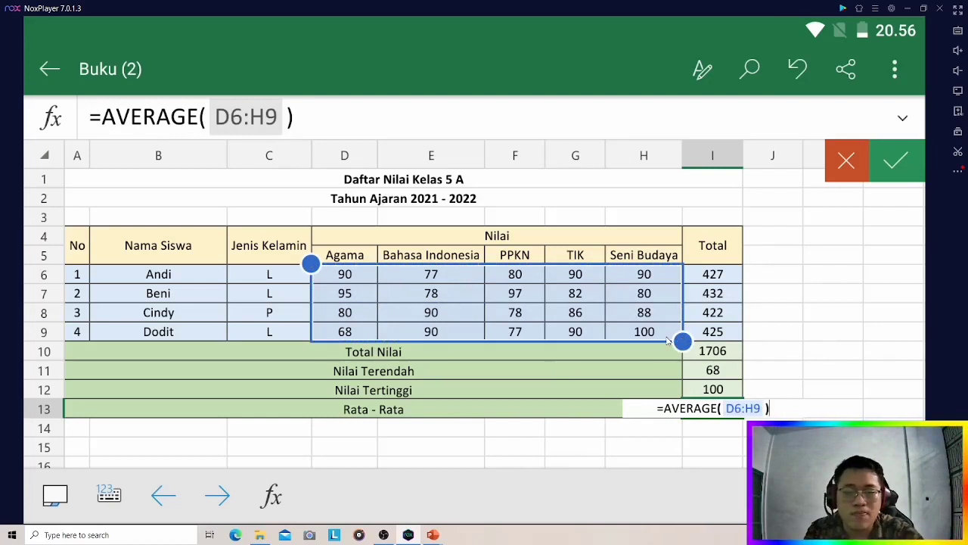
{"action": "key", "text": "Return"}
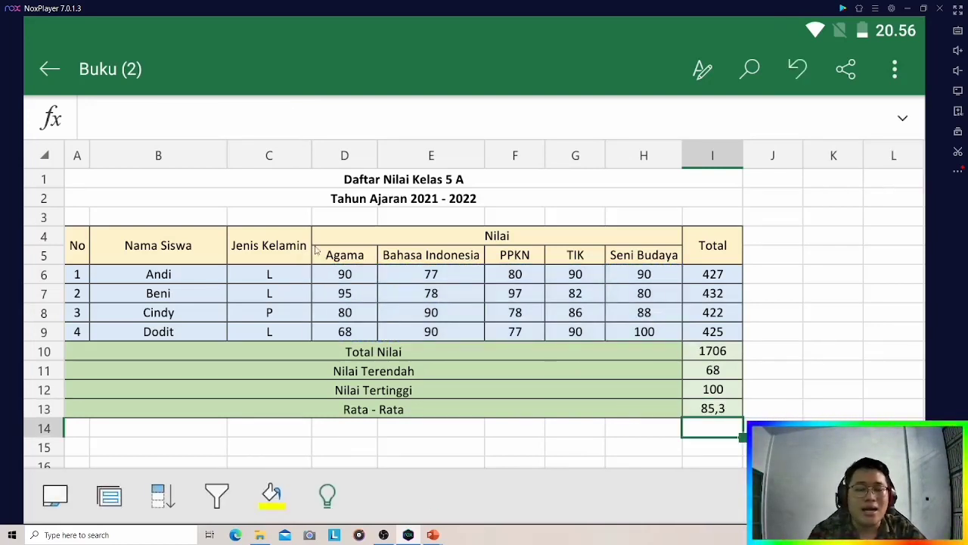
Step: Check the summary statistics of the scores in D6:H9 against the average formula in I13
{"action": "left_click", "coordinate": [345, 276]}
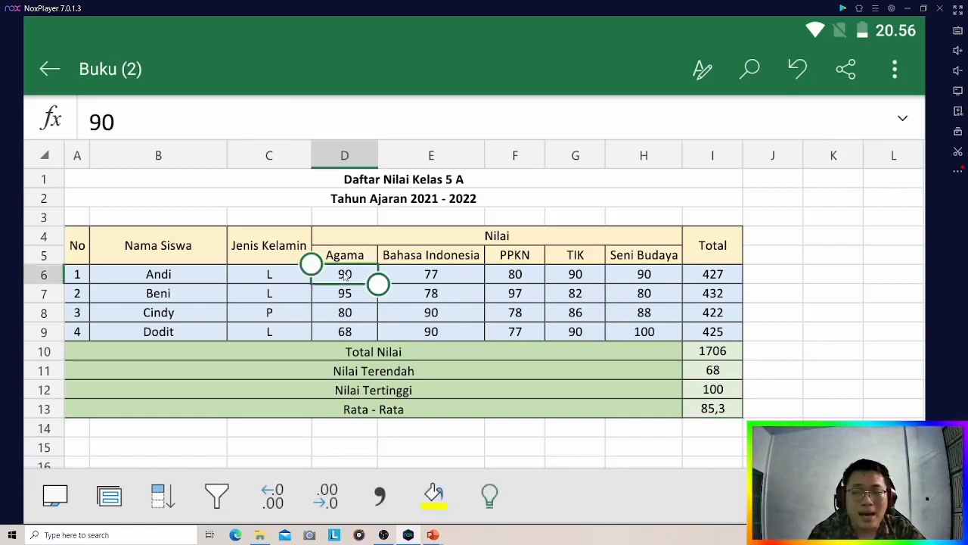
{"action": "left_click_drag", "start_coordinate": [378, 285], "coordinate": [683, 343]}
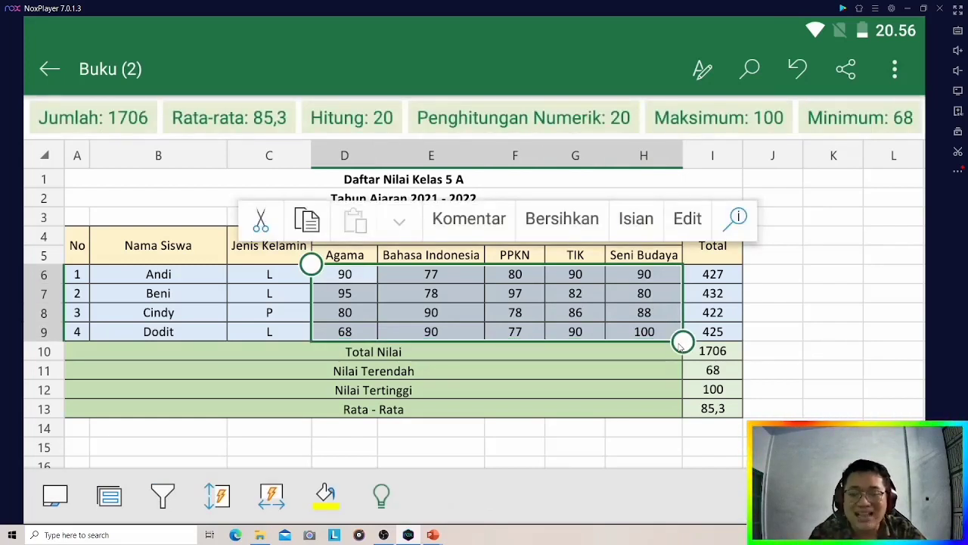
{"action": "left_click", "coordinate": [715, 410]}
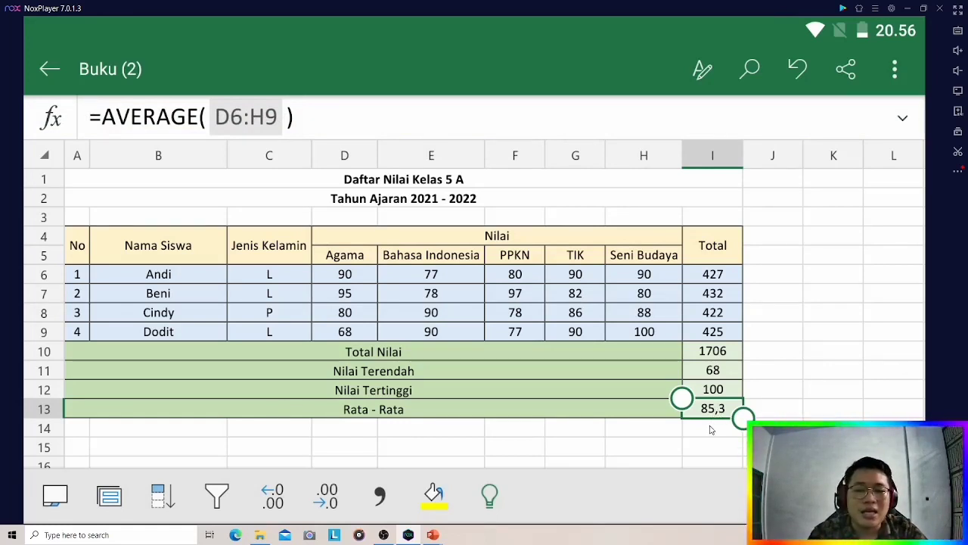
{"action": "left_click", "coordinate": [711, 429]}
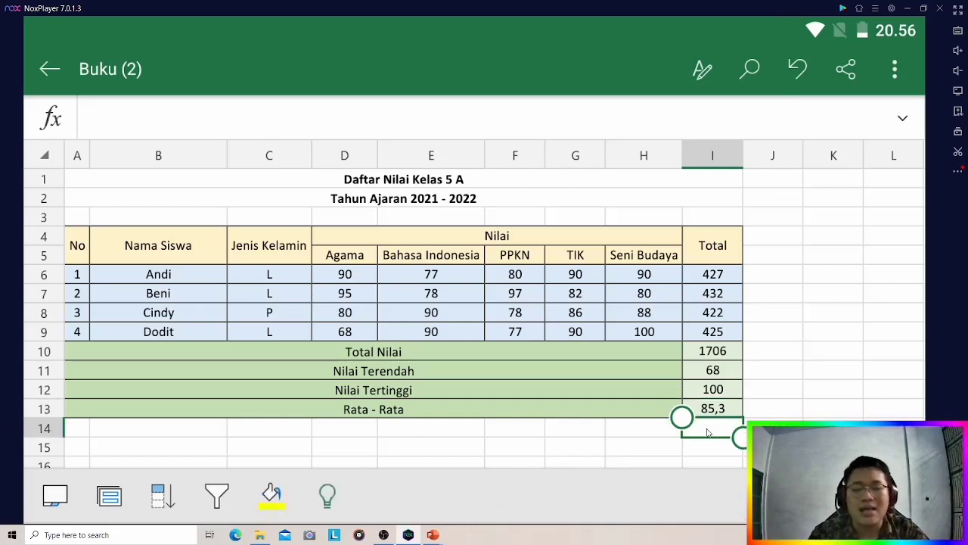
{"action": "left_click", "coordinate": [707, 412]}
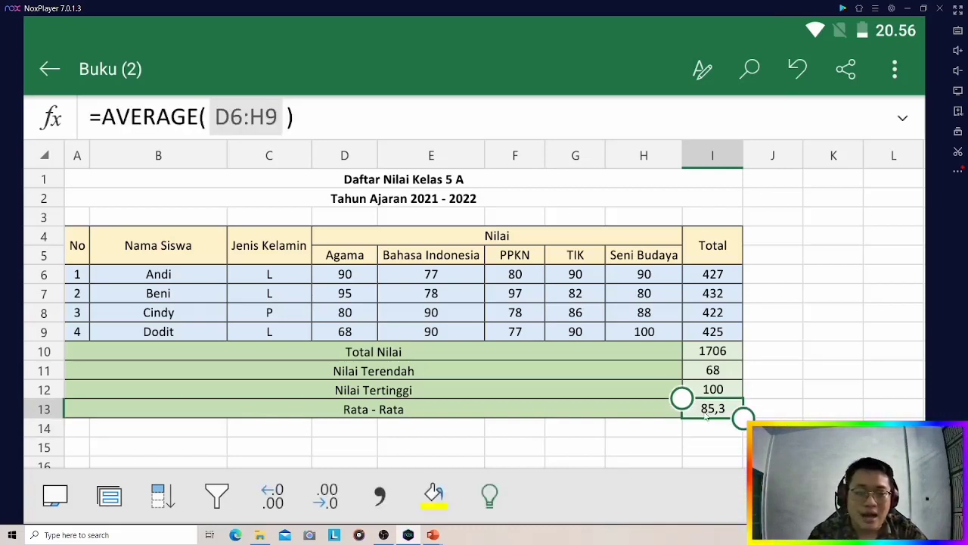
Step: Enter =ROUND(AVERAGE(D6:H9);0) in cell I14 to round the average score to zero decimals
{"action": "left_click", "coordinate": [707, 436]}
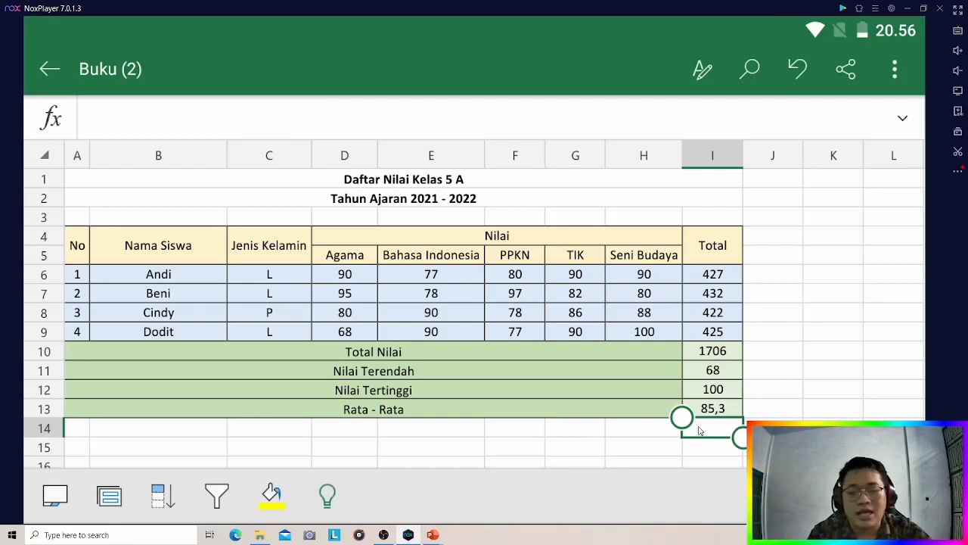
{"action": "type", "text": "=round"}
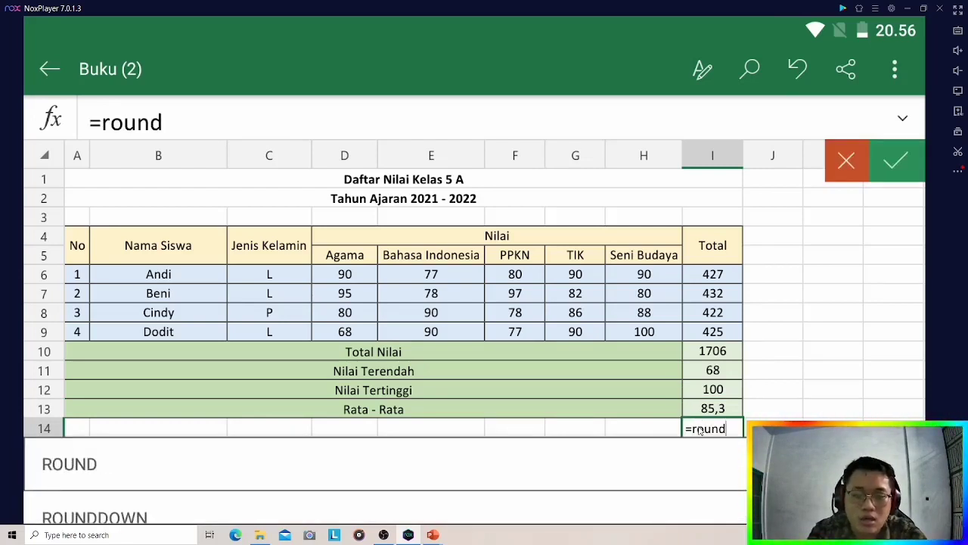
{"action": "type", "text": "("}
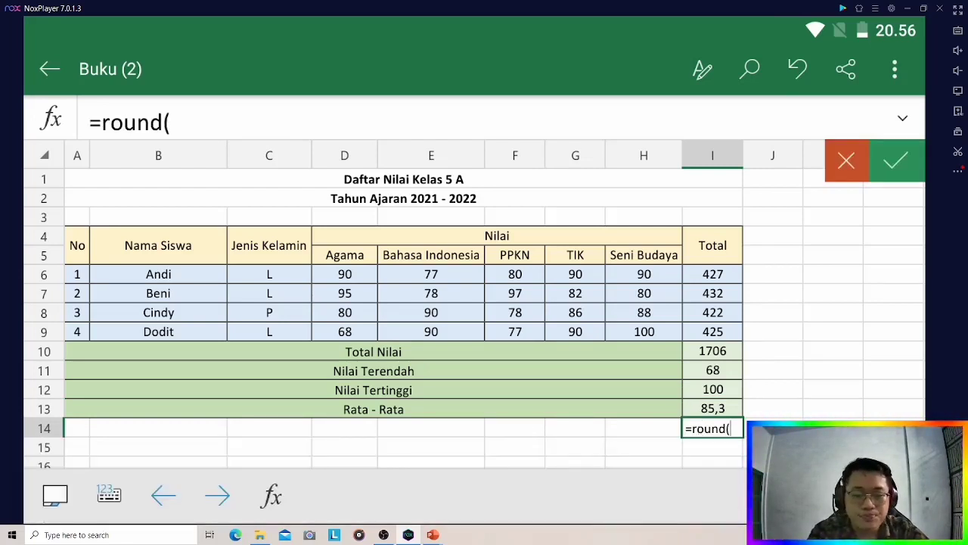
{"action": "type", "text": "average"}
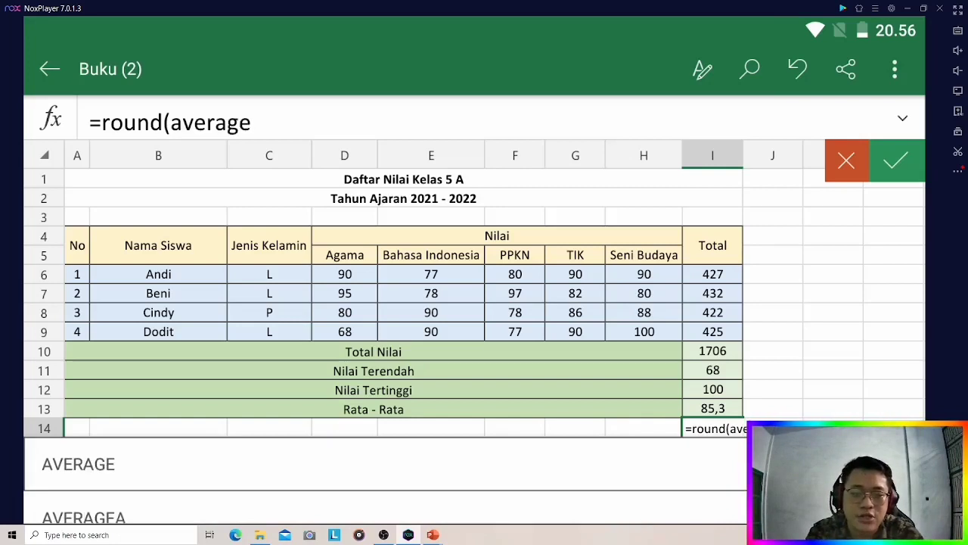
{"action": "type", "text": "("}
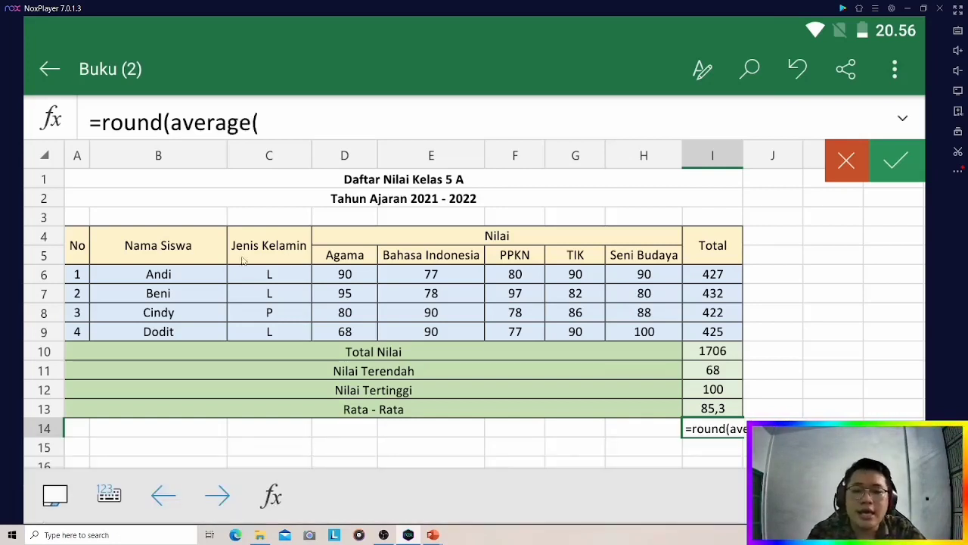
{"action": "left_click", "coordinate": [354, 280]}
{"action": "left_click_drag", "start_coordinate": [377, 283], "coordinate": [658, 340]}
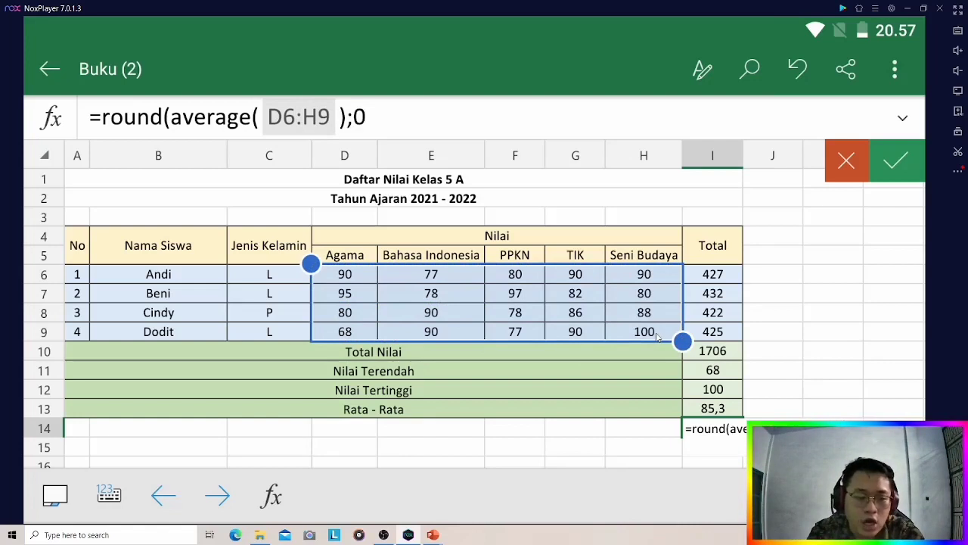
{"action": "type", "text": ")"}
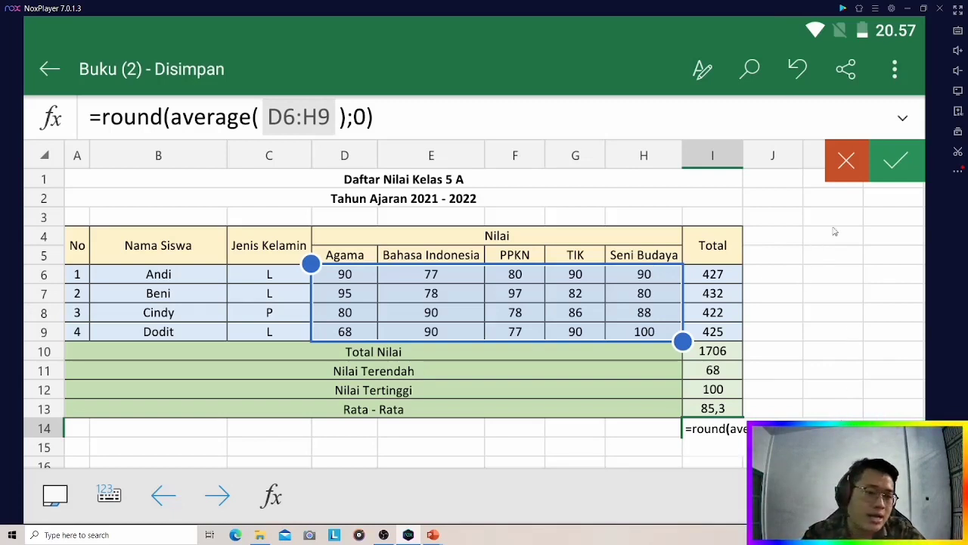
{"action": "left_click", "coordinate": [893, 162]}
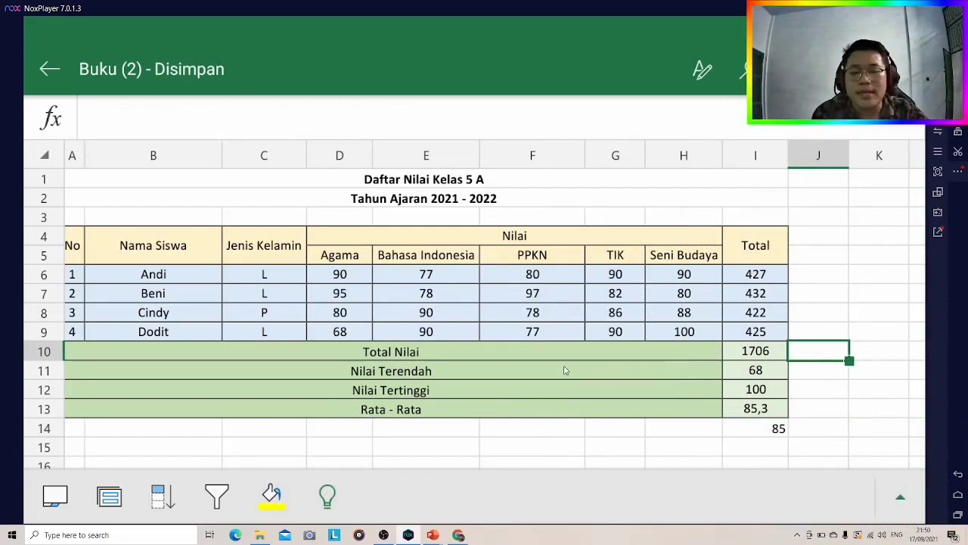
Step: Examine the processor price list in rows 17 to 29 below the grade sheet
{"action": "key", "text": "Down"}
{"action": "key", "text": "Down"}
{"action": "key", "text": "Down"}
{"action": "key", "text": "Down"}
{"action": "key", "text": "Down"}
{"action": "key", "text": "Down"}
{"action": "key", "text": "Down"}
{"action": "key", "text": "Down"}
{"action": "key", "text": "Down"}
{"action": "key", "text": "Down"}
{"action": "key", "text": "Down"}
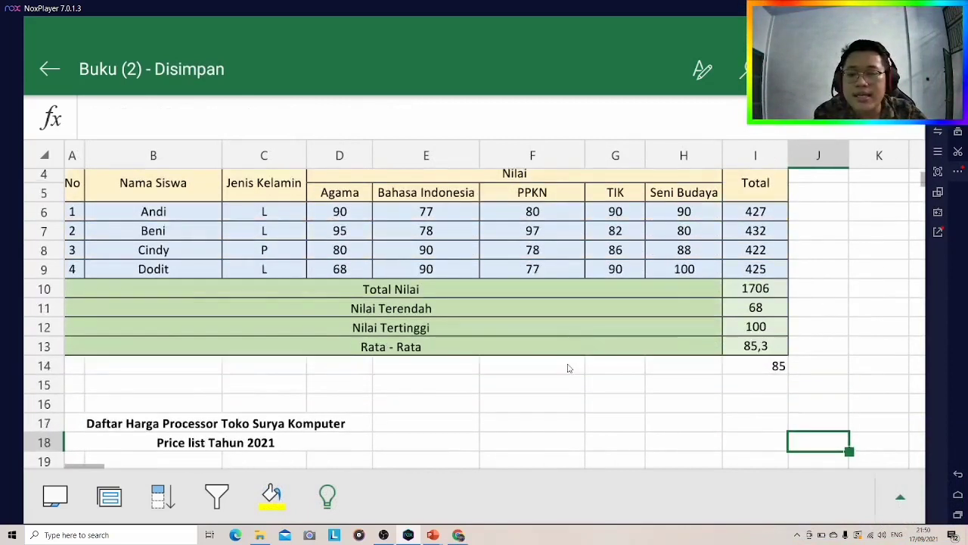
{"action": "key", "text": "Down"}
{"action": "key", "text": "Down"}
{"action": "key", "text": "Down"}
{"action": "key", "text": "Down"}
{"action": "key", "text": "Down"}
{"action": "key", "text": "Down"}
{"action": "key", "text": "Down"}
{"action": "key", "text": "Down"}
{"action": "key", "text": "Down"}
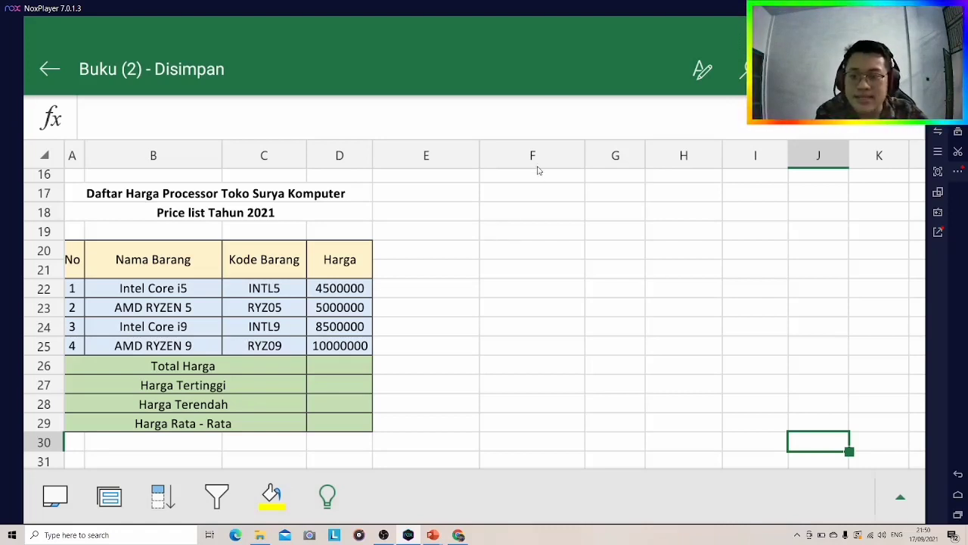
Step: Enter the title "Daftar Harga Processor Toko Surya Komputer" in cell F17
{"action": "left_click", "coordinate": [497, 202]}
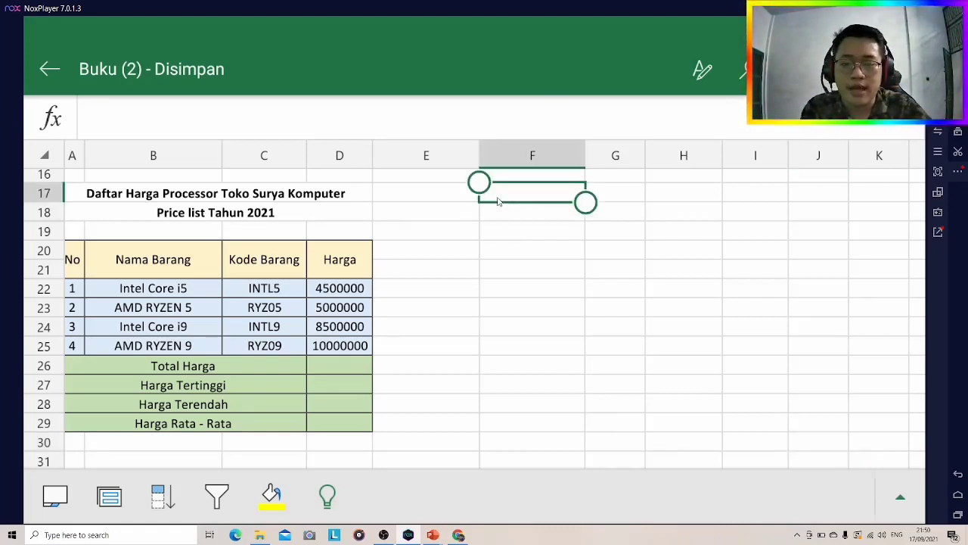
{"action": "left_click", "coordinate": [498, 202]}
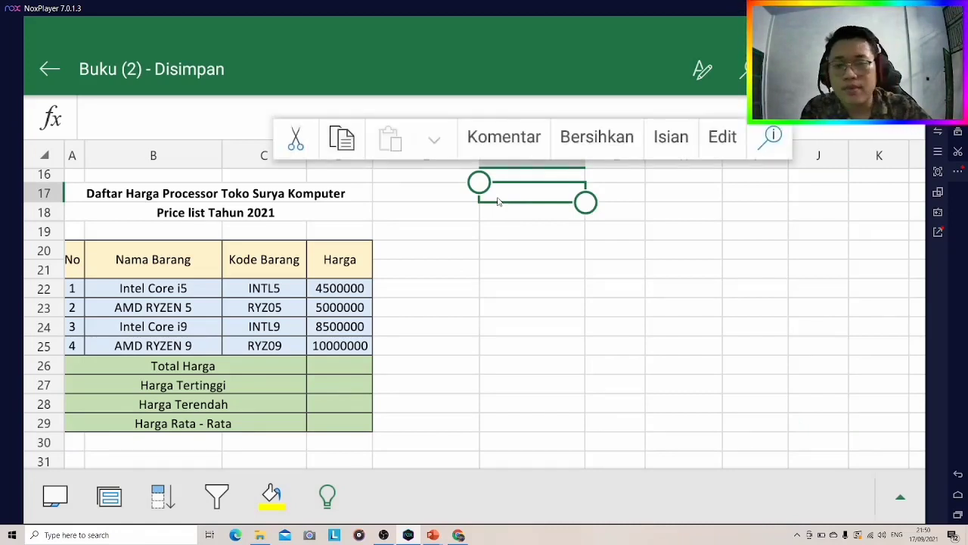
{"action": "left_click", "coordinate": [512, 201]}
{"action": "left_click", "coordinate": [523, 198]}
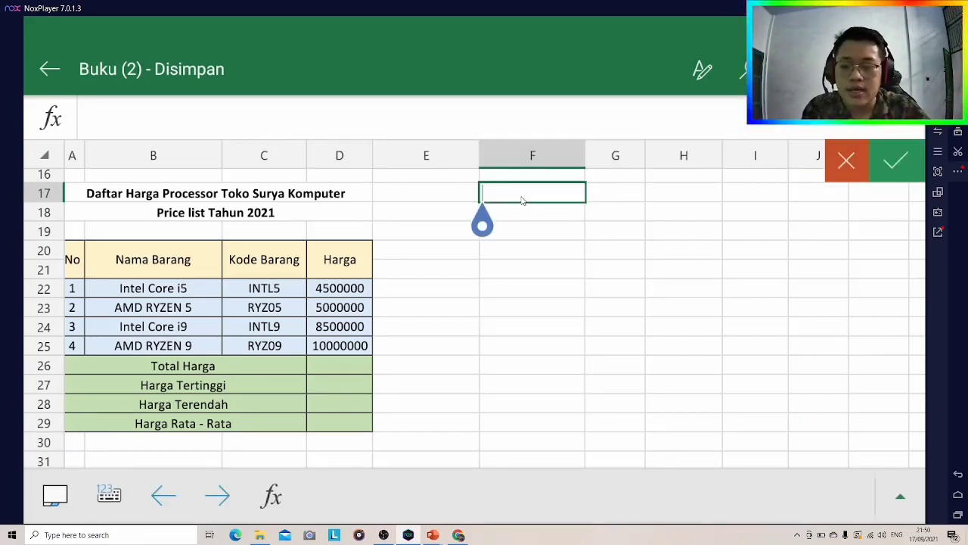
{"action": "type", "text": "Daftar Ha"}
{"action": "key", "text": "BackSpace"}
{"action": "key", "text": "BackSpace"}
{"action": "type", "text": "ar H"}
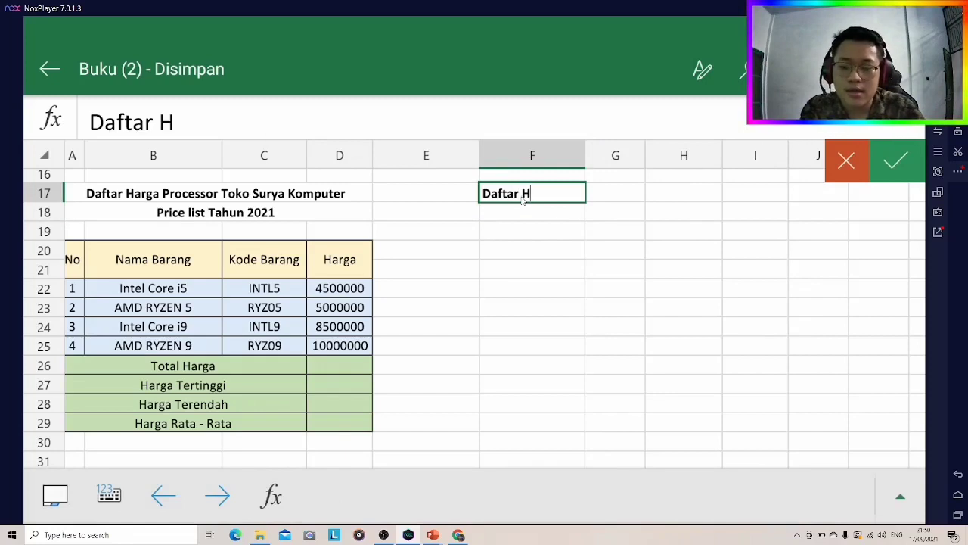
{"action": "type", "text": "arga Proces"}
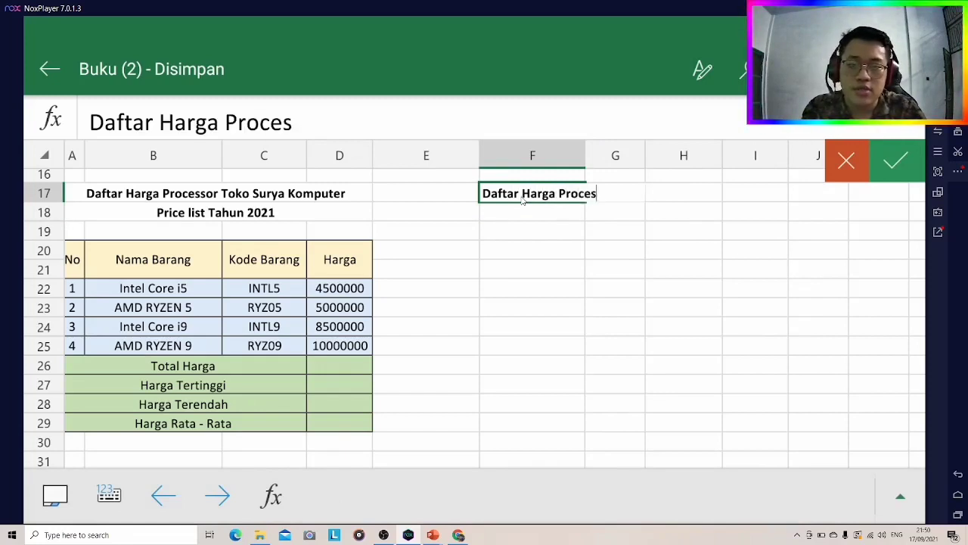
{"action": "type", "text": "sor Toko Su"}
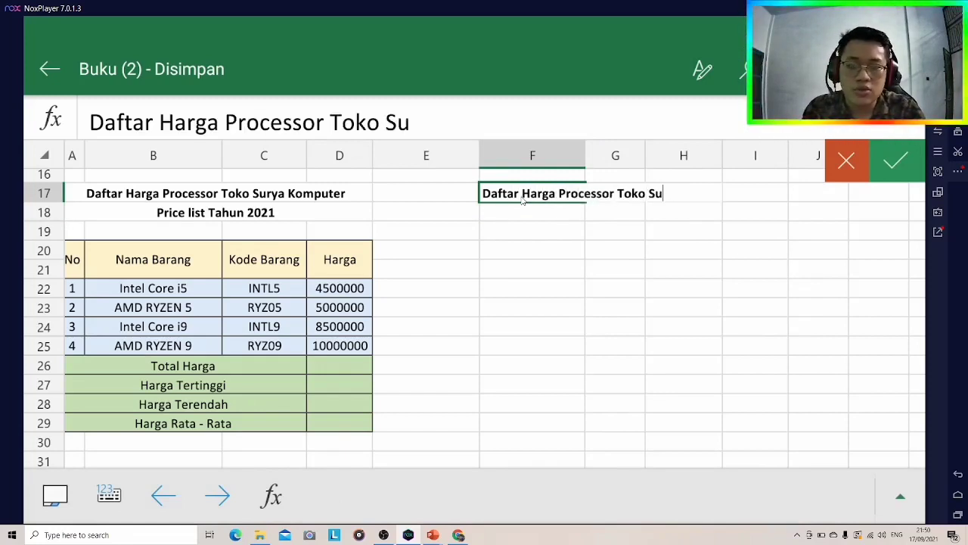
{"action": "type", "text": "rya Komputer"}
{"action": "key", "text": "Return"}
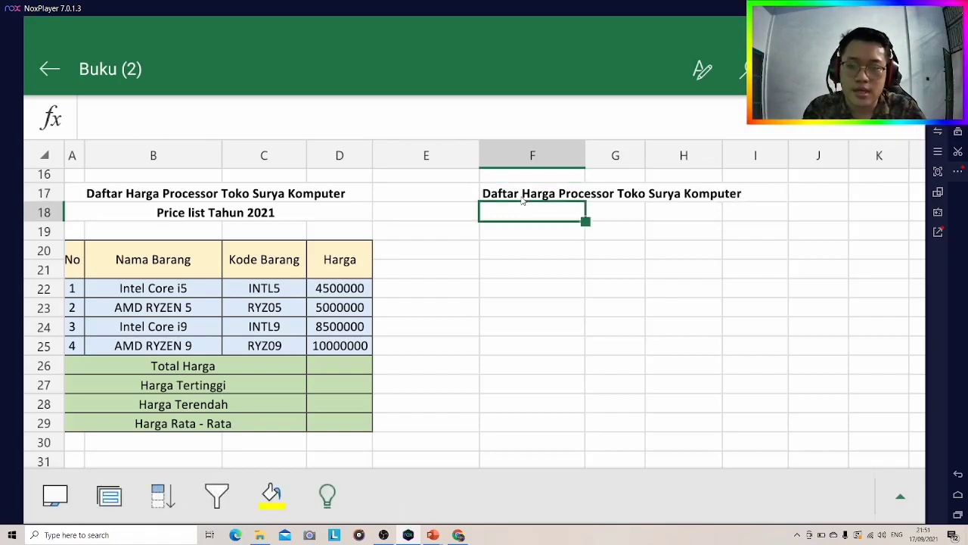
Step: Enter the subtitle "Price list Tahun 2021" in cell F18
{"action": "type", "text": "Price"}
{"action": "type", "text": " lis"}
{"action": "key", "text": "BackSpace"}
{"action": "type", "text": "ist"}
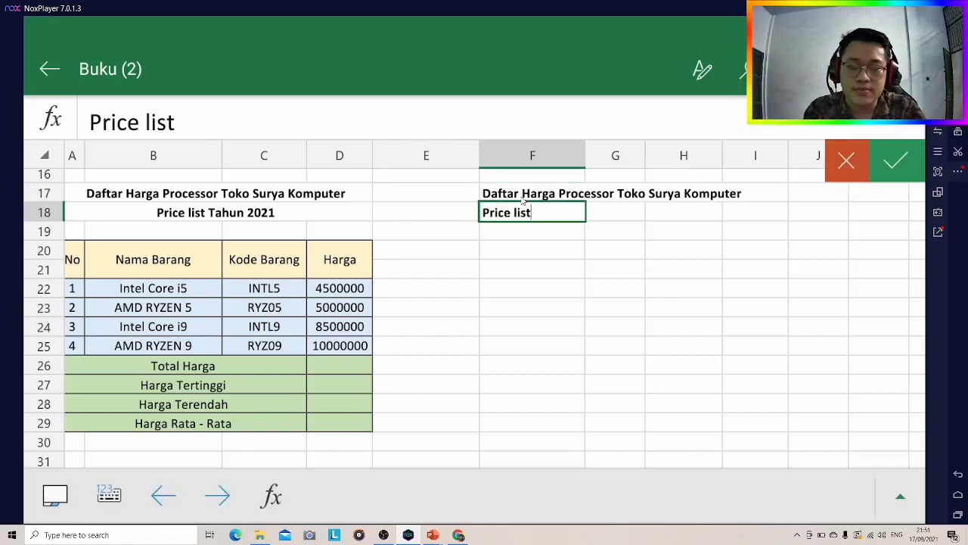
{"action": "type", "text": " Tahun "}
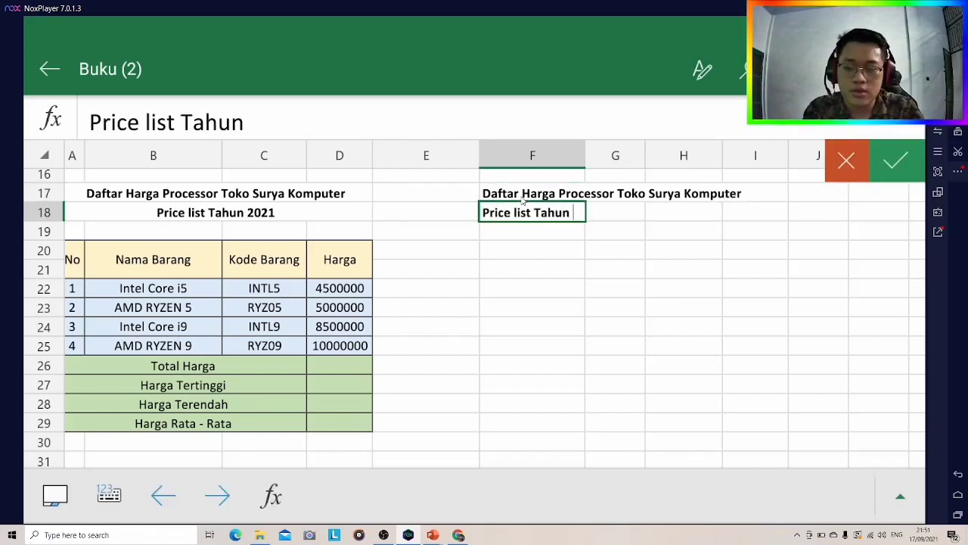
{"action": "type", "text": "2021"}
{"action": "key", "text": "Return"}
Step: Enter the column headings No, Nama Barang, Kode Barang and Harga in cells F20 to I20
{"action": "key", "text": "Return"}
{"action": "type", "text": "N"}
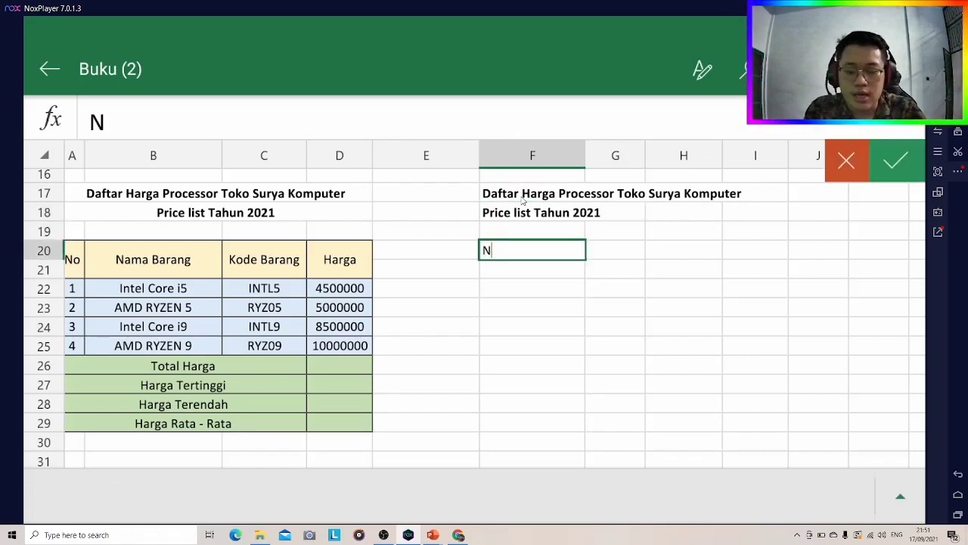
{"action": "type", "text": "o"}
{"action": "key", "text": "Tab"}
{"action": "type", "text": "Nama Bar"}
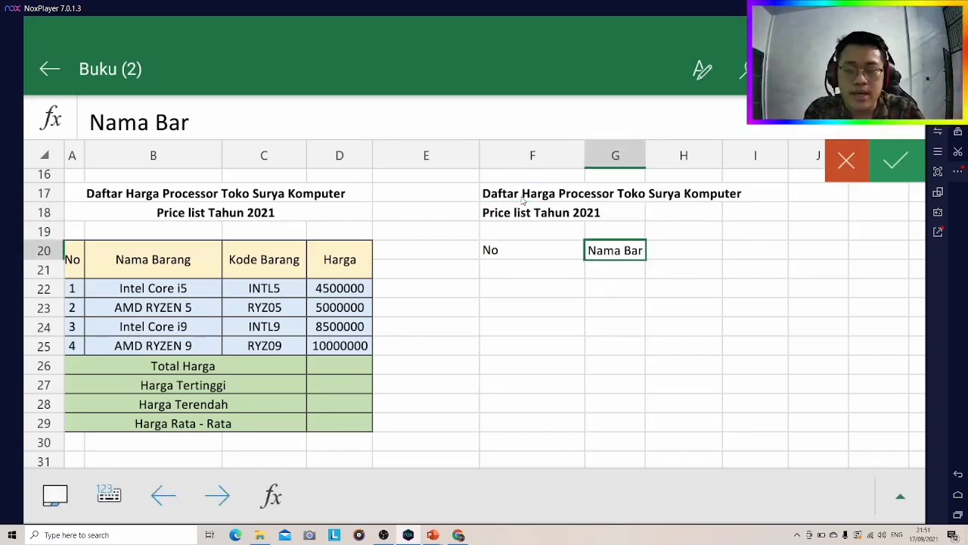
{"action": "type", "text": "ang"}
{"action": "key", "text": "Tab"}
{"action": "type", "text": "Kode B"}
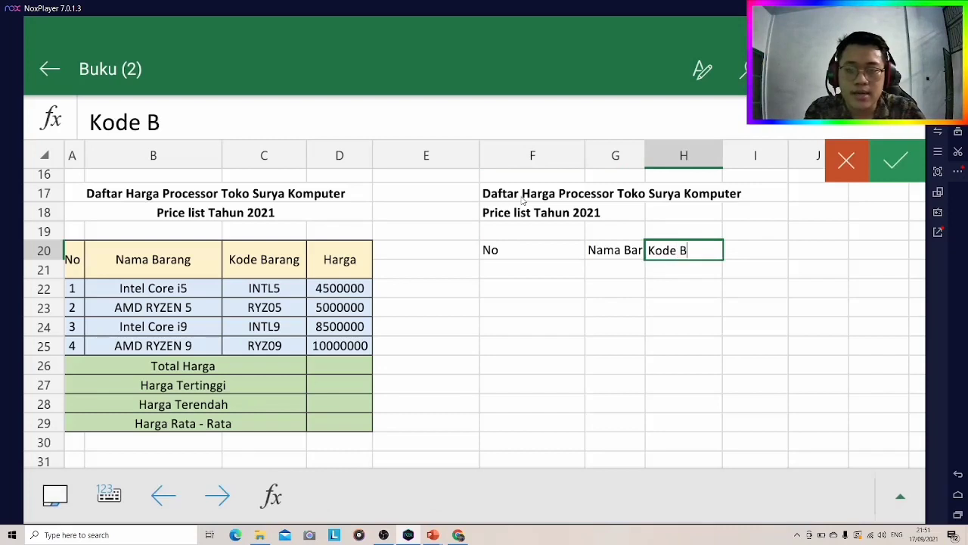
{"action": "type", "text": "arang"}
{"action": "key", "text": "Tab"}
{"action": "type", "text": "harga"}
{"action": "key", "text": "BackSpace"}
{"action": "key", "text": "BackSpace"}
{"action": "key", "text": "BackSpace"}
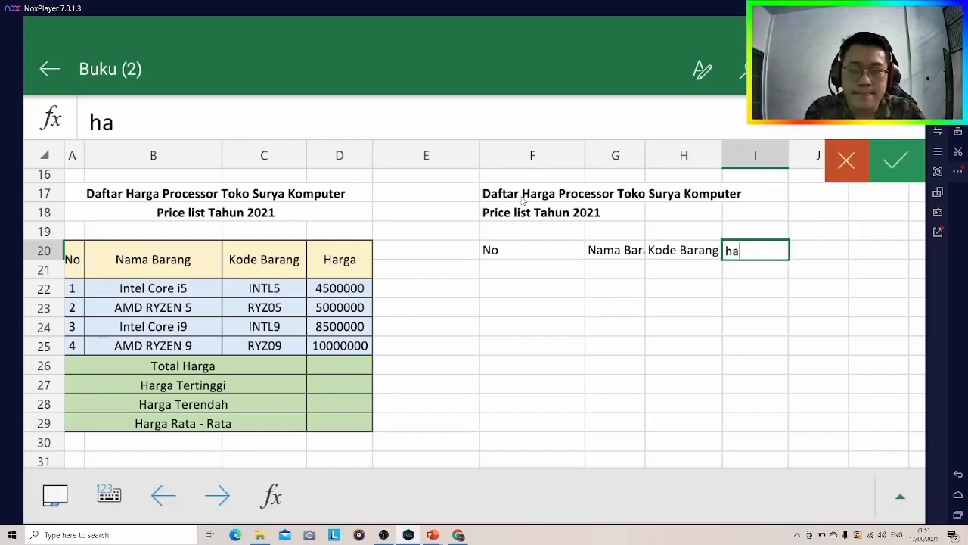
{"action": "type", "text": "ga"}
{"action": "key", "text": "Return"}
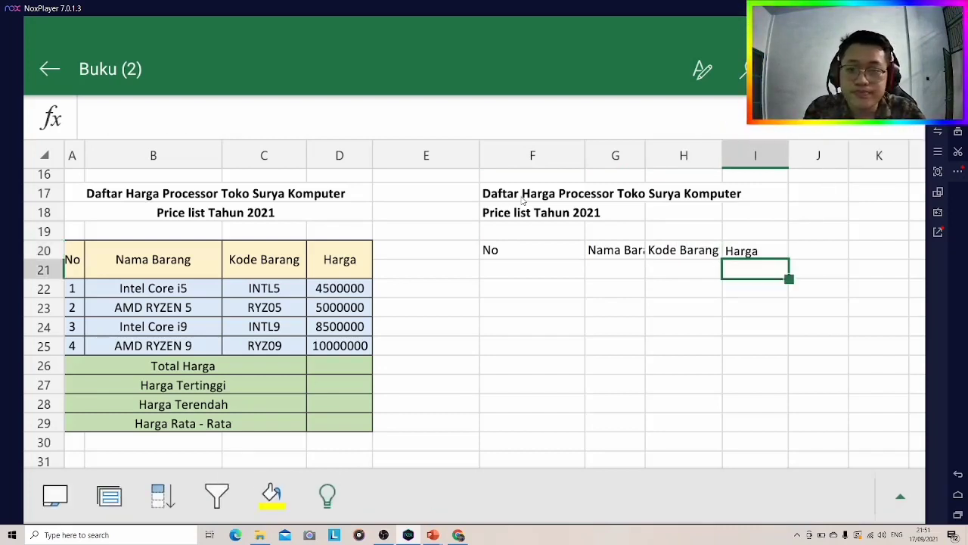
Step: Number the item rows 1 to 4 in cells F21 to F24 of the No column
{"action": "left_click", "coordinate": [532, 270]}
{"action": "type", "text": "1"}
{"action": "key", "text": "Return"}
{"action": "type", "text": "2"}
{"action": "key", "text": "Return"}
{"action": "type", "text": "3"}
{"action": "key", "text": "Return"}
{"action": "type", "text": "4"}
{"action": "key", "text": "Tab"}
Step: Enter the item names Intel Core i5 in G21 and AMD RYZEN 5 in G22
{"action": "key", "text": "Up"}
{"action": "key", "text": "Up"}
{"action": "key", "text": "Up"}
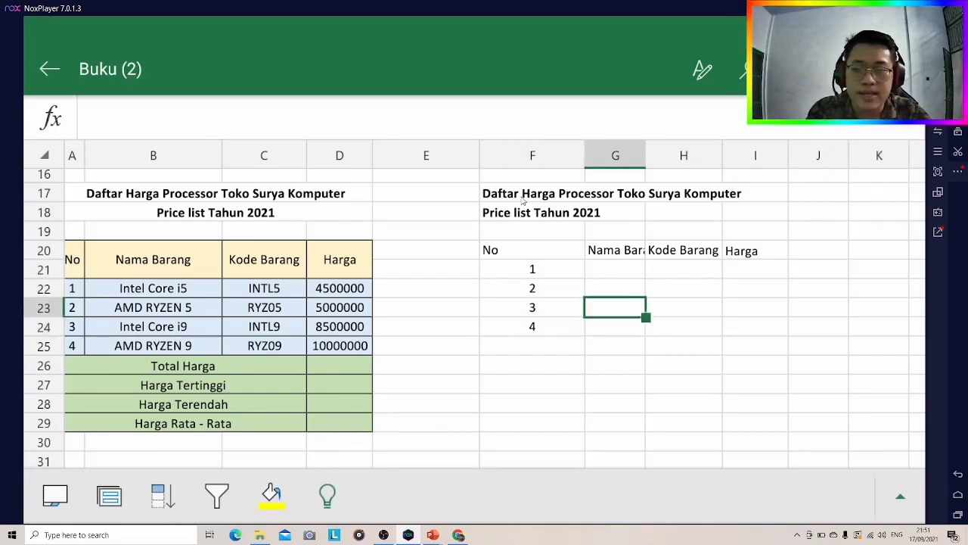
{"action": "type", "text": "Intel CO"}
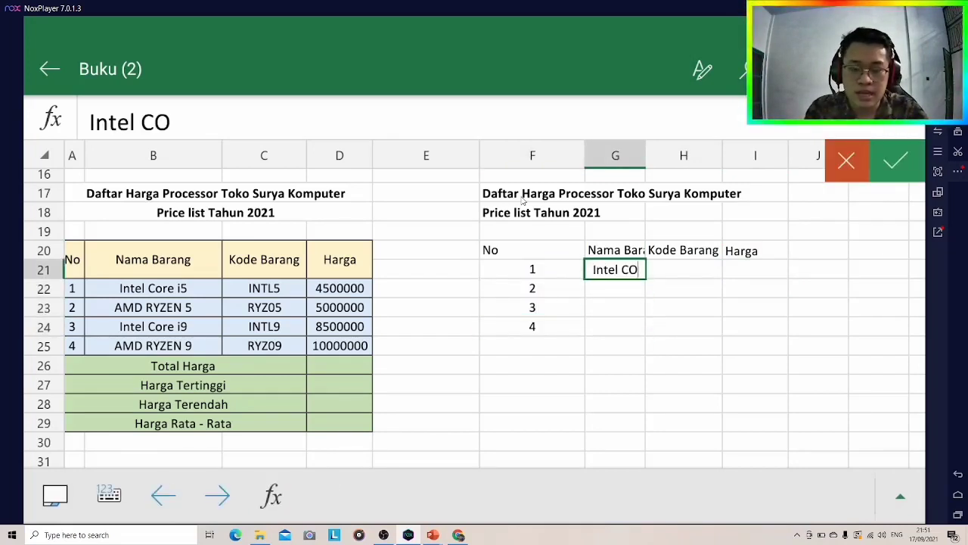
{"action": "key", "text": "BackSpace"}
{"action": "type", "text": "ore "}
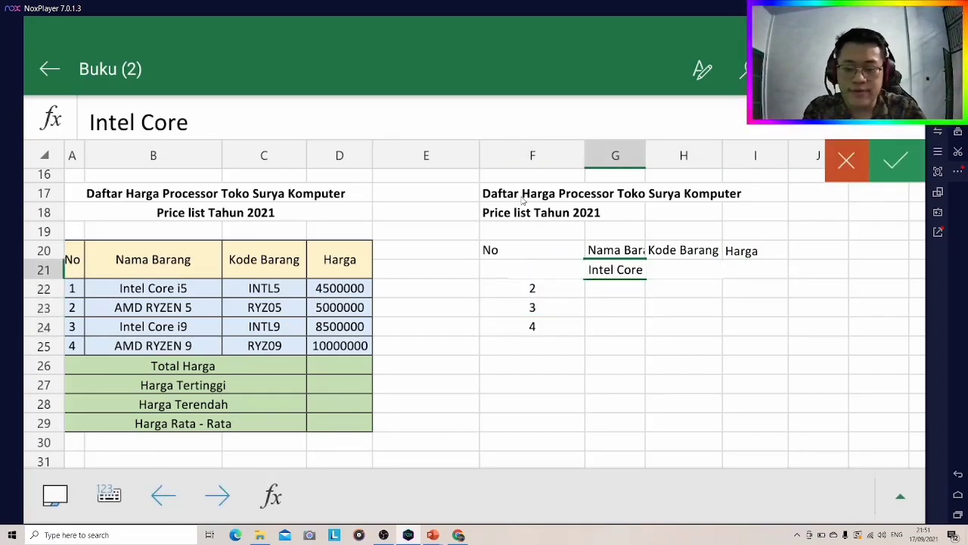
{"action": "type", "text": "i5"}
{"action": "key", "text": "Return"}
{"action": "type", "text": "AMD"}
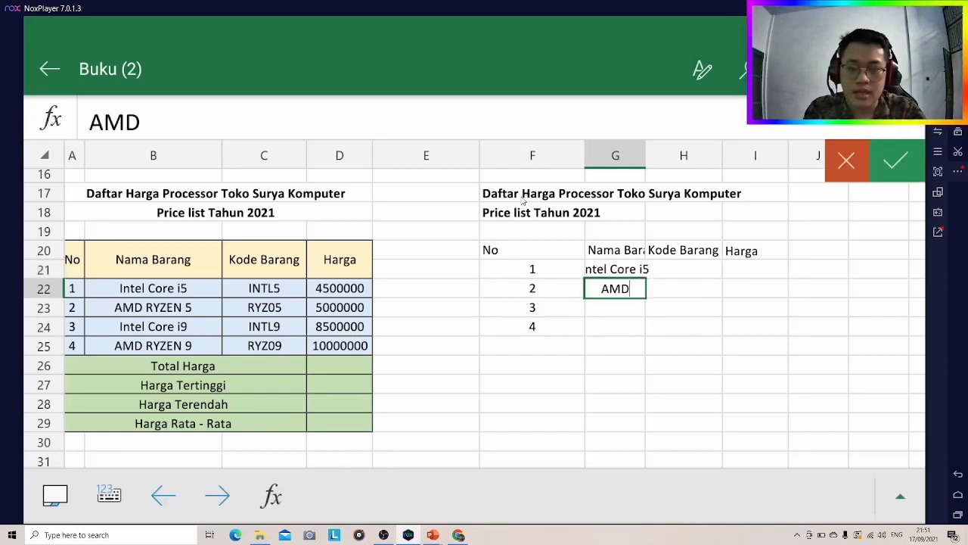
{"action": "type", "text": " RYZW"}
{"action": "key", "text": "BackSpace"}
{"action": "type", "text": "EN"}
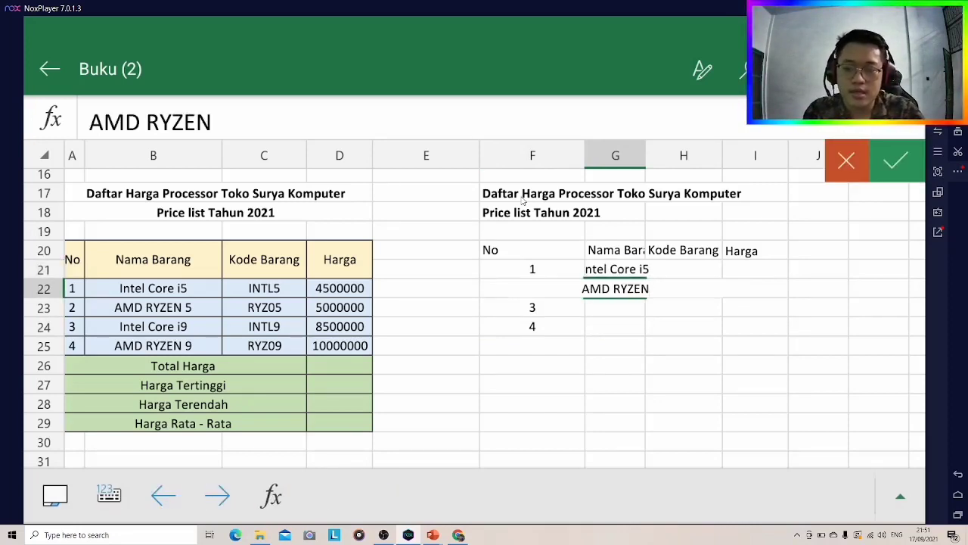
{"action": "type", "text": " 5"}
{"action": "key", "text": "Return"}
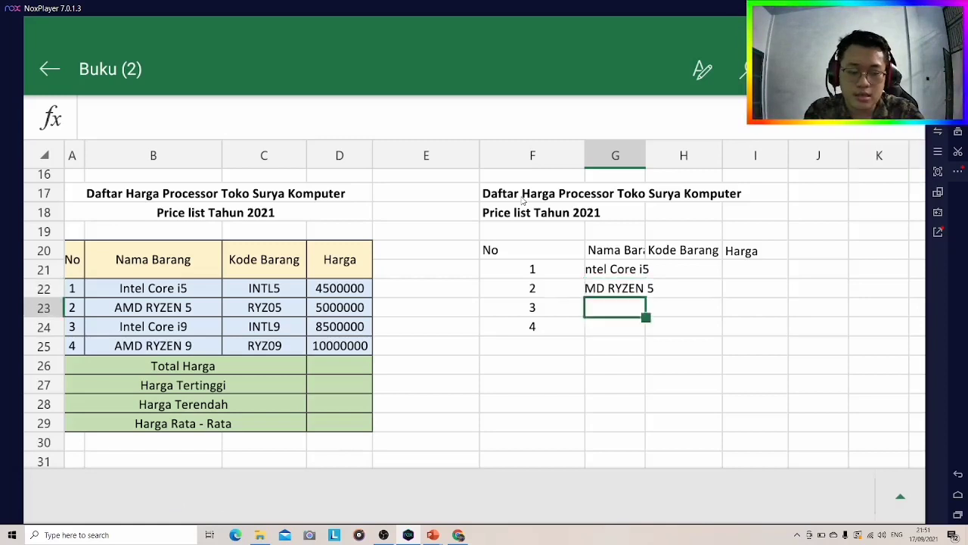
Step: Enter the item names Intel Core i9 in G23 and AMD RYZEN 9 in G24
{"action": "type", "text": "Inntel o"}
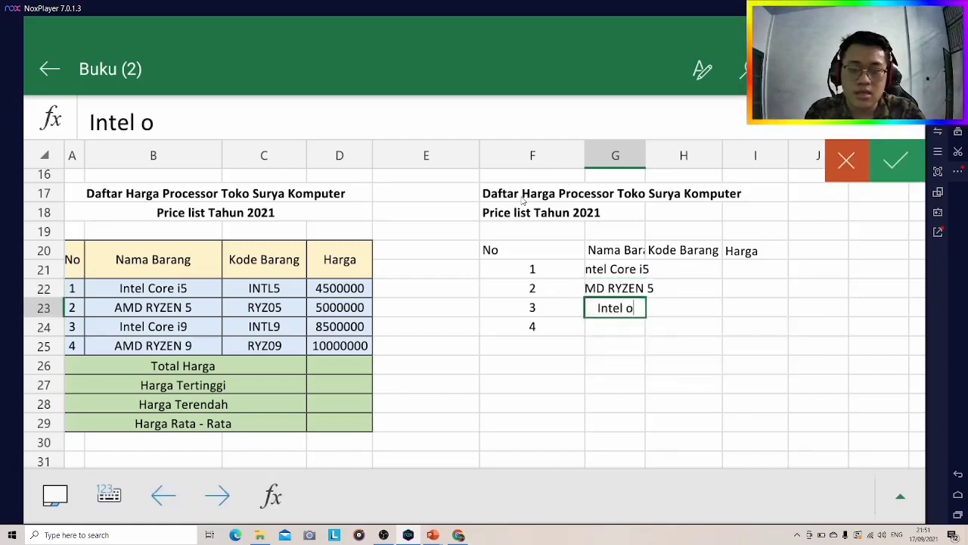
{"action": "key", "text": "BackSpace"}
{"action": "type", "text": "Core i"}
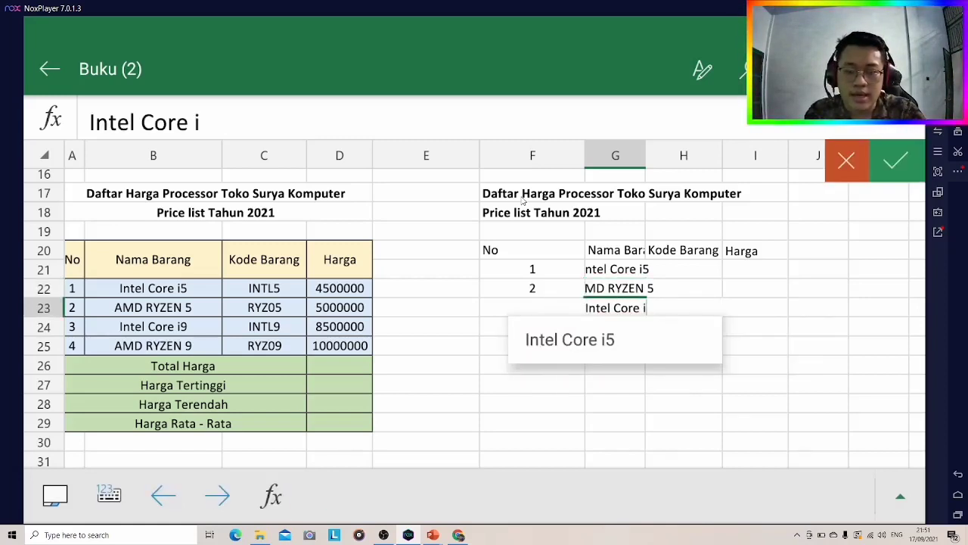
{"action": "type", "text": "9"}
{"action": "key", "text": "Return"}
{"action": "type", "text": "AMD RYZEN 9"}
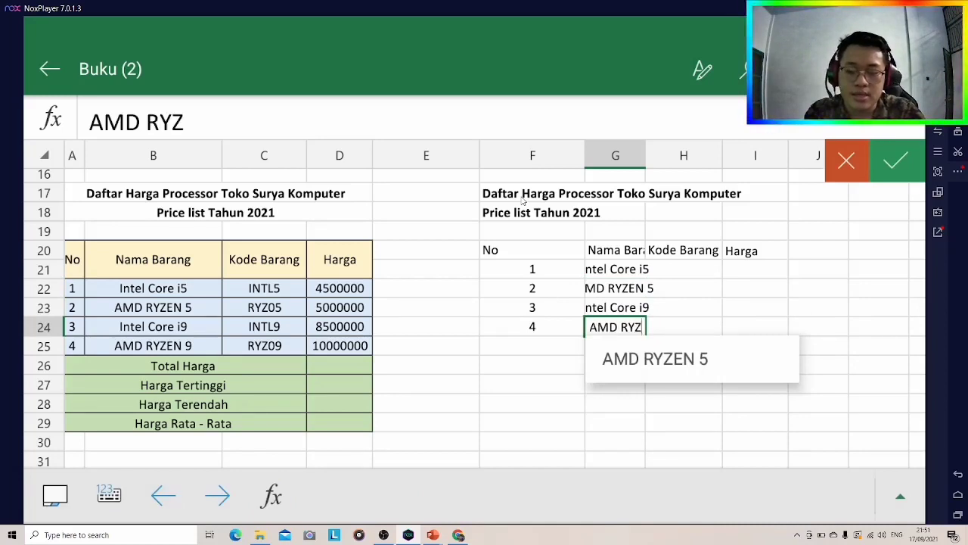
{"action": "key", "text": "Tab"}
Step: Enter the item codes INTL5, RYZ05, INTL9 and RYZ09 in cells H21 to H24
{"action": "key", "text": "Up"}
{"action": "key", "text": "Up"}
{"action": "key", "text": "Up"}
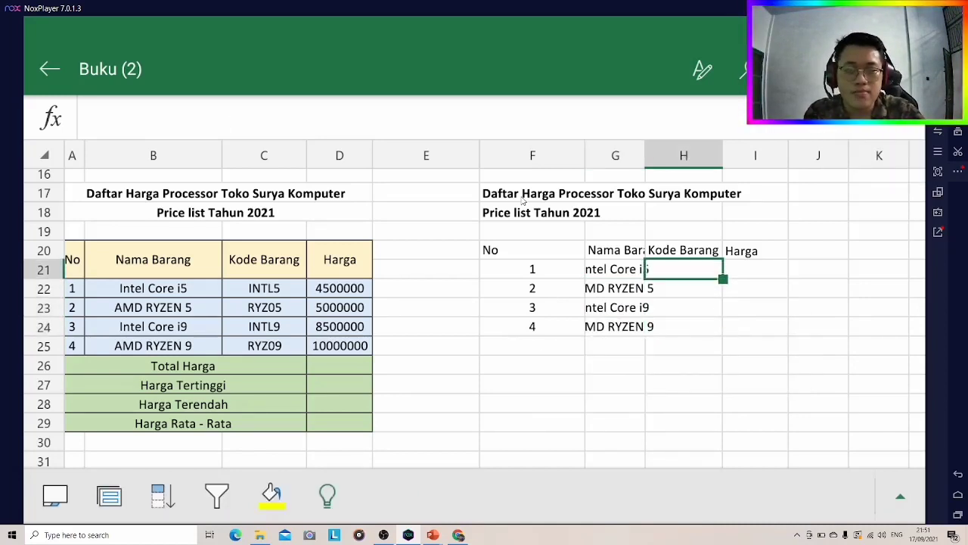
{"action": "type", "text": "INTL5"}
{"action": "key", "text": "Return"}
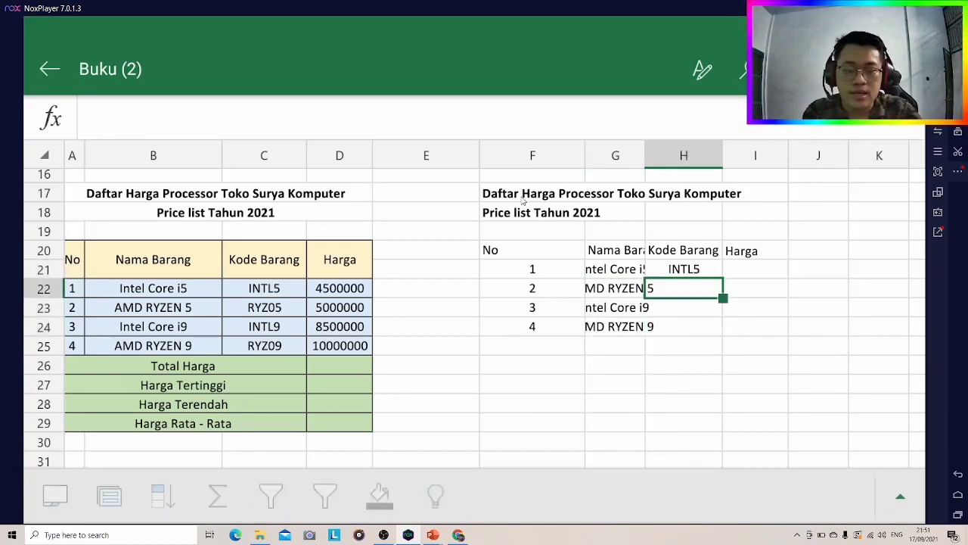
{"action": "type", "text": "RYZ05"}
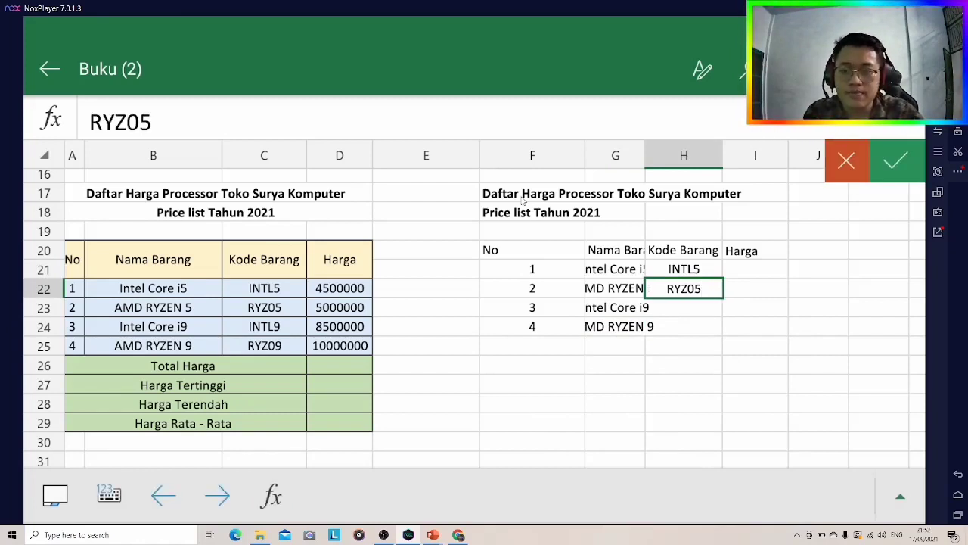
{"action": "key", "text": "Return"}
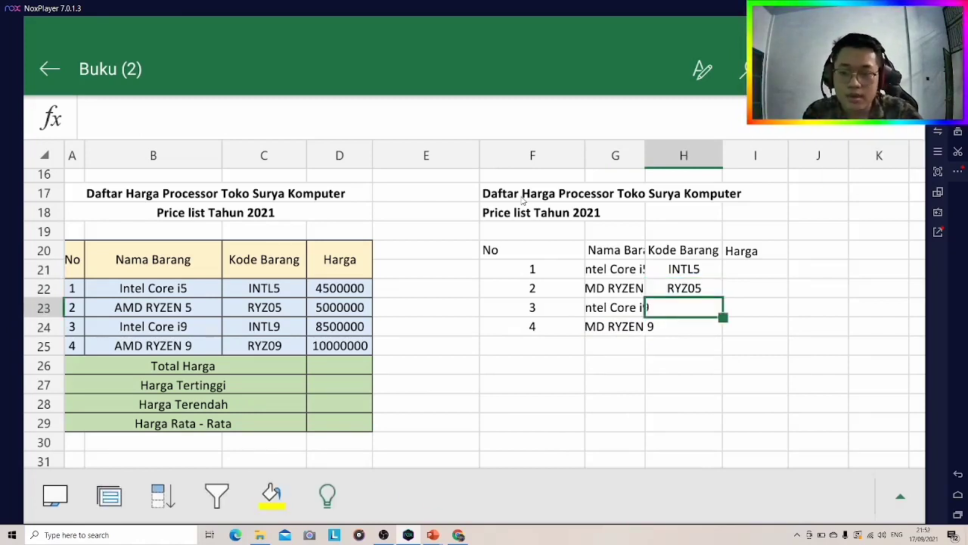
{"action": "type", "text": "INTL9"}
{"action": "key", "text": "Return"}
{"action": "type", "text": "RY"}
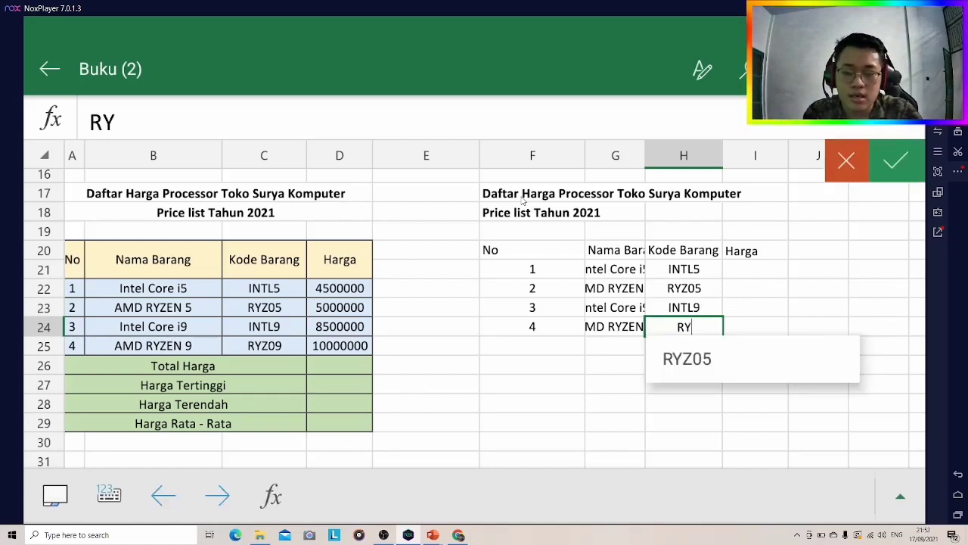
{"action": "type", "text": "Z09"}
{"action": "left_click", "coordinate": [684, 288]}
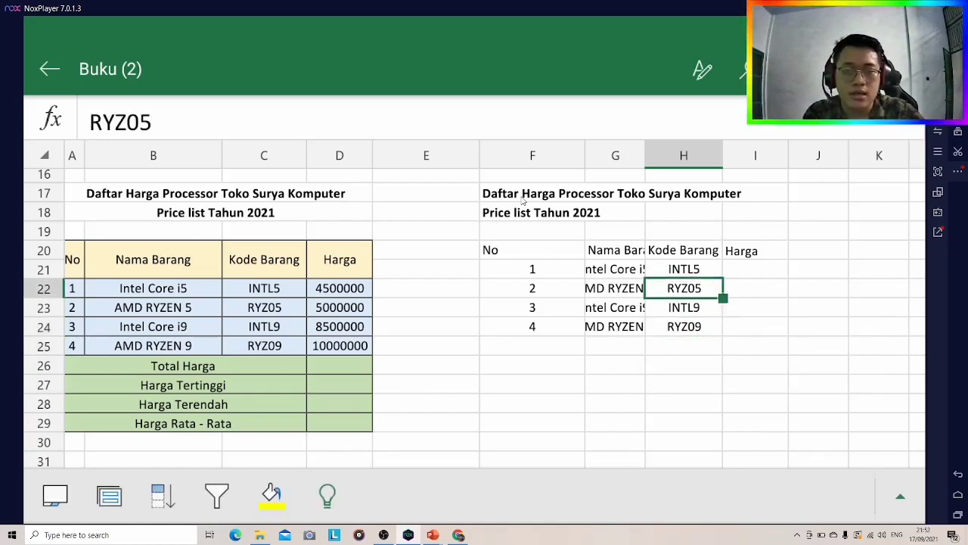
Step: Enter the prices 4500000 in I21 and 5000000 in I22 of the Harga column
{"action": "left_click", "coordinate": [756, 269]}
{"action": "type", "text": "5"}
{"action": "key", "text": "BackSpace"}
{"action": "type", "text": "4500"}
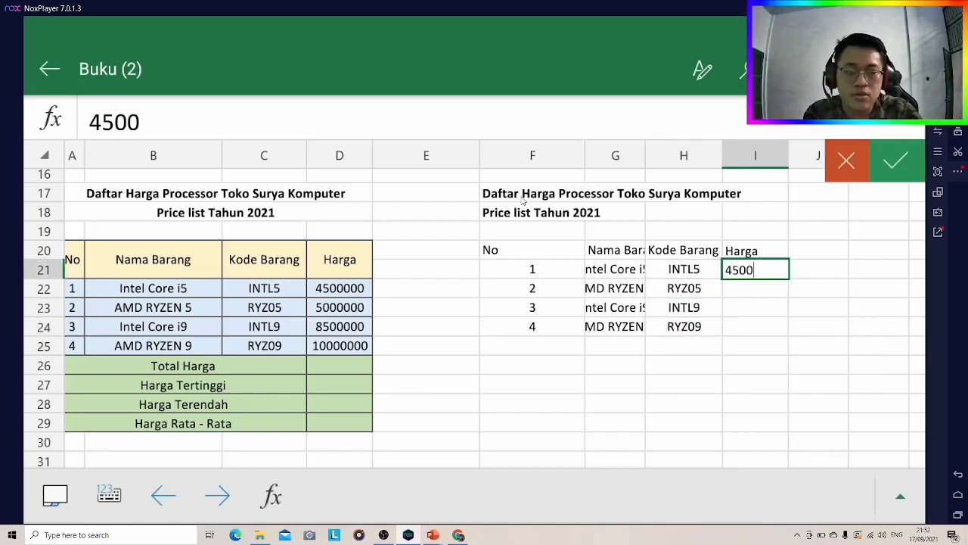
{"action": "type", "text": "000"}
{"action": "key", "text": "Return"}
{"action": "type", "text": "5"}
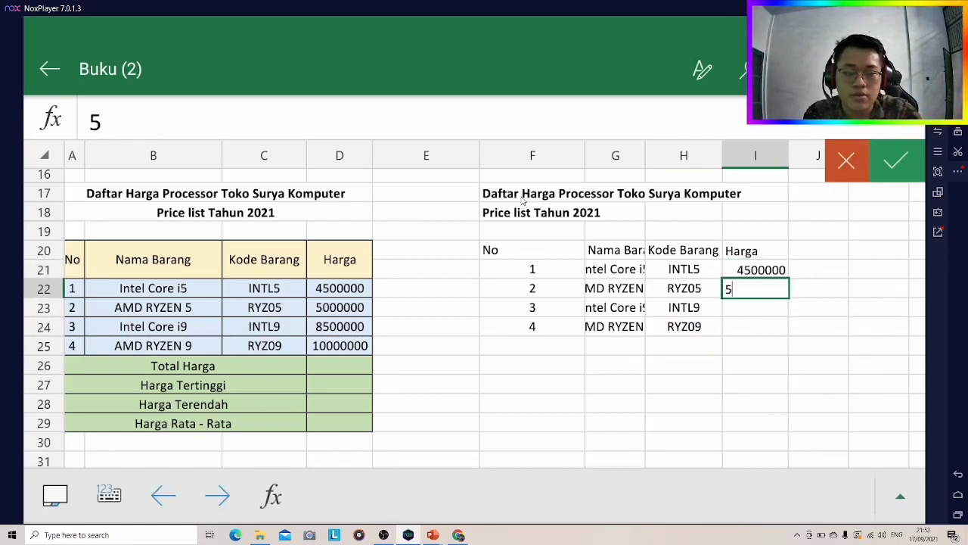
{"action": "type", "text": "000000"}
{"action": "key", "text": "Return"}
Step: Enter the prices 8500000 in I23 and 10000000 in I24 of the Harga column
{"action": "type", "text": "85"}
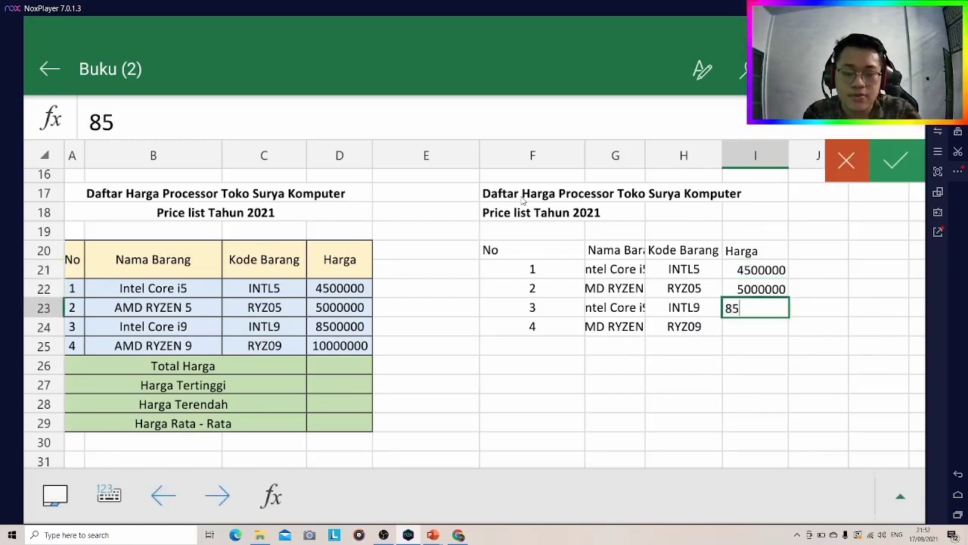
{"action": "type", "text": "00000"}
{"action": "key", "text": "Return"}
{"action": "type", "text": "10"}
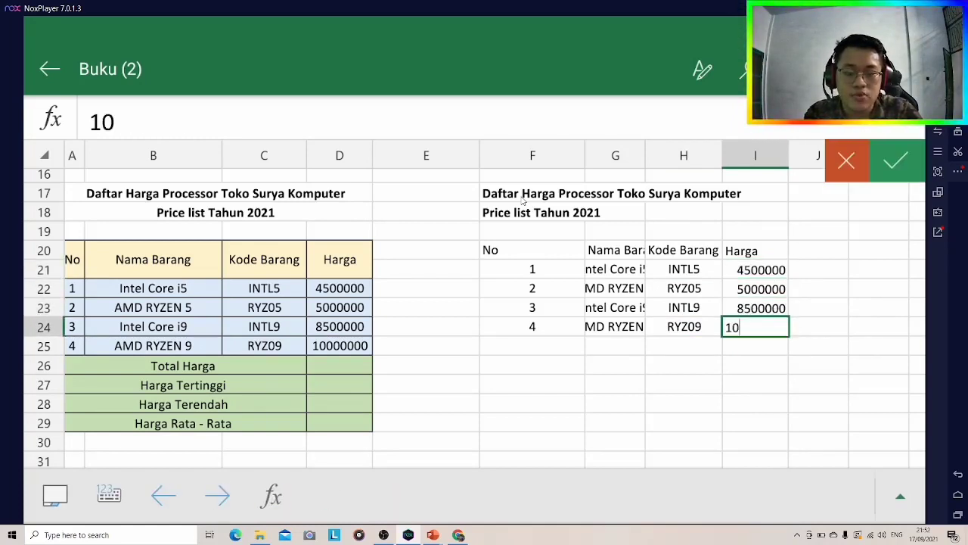
{"action": "type", "text": "0000000"}
{"action": "key", "text": "Return"}
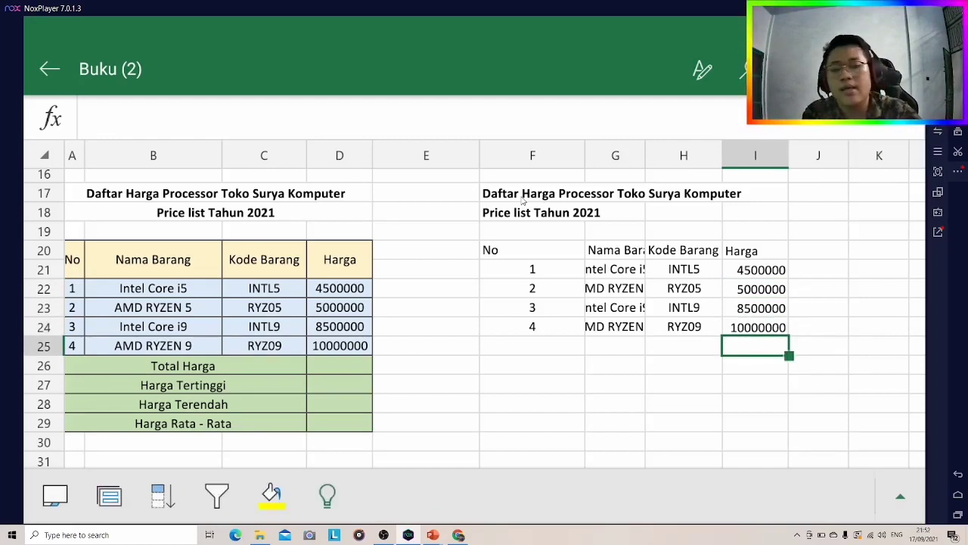
Step: Enter the summary labels Total Harga in F25 and Harga Tertinggi in F26
{"action": "left_click", "coordinate": [493, 351]}
{"action": "type", "text": "T"}
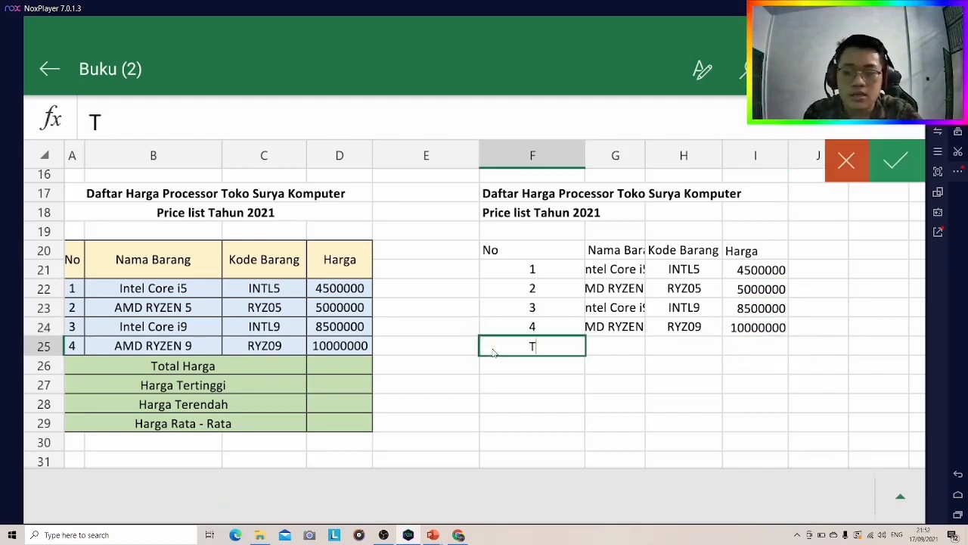
{"action": "type", "text": "otal Harga"}
{"action": "key", "text": "Return"}
{"action": "type", "text": "Harga"}
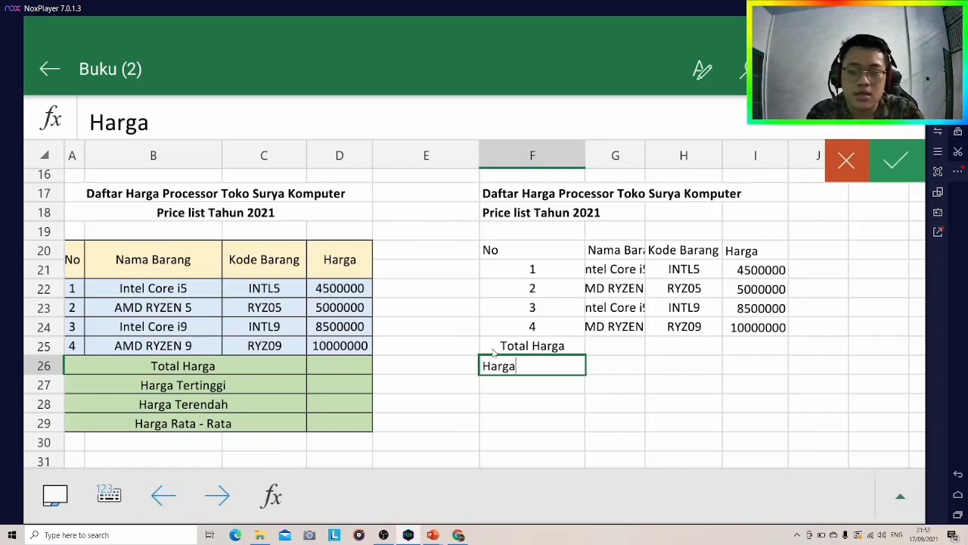
{"action": "type", "text": " Tertinggi"}
{"action": "key", "text": "Return"}
Step: Enter the summary labels Harga Terendah in F27 and Harga Rata - Rata in F28
{"action": "type", "text": "Harga"}
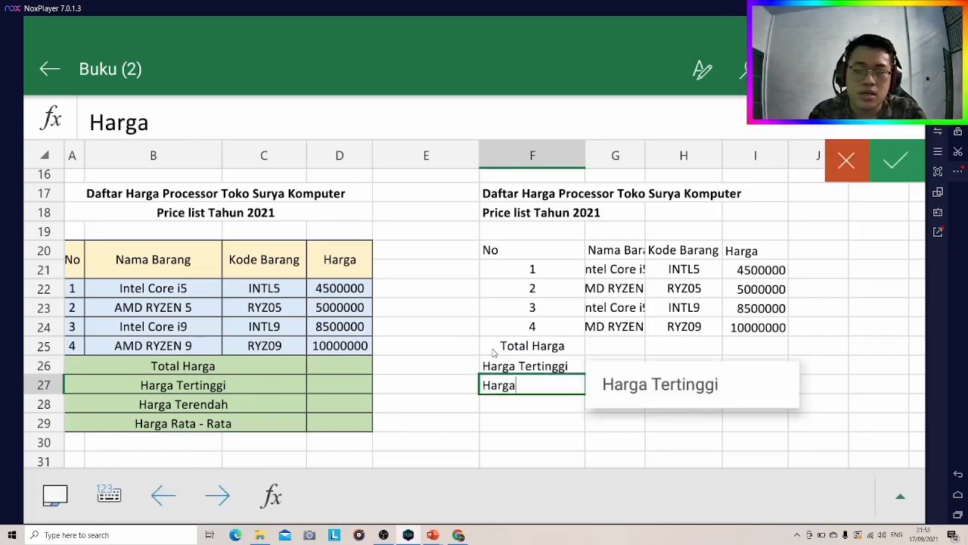
{"action": "type", "text": " Terendah"}
{"action": "key", "text": "Return"}
{"action": "type", "text": "Ha"}
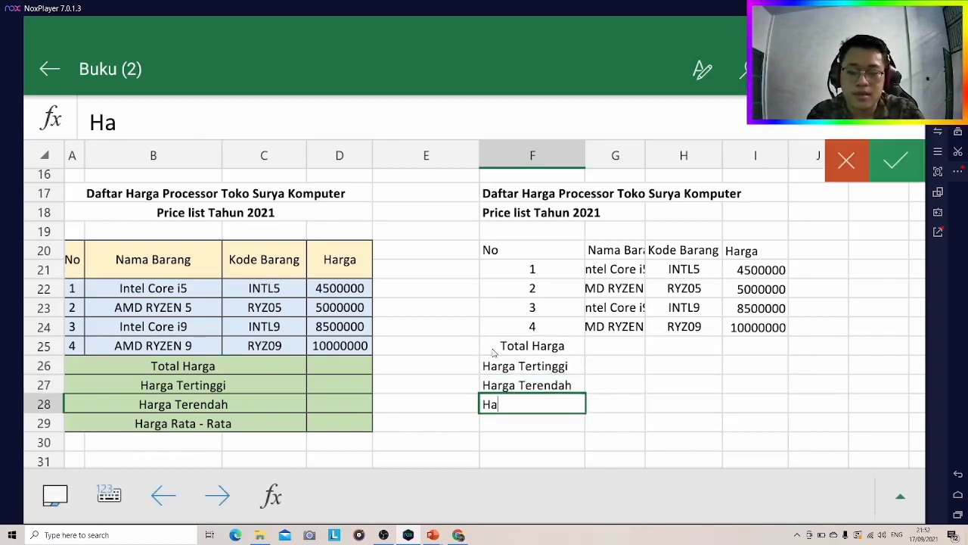
{"action": "type", "text": "rga Rata - Rata"}
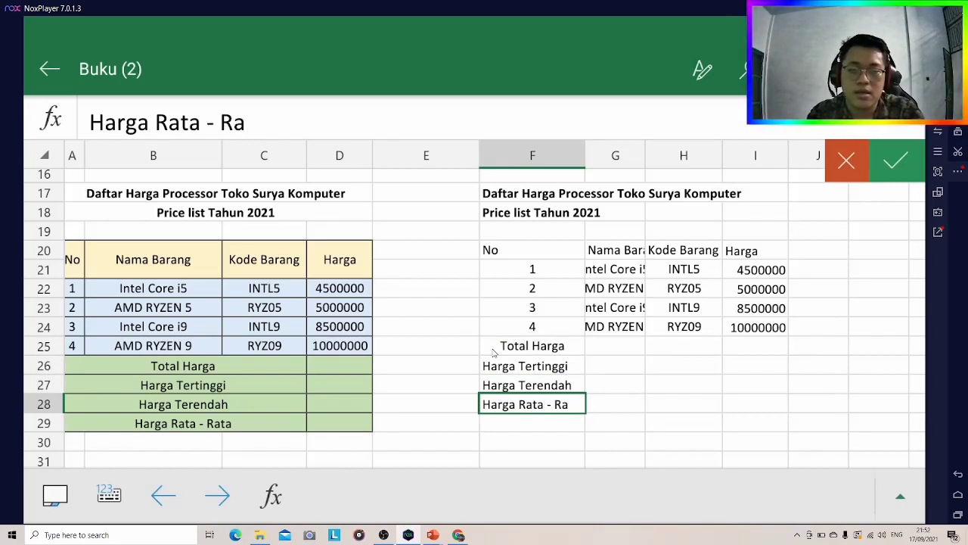
{"action": "key", "text": "Return"}
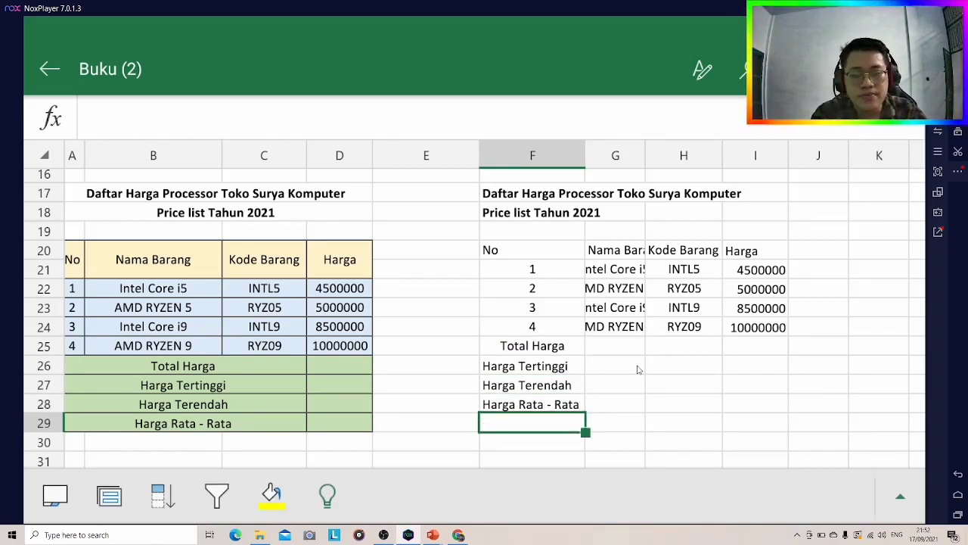
{"action": "left_click", "coordinate": [704, 406]}
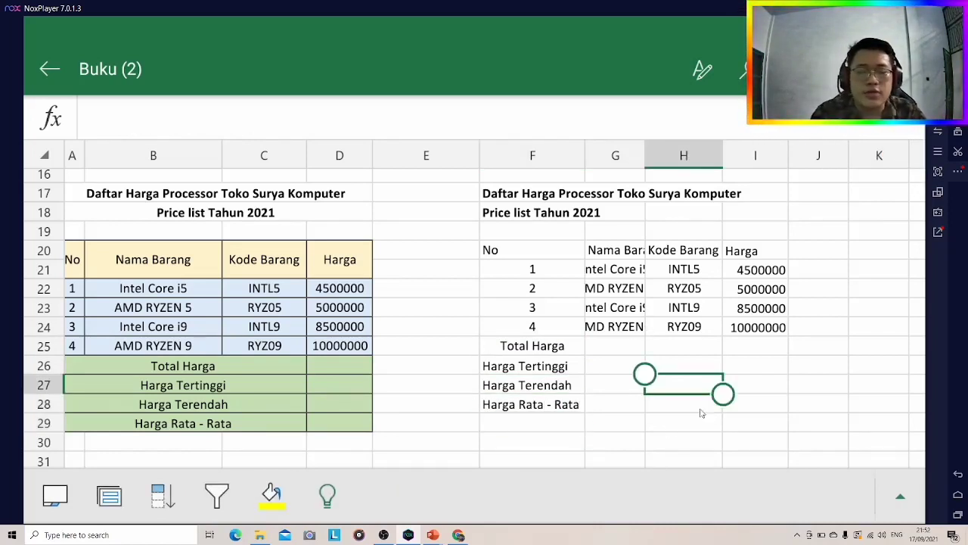
{"action": "left_click", "coordinate": [642, 428]}
{"action": "key", "text": "Left"}
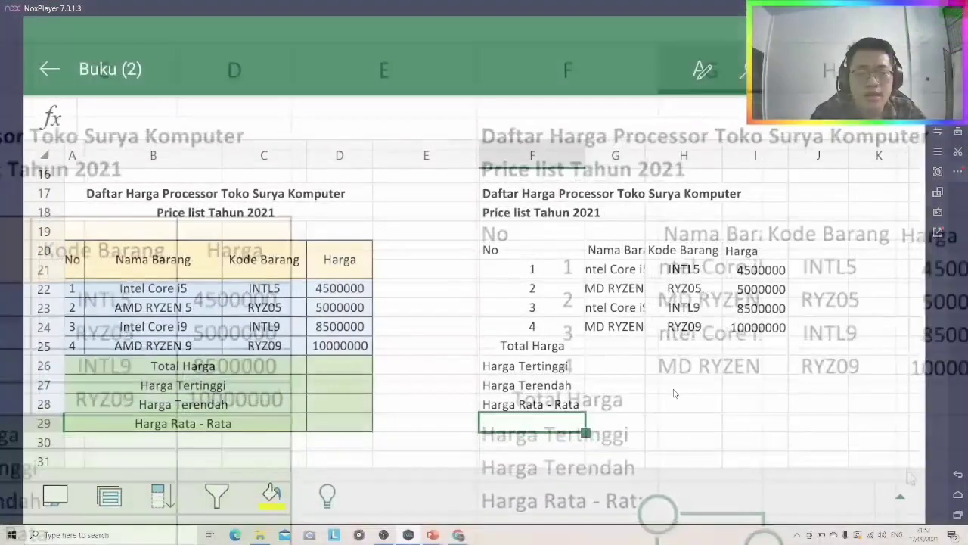
{"action": "left_click", "coordinate": [703, 396]}
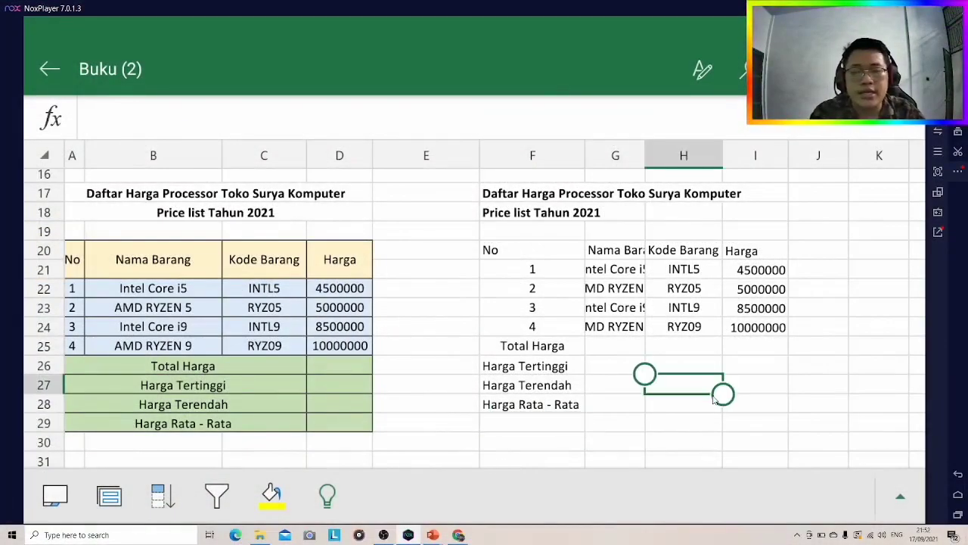
{"action": "left_click", "coordinate": [643, 430]}
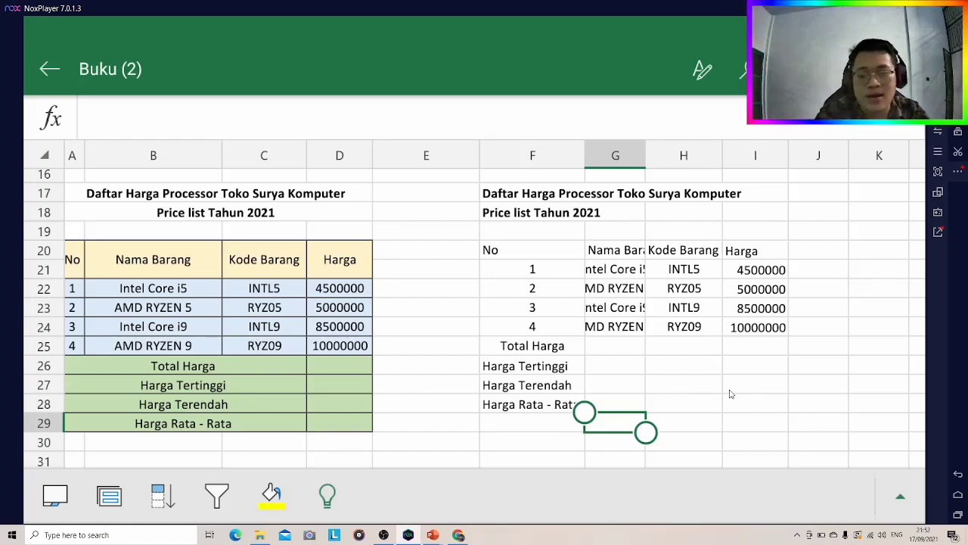
{"action": "left_click", "coordinate": [758, 388]}
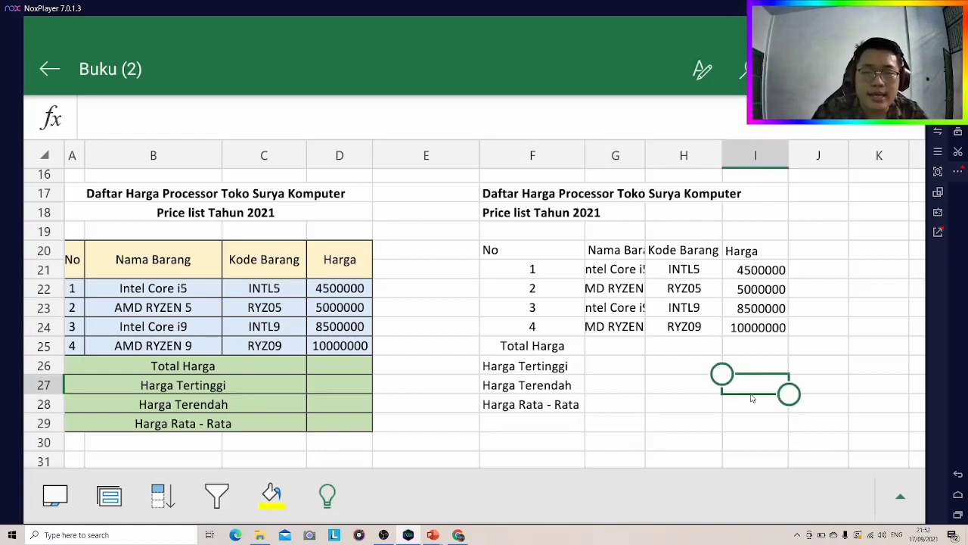
{"action": "left_click", "coordinate": [515, 197]}
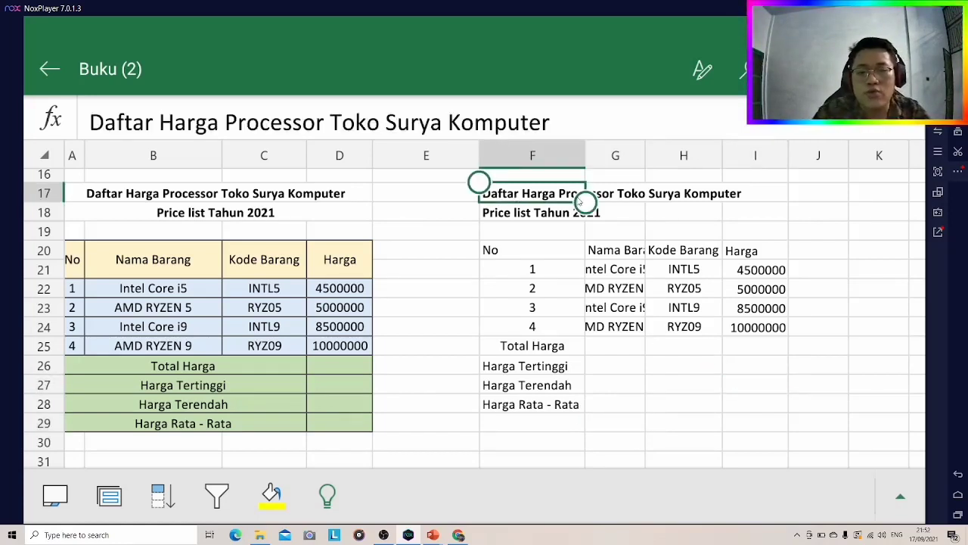
{"action": "left_click", "coordinate": [142, 197]}
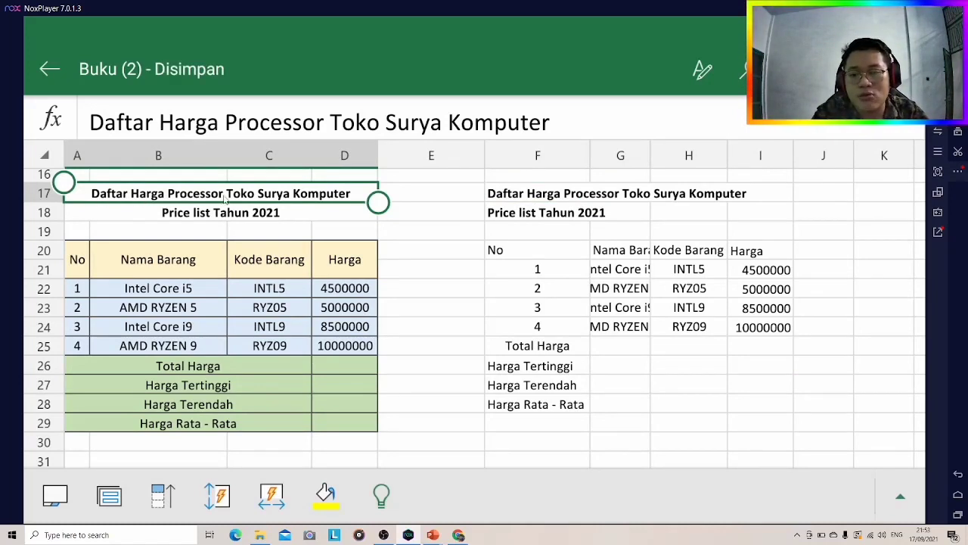
{"action": "left_click", "coordinate": [521, 196]}
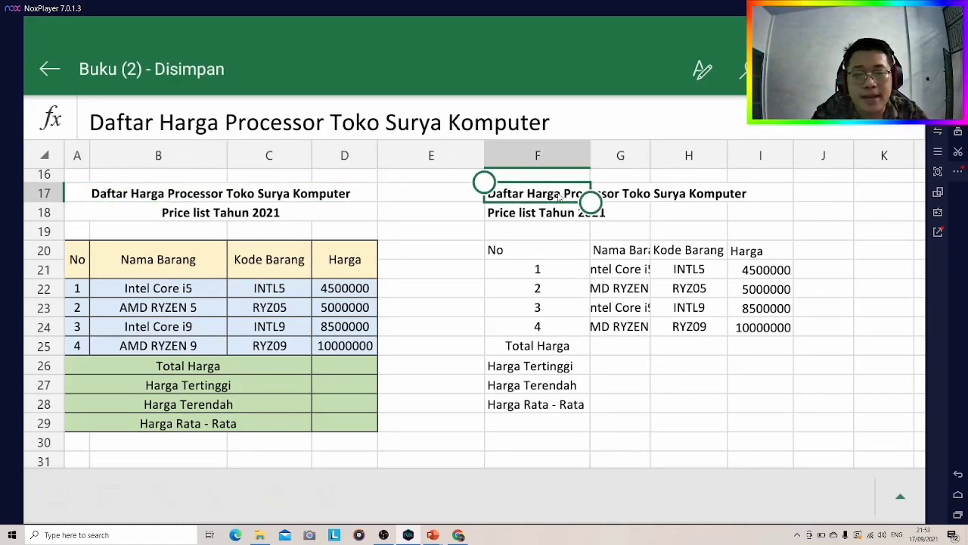
{"action": "left_click", "coordinate": [629, 200]}
{"action": "left_click", "coordinate": [680, 197]}
{"action": "left_click", "coordinate": [768, 197]}
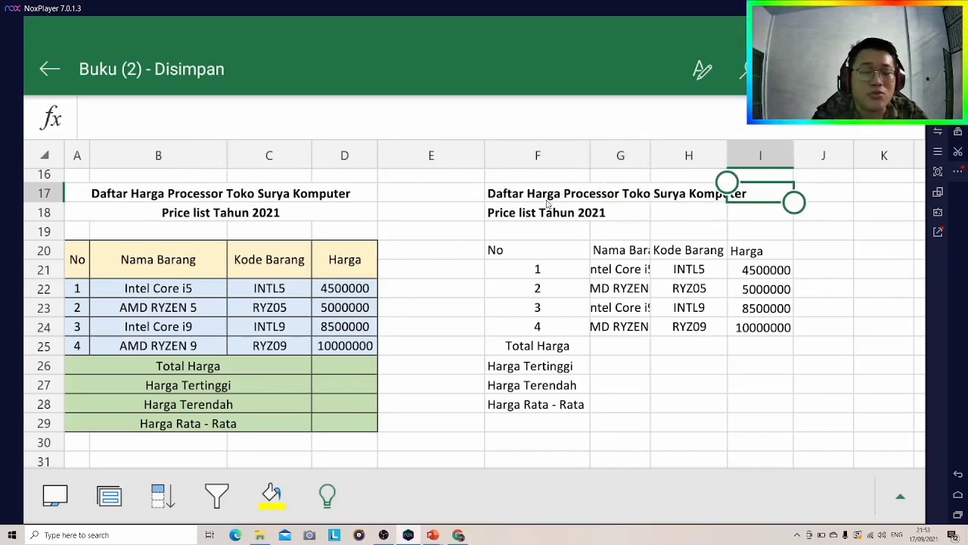
Step: Merge and center the title Daftar Harga Processor Toko Surya Komputer across cells F17 to I17
{"action": "left_click", "coordinate": [511, 198]}
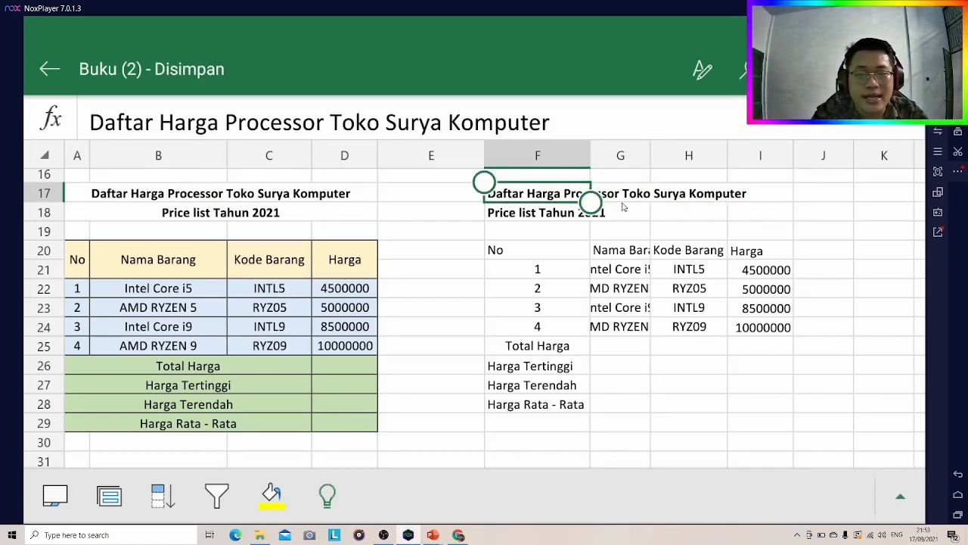
{"action": "left_click_drag", "start_coordinate": [649, 205], "coordinate": [789, 201]}
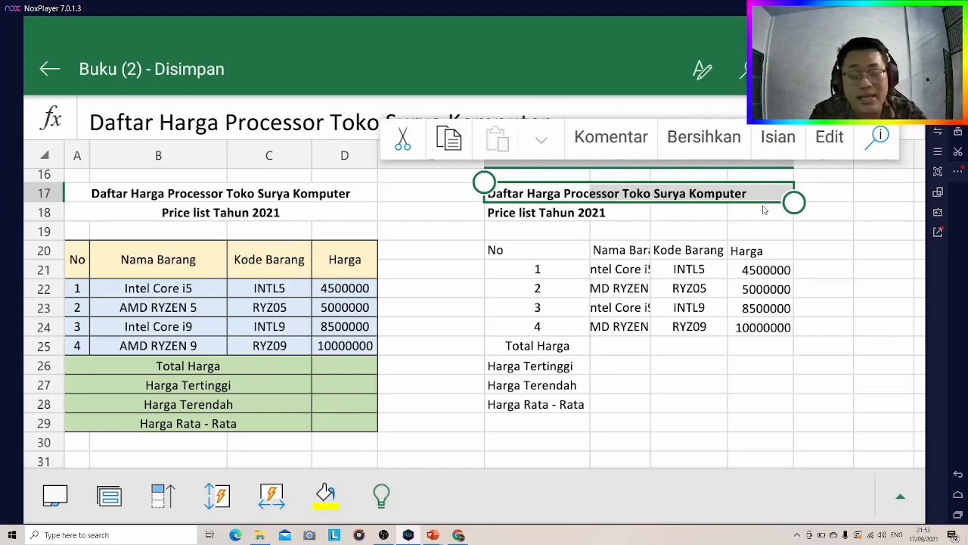
{"action": "left_click", "coordinate": [901, 498]}
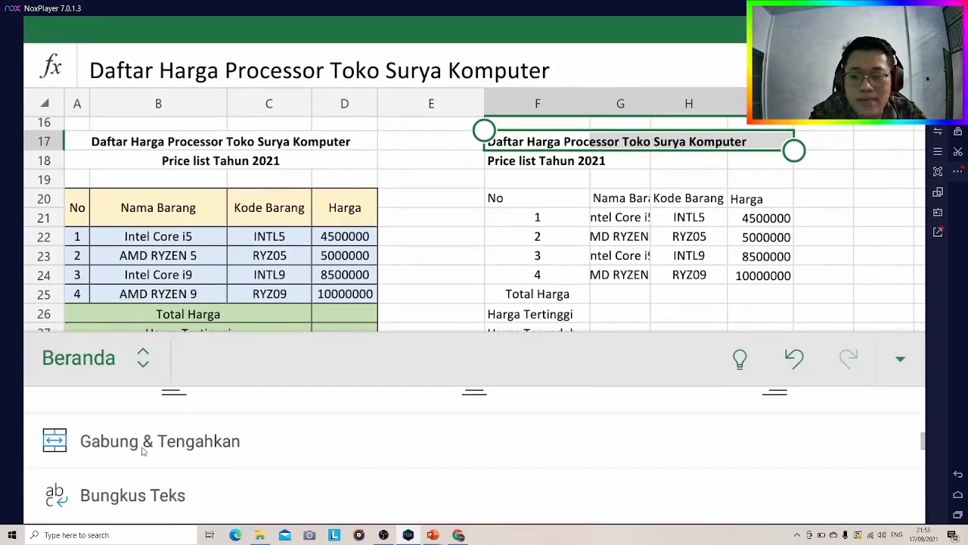
{"action": "left_click", "coordinate": [463, 428]}
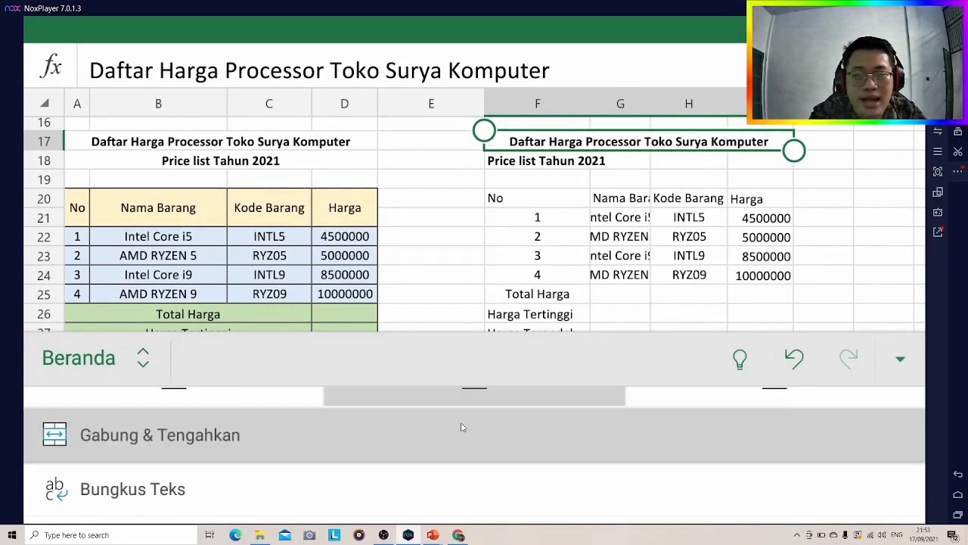
{"action": "left_click", "coordinate": [899, 360]}
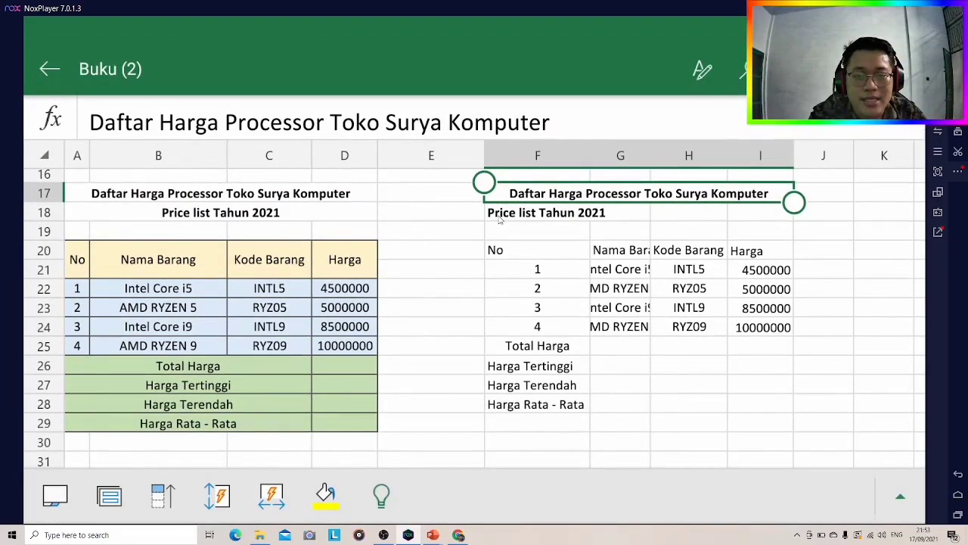
Step: Merge and center the subtitle Price list Tahun 2021 across cells F18 to I18
{"action": "left_click", "coordinate": [499, 220]}
{"action": "left_click_drag", "start_coordinate": [591, 222], "coordinate": [793, 221]}
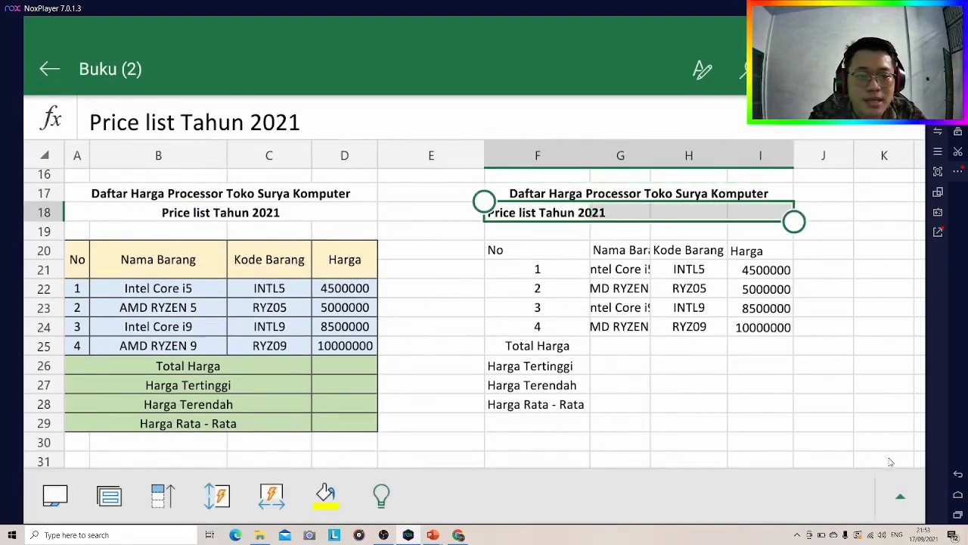
{"action": "left_click", "coordinate": [900, 495]}
{"action": "left_click", "coordinate": [725, 432]}
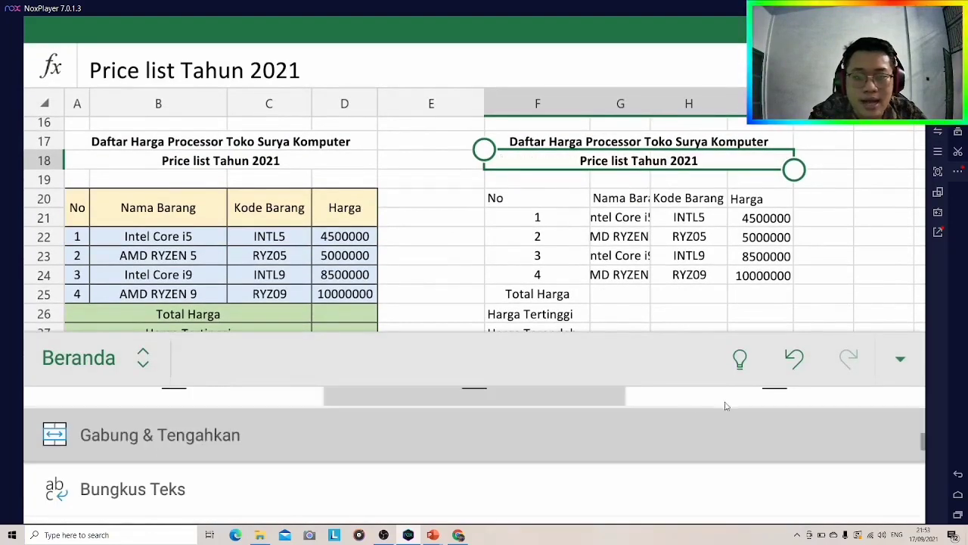
{"action": "left_click", "coordinate": [899, 361]}
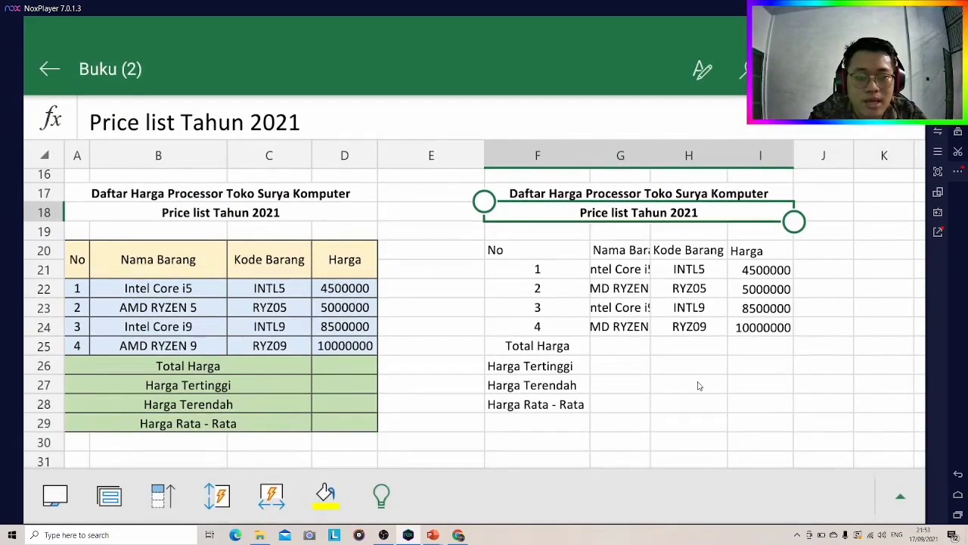
{"action": "left_click", "coordinate": [608, 194]}
{"action": "left_click", "coordinate": [612, 219]}
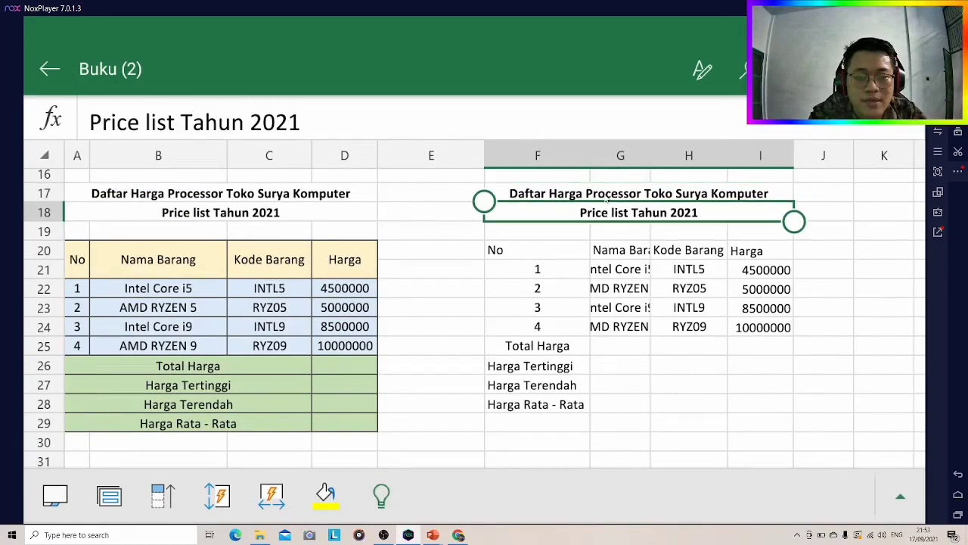
{"action": "left_click", "coordinate": [609, 199]}
{"action": "left_click", "coordinate": [610, 215]}
{"action": "left_click", "coordinate": [609, 196]}
{"action": "left_click", "coordinate": [613, 214]}
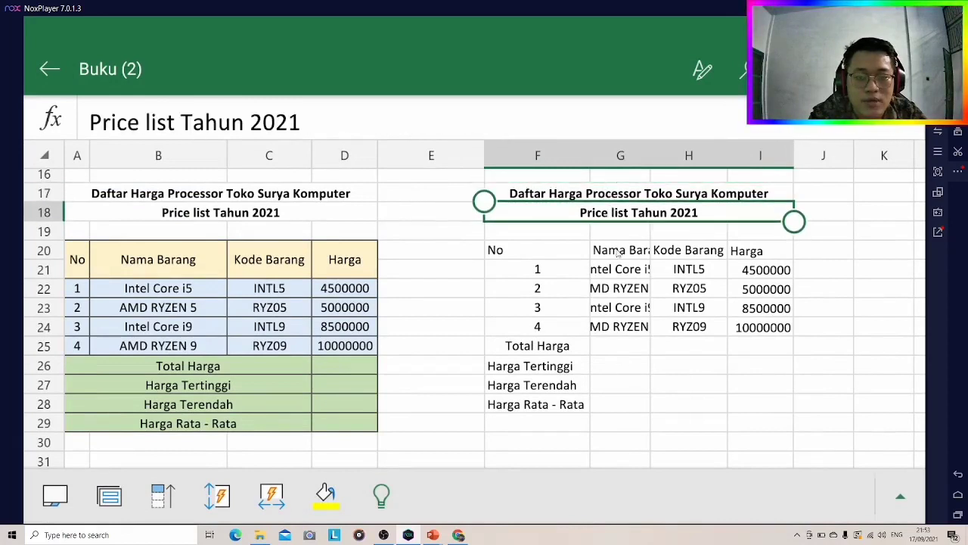
Step: Apply all borders to the new price table in cells F20 to I28
{"action": "left_click", "coordinate": [617, 249]}
{"action": "left_click", "coordinate": [531, 259]}
{"action": "left_click", "coordinate": [530, 253]}
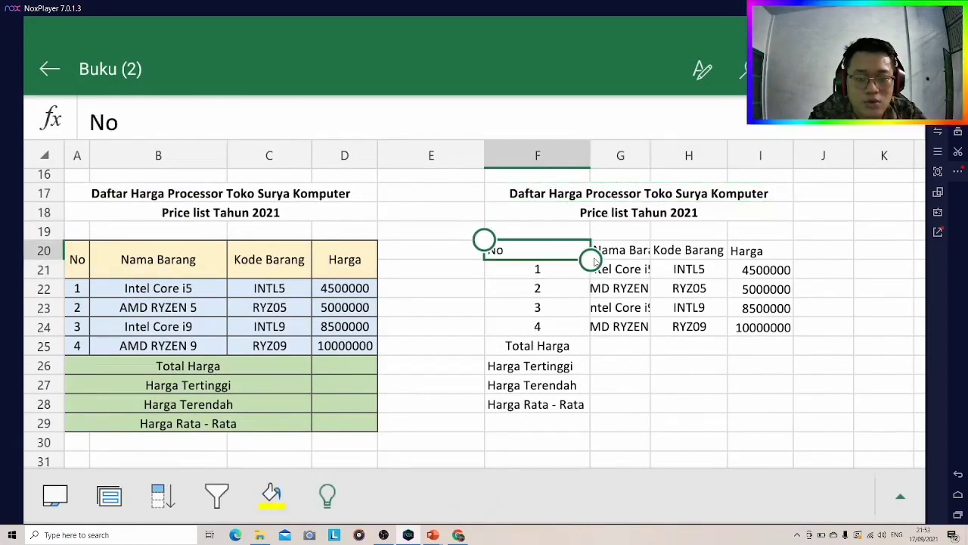
{"action": "left_click_drag", "start_coordinate": [593, 261], "coordinate": [794, 414]}
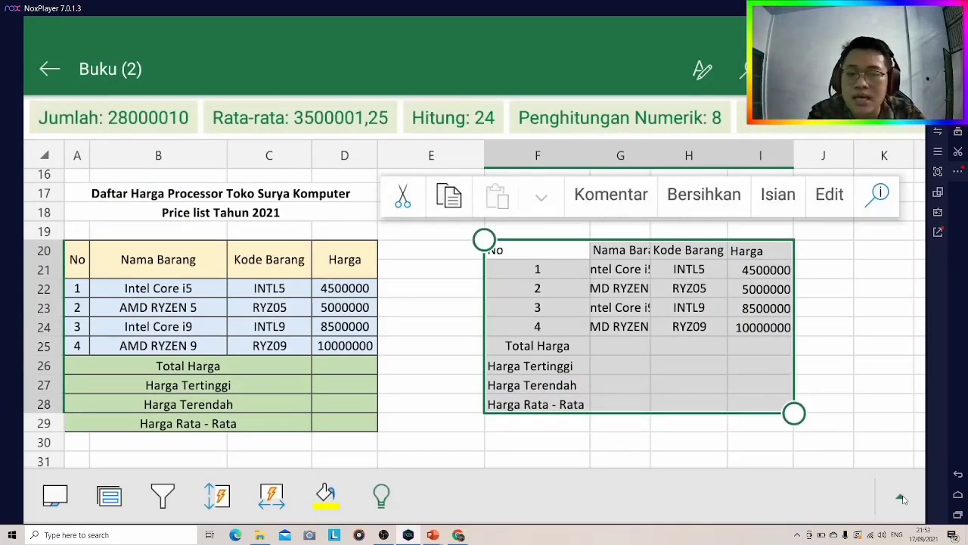
{"action": "left_click", "coordinate": [900, 498]}
{"action": "left_click_drag", "start_coordinate": [133, 412], "coordinate": [141, 504]}
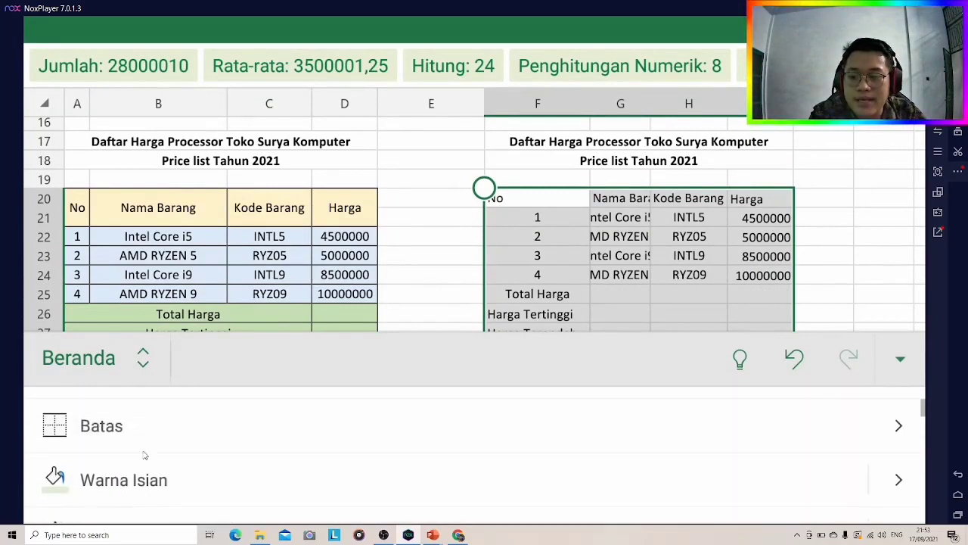
{"action": "left_click", "coordinate": [879, 461]}
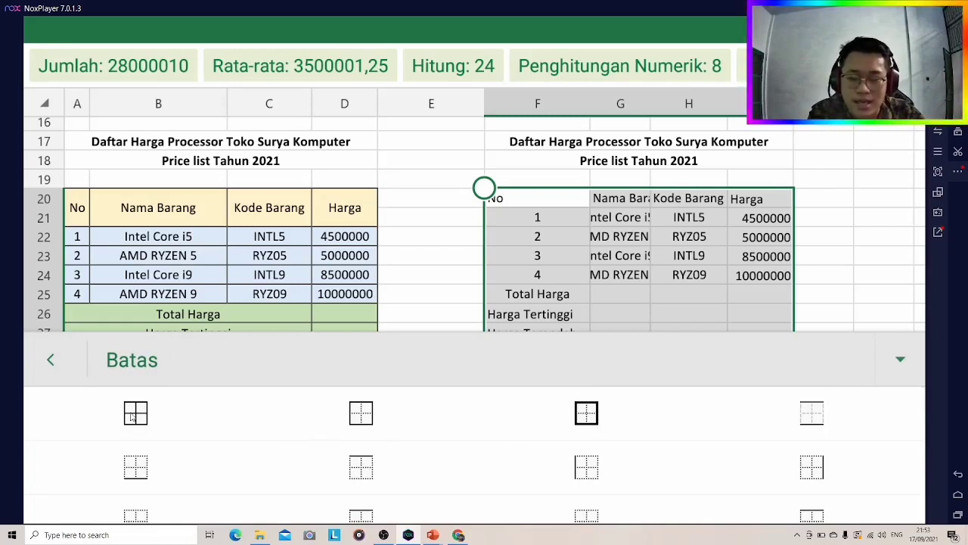
{"action": "left_click", "coordinate": [133, 415]}
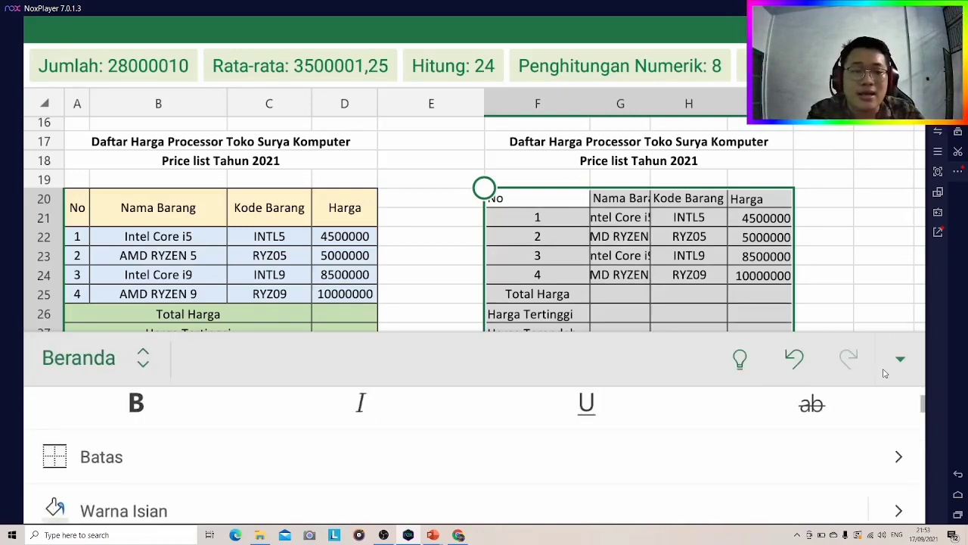
Step: Center the contents of the new price table in cells F20 to I28 horizontally
{"action": "left_click", "coordinate": [902, 361]}
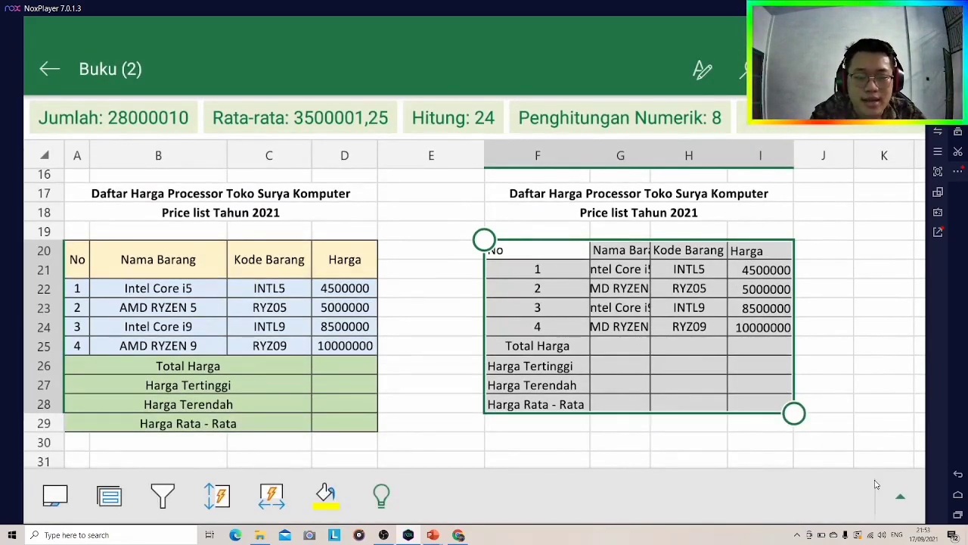
{"action": "left_click", "coordinate": [901, 495]}
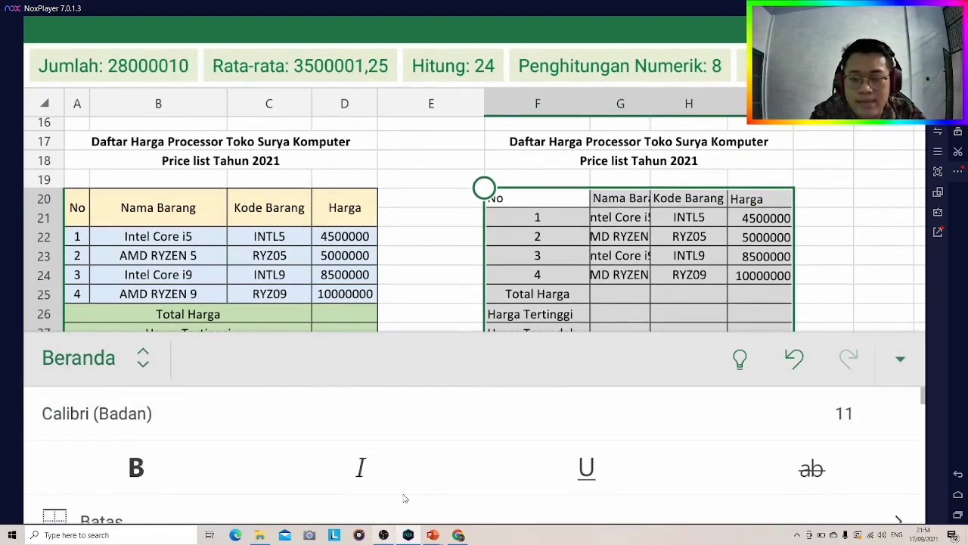
{"action": "scroll", "coordinate": [454, 482], "scroll_direction": "down", "scroll_amount": 3}
{"action": "scroll", "coordinate": [453, 482], "scroll_direction": "down", "scroll_amount": 2}
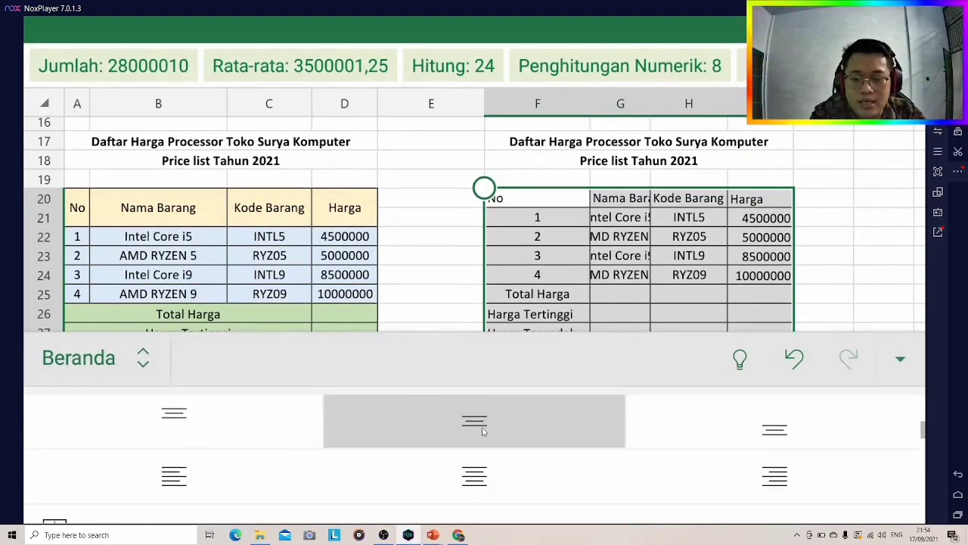
{"action": "left_click", "coordinate": [477, 465]}
{"action": "left_click", "coordinate": [482, 435]}
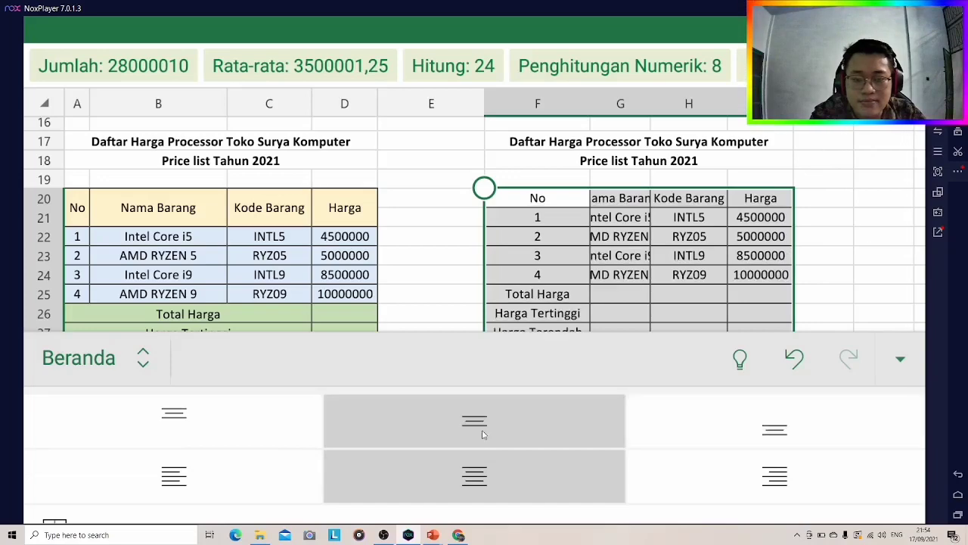
{"action": "left_click", "coordinate": [900, 362]}
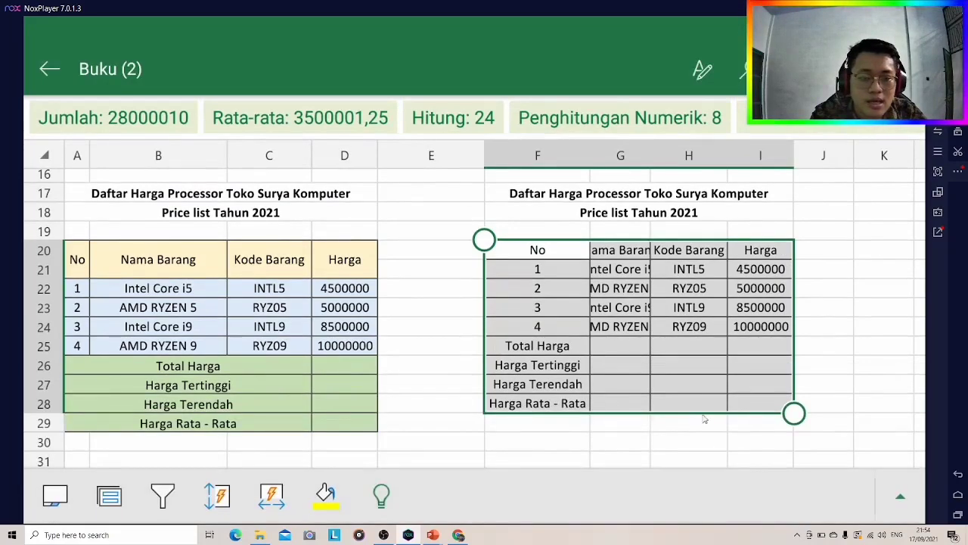
{"action": "left_click", "coordinate": [632, 442]}
Step: Narrow column F to fit the No column and widen column G until the full Nama Barang entries fit
{"action": "left_click", "coordinate": [566, 161]}
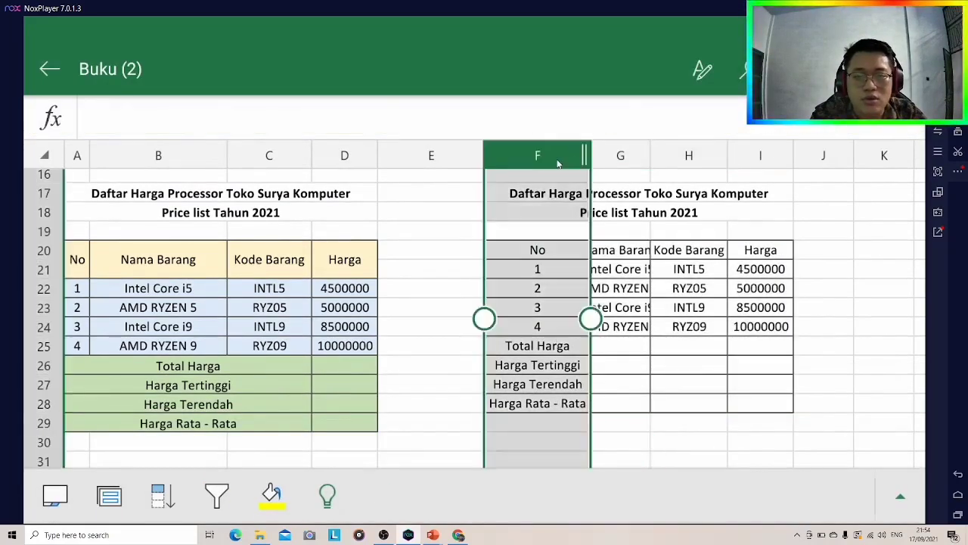
{"action": "left_click_drag", "start_coordinate": [582, 158], "coordinate": [516, 174]}
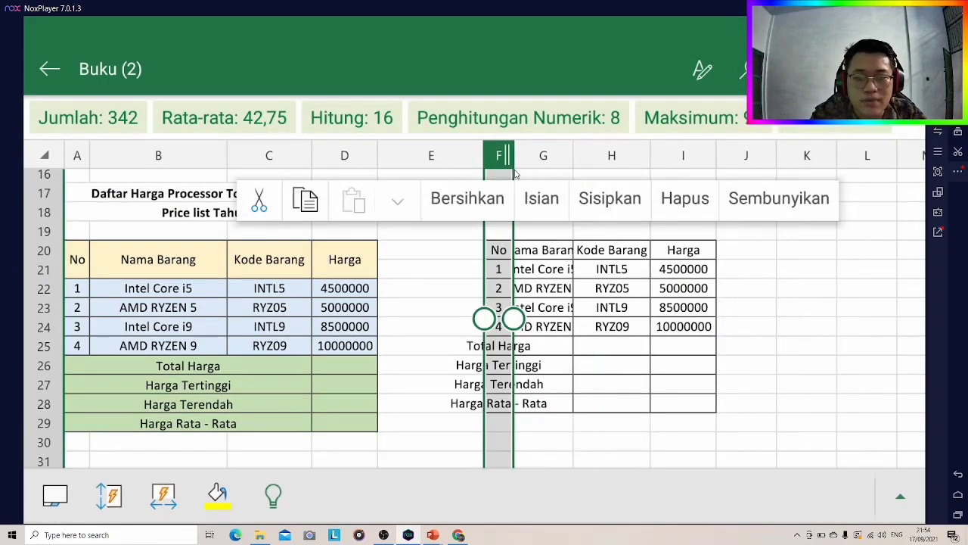
{"action": "left_click", "coordinate": [556, 161]}
{"action": "left_click_drag", "start_coordinate": [582, 159], "coordinate": [615, 159]}
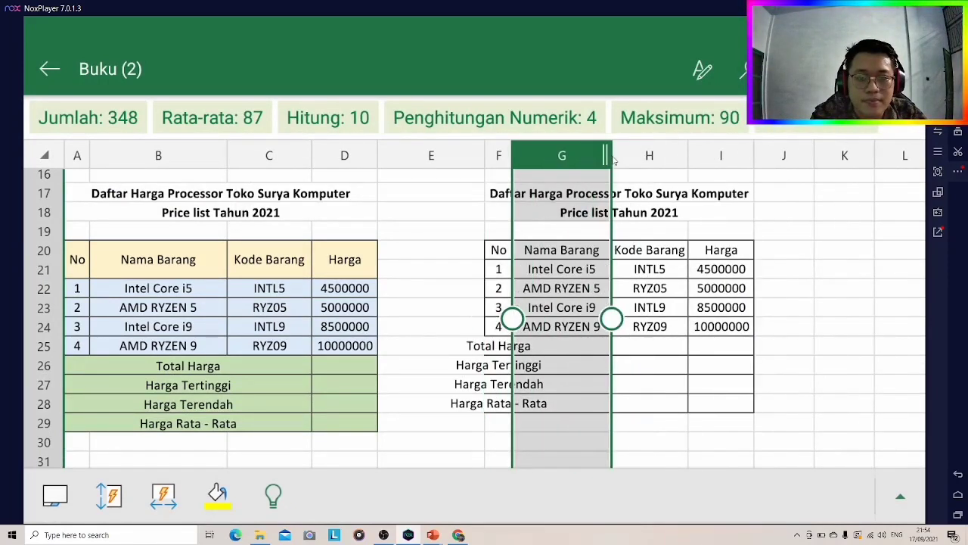
{"action": "left_click", "coordinate": [690, 386]}
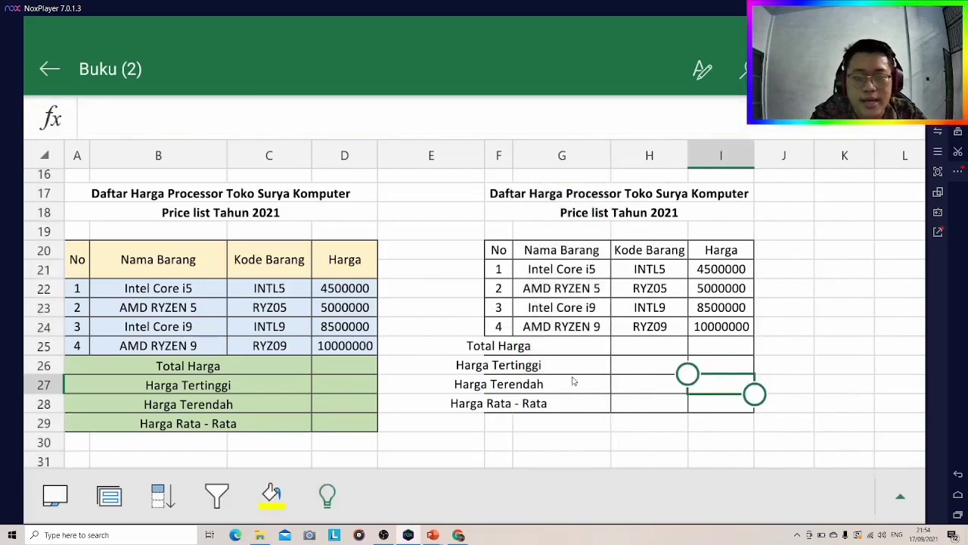
Step: Merge and center the Total Harga label across cells F25 to H25
{"action": "left_click", "coordinate": [512, 349]}
{"action": "left_click_drag", "start_coordinate": [513, 353], "coordinate": [689, 354]}
{"action": "left_click", "coordinate": [900, 496]}
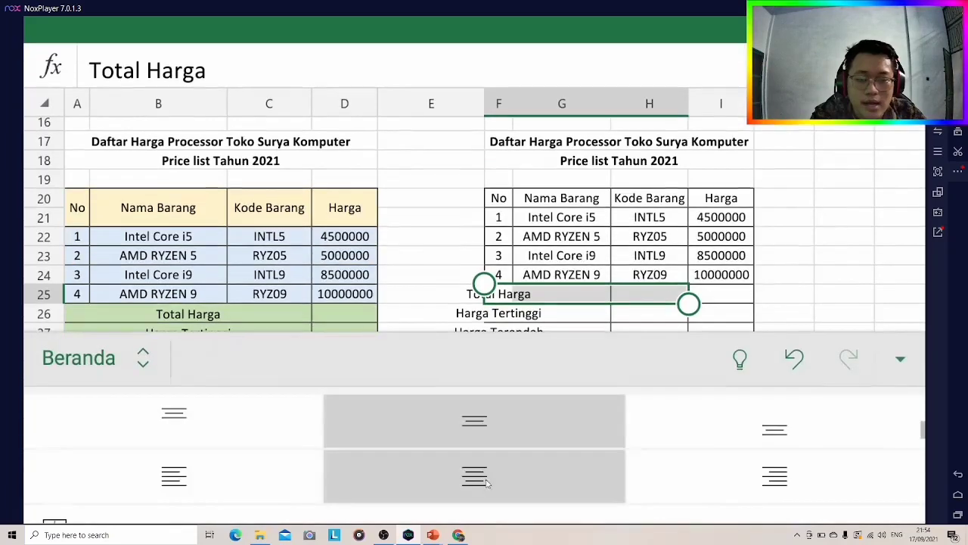
{"action": "left_click", "coordinate": [244, 464]}
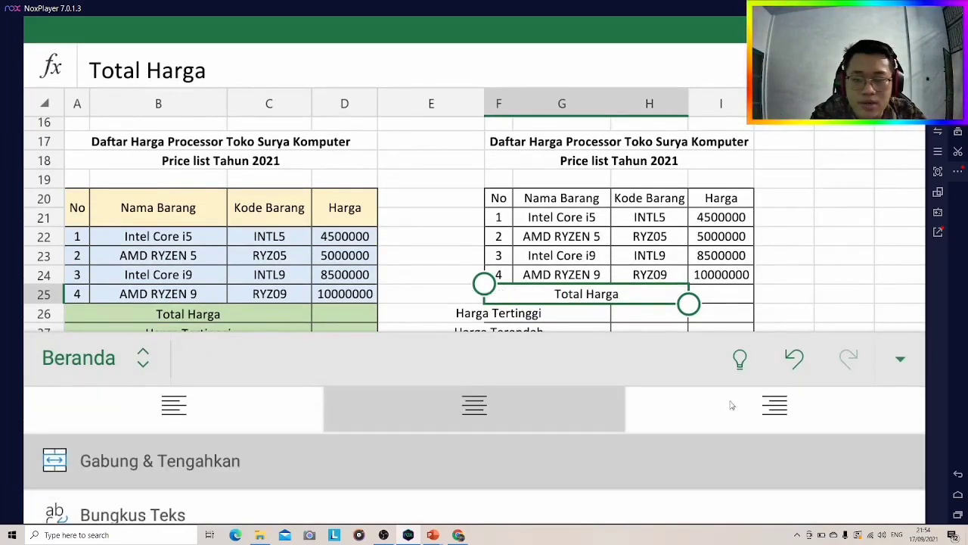
{"action": "left_click", "coordinate": [899, 362]}
Step: Merge and center the Harga Tertinggi label across cells F26 to H26
{"action": "left_click", "coordinate": [518, 365]}
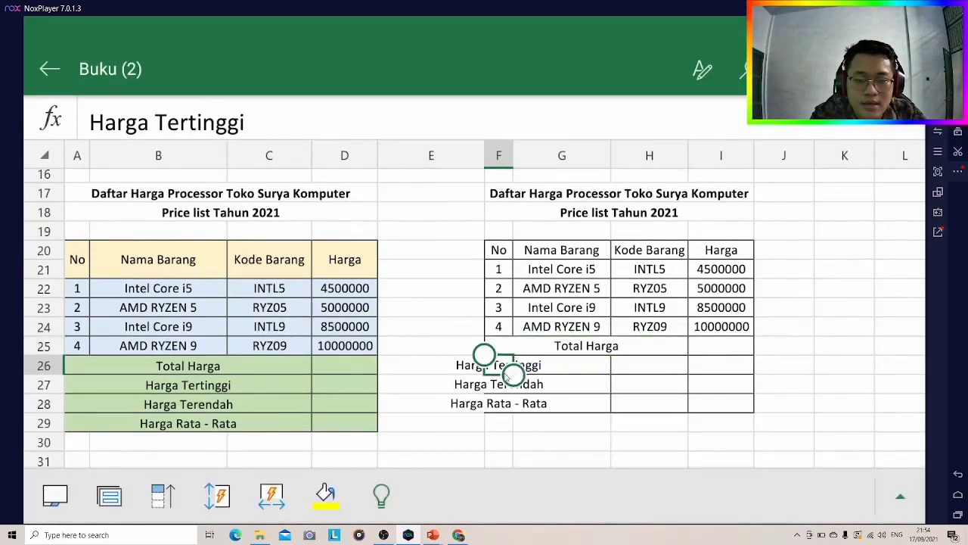
{"action": "left_click_drag", "start_coordinate": [523, 384], "coordinate": [689, 377]}
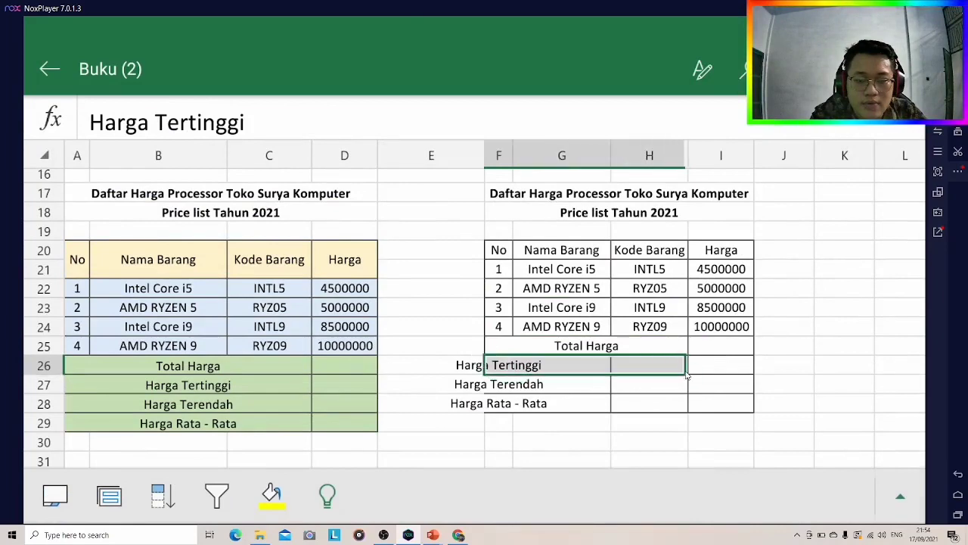
{"action": "left_click", "coordinate": [898, 496]}
{"action": "left_click", "coordinate": [900, 461]}
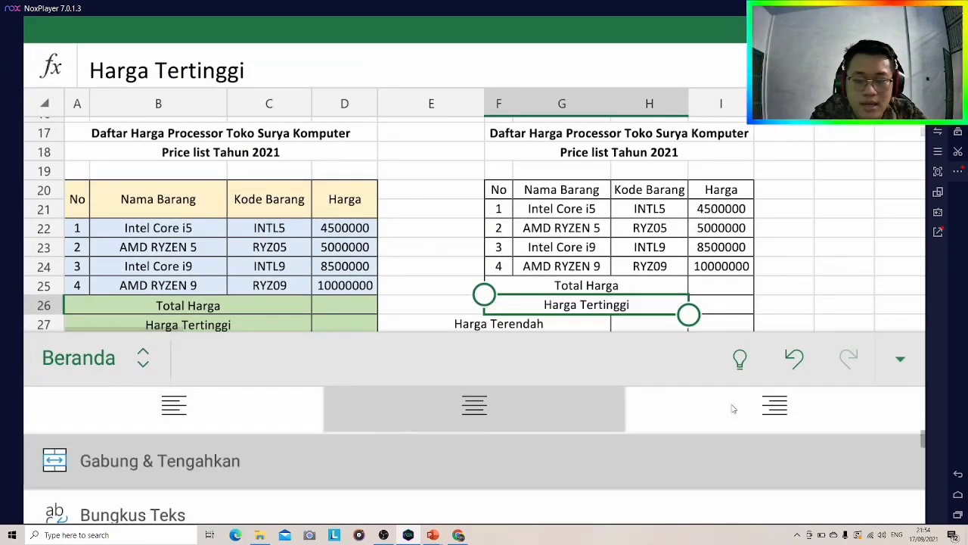
{"action": "left_click", "coordinate": [901, 360]}
Step: Merge and center the Harga Terendah label across cells F27 to H27
{"action": "left_click", "coordinate": [519, 391]}
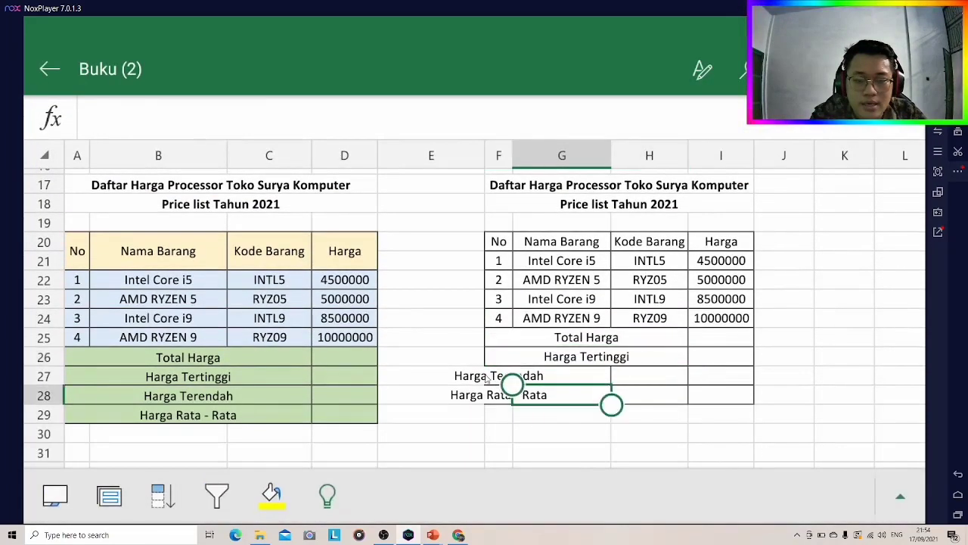
{"action": "left_click", "coordinate": [503, 384]}
{"action": "left_click", "coordinate": [512, 381]}
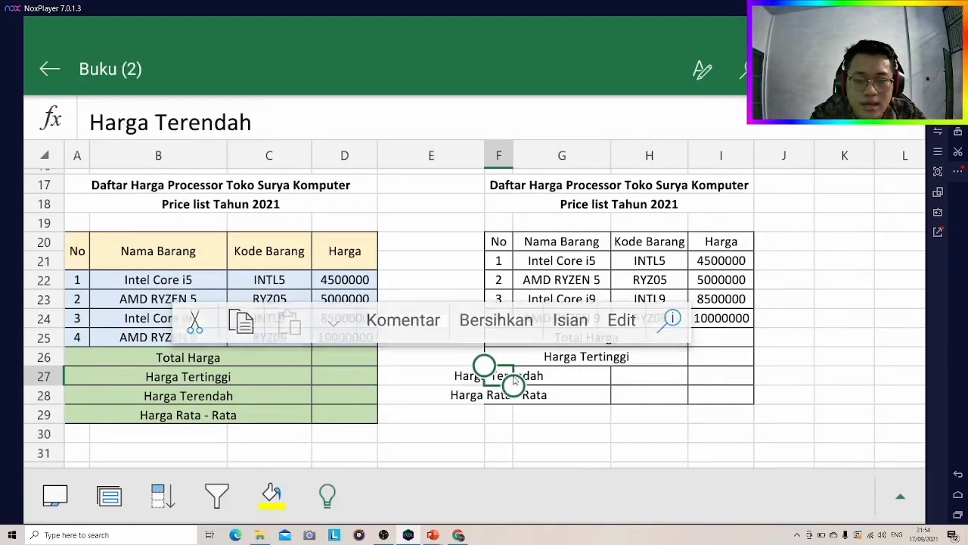
{"action": "left_click_drag", "start_coordinate": [516, 385], "coordinate": [683, 385]}
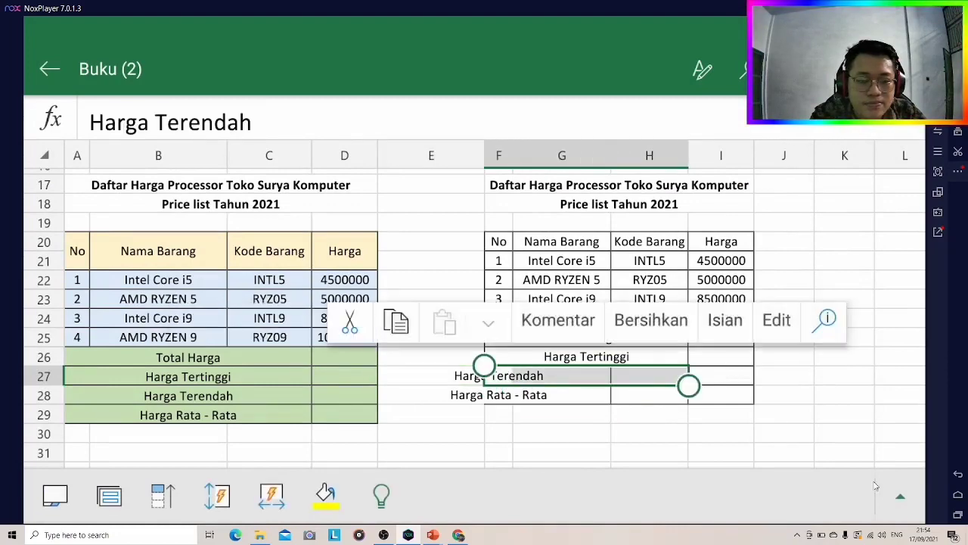
{"action": "left_click", "coordinate": [901, 496]}
{"action": "left_click", "coordinate": [218, 466]}
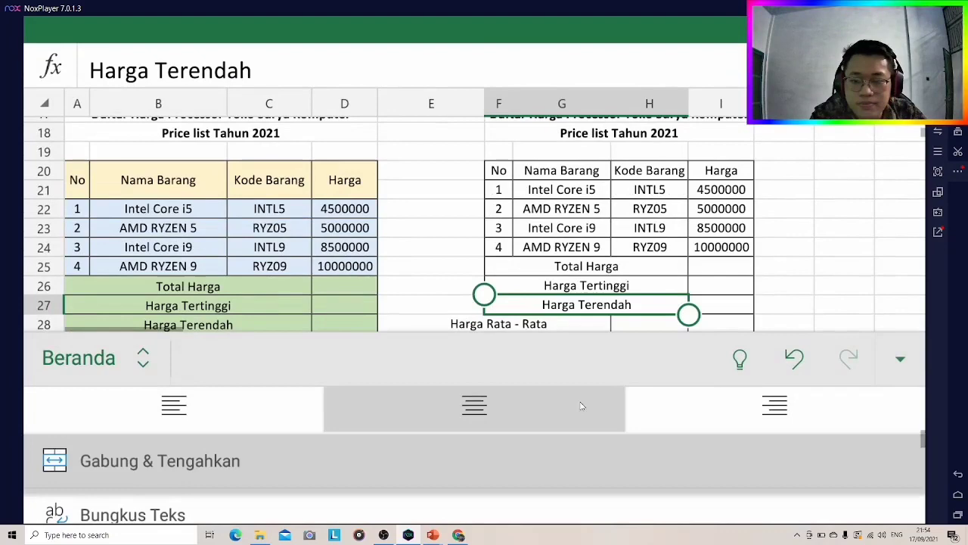
{"action": "left_click", "coordinate": [900, 360]}
Step: Merge and center the Harga Rata - Rata label across cells F28 to H28
{"action": "left_click", "coordinate": [495, 372]}
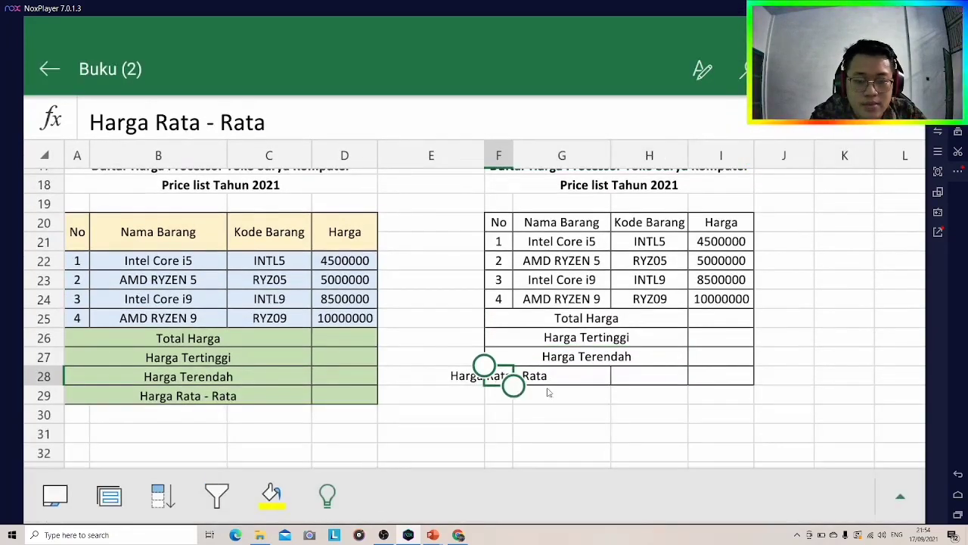
{"action": "left_click_drag", "start_coordinate": [513, 384], "coordinate": [687, 385]}
{"action": "left_click", "coordinate": [900, 496]}
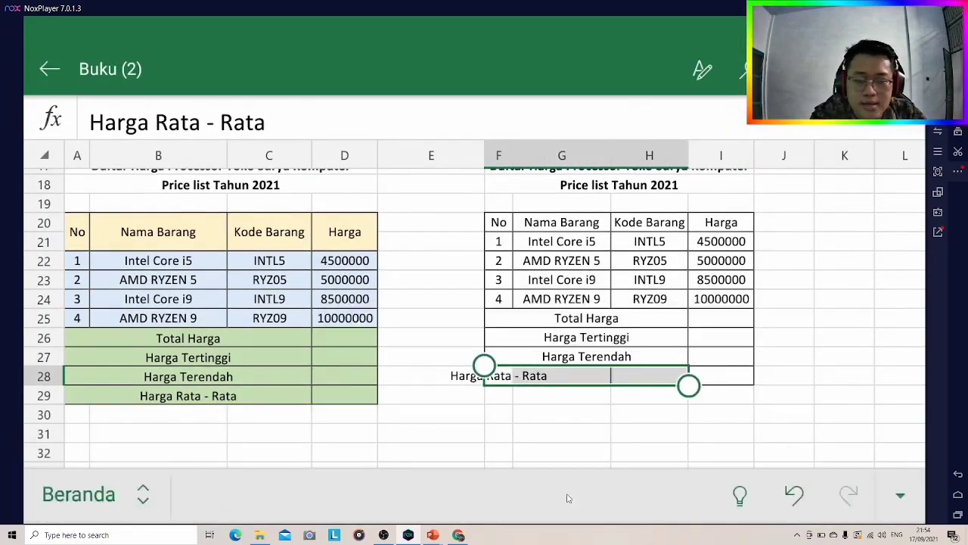
{"action": "left_click", "coordinate": [601, 456]}
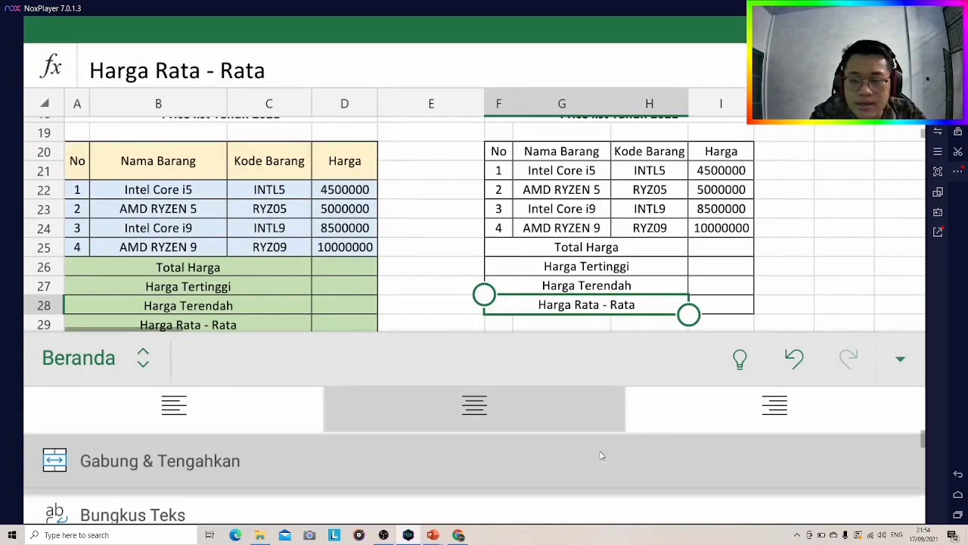
{"action": "left_click", "coordinate": [900, 360]}
{"action": "scroll", "coordinate": [822, 333], "scroll_direction": "up", "scroll_amount": 3}
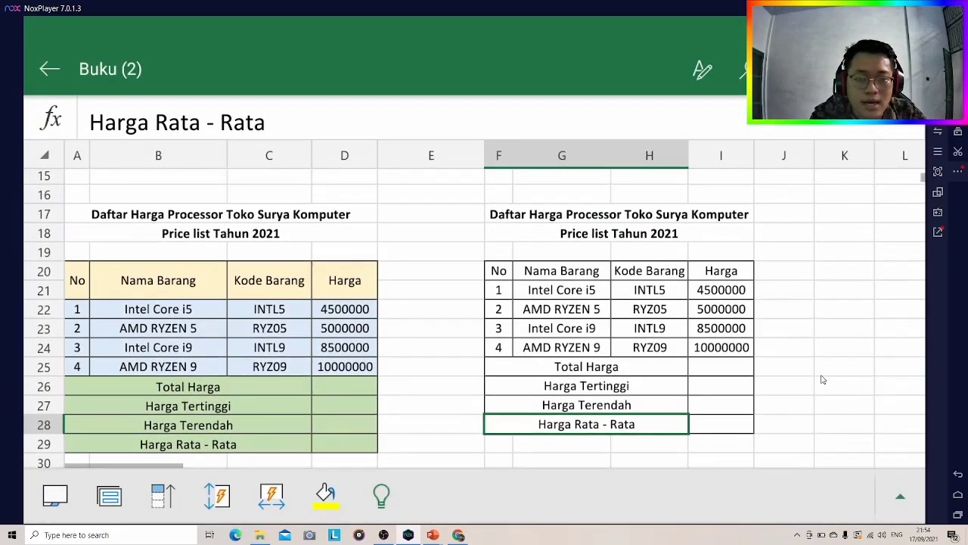
{"action": "left_click", "coordinate": [825, 366]}
Step: Fill the header row in cells F20 to I20 with the light gold theme color
{"action": "left_click", "coordinate": [501, 277]}
{"action": "left_click_drag", "start_coordinate": [512, 282], "coordinate": [755, 281]}
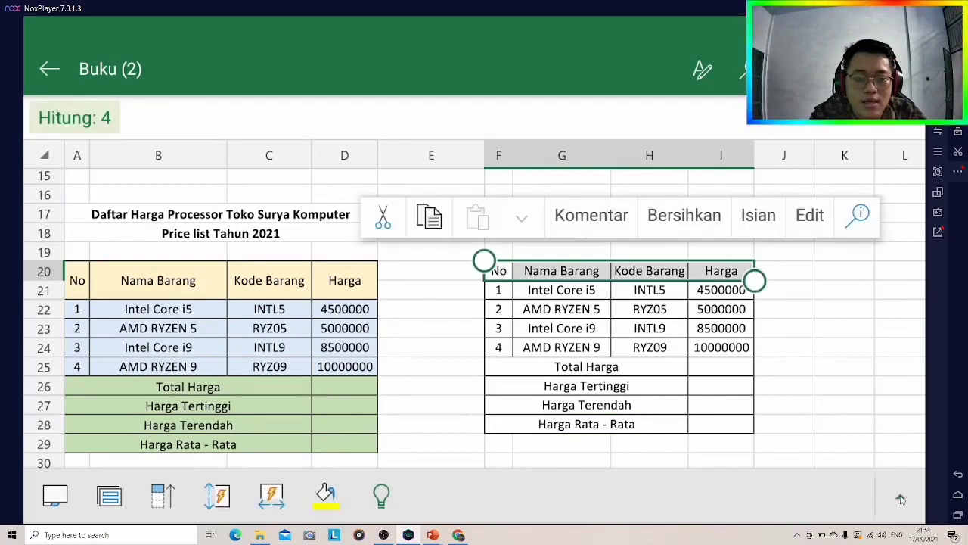
{"action": "left_click", "coordinate": [900, 496]}
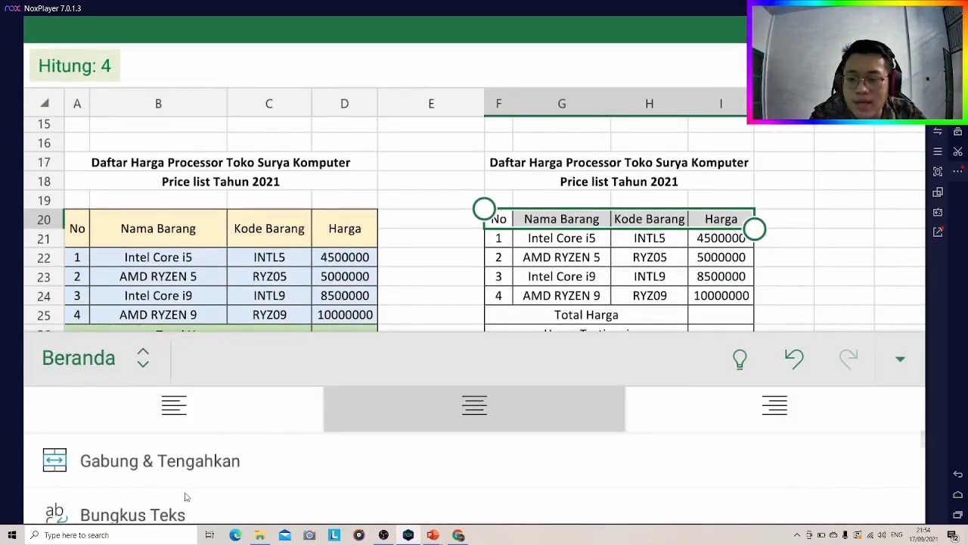
{"action": "left_click_drag", "start_coordinate": [183, 497], "coordinate": [212, 404]}
{"action": "left_click_drag", "start_coordinate": [200, 486], "coordinate": [260, 388]}
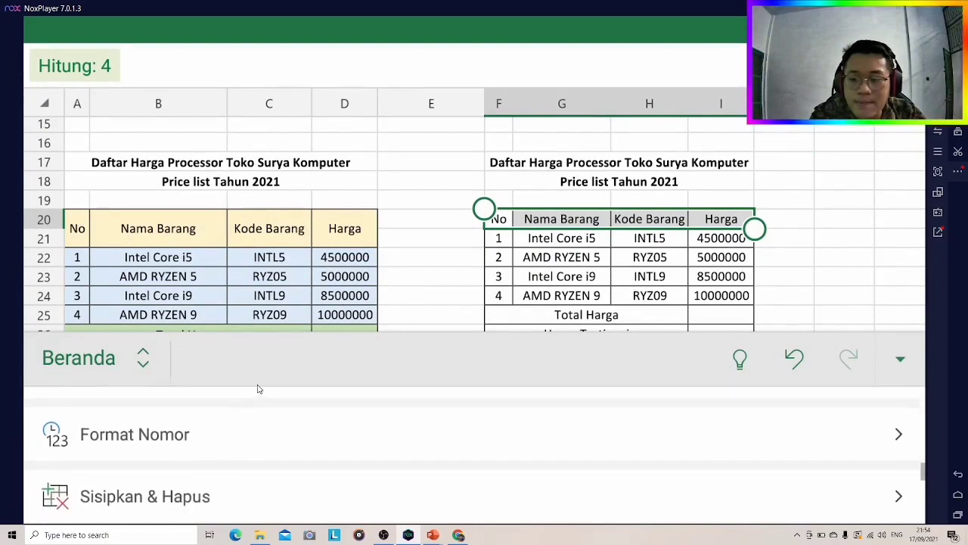
{"action": "left_click_drag", "start_coordinate": [260, 423], "coordinate": [241, 533]}
{"action": "scroll", "coordinate": [242, 492], "scroll_direction": "up", "scroll_amount": 5}
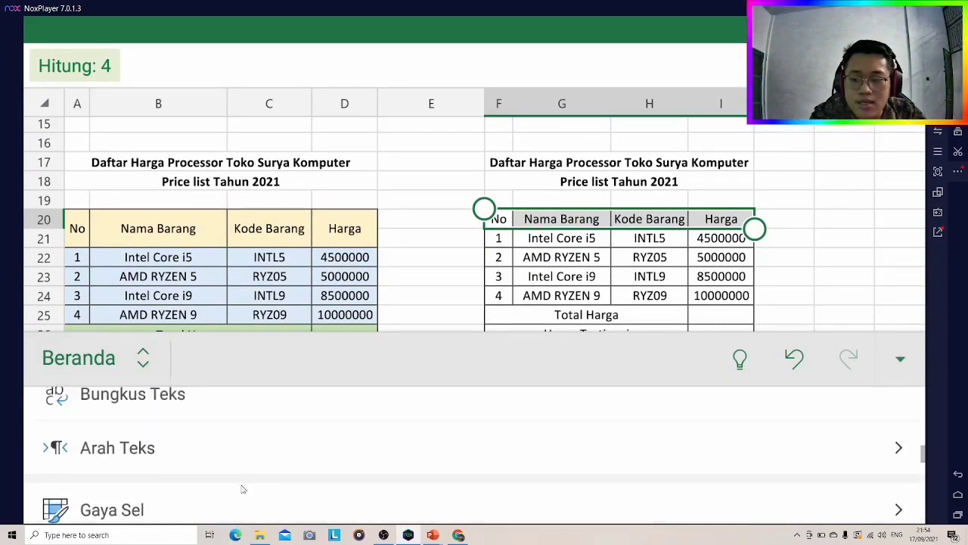
{"action": "scroll", "coordinate": [227, 435], "scroll_direction": "up", "scroll_amount": 5}
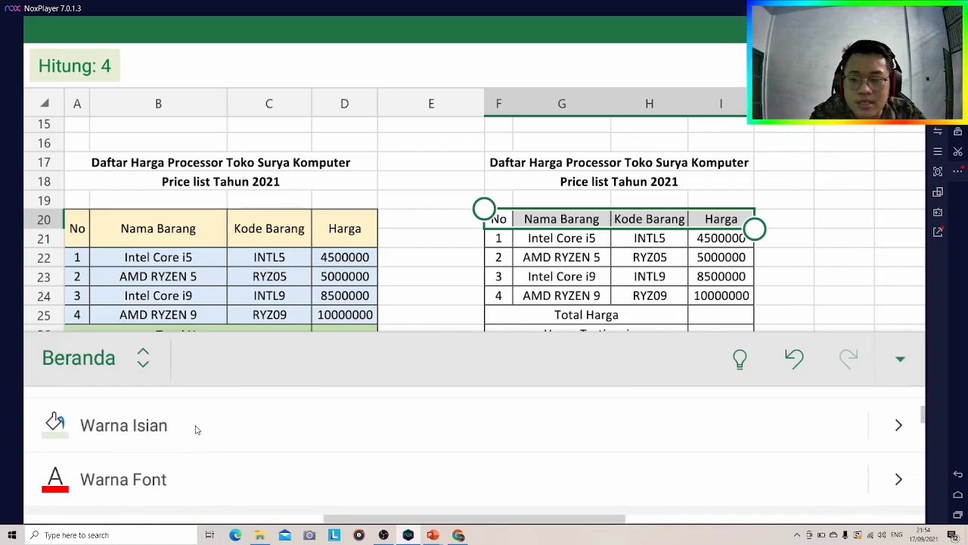
{"action": "left_click", "coordinate": [896, 425]}
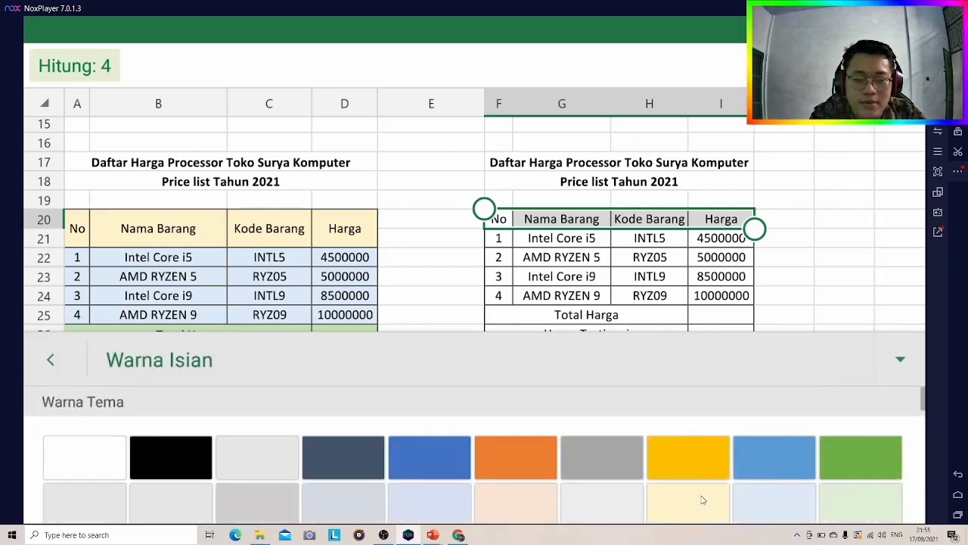
{"action": "left_click", "coordinate": [702, 500]}
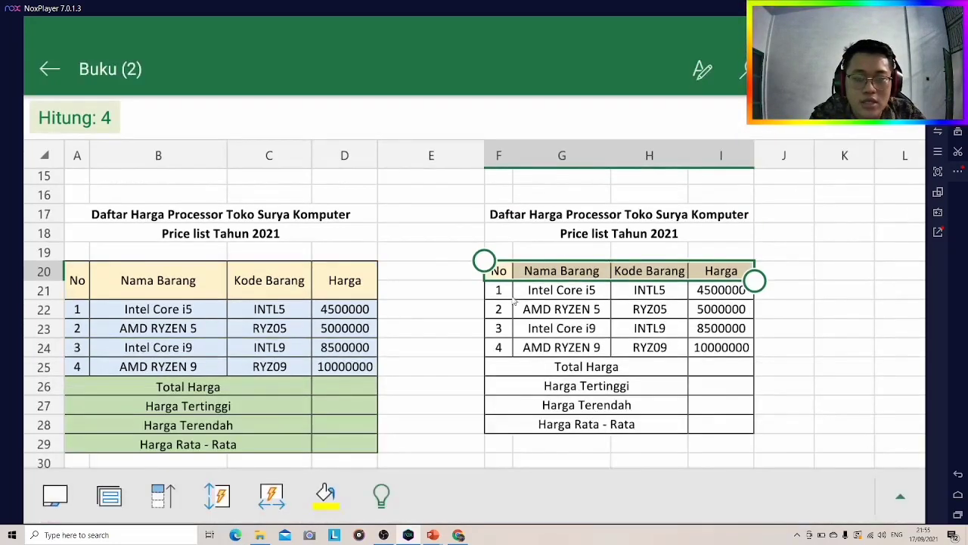
Step: Fill the four processor rows in cells F21 to I24 with the light blue theme color
{"action": "left_click", "coordinate": [503, 295]}
{"action": "left_click_drag", "start_coordinate": [513, 300], "coordinate": [755, 355]}
{"action": "left_click", "coordinate": [899, 499]}
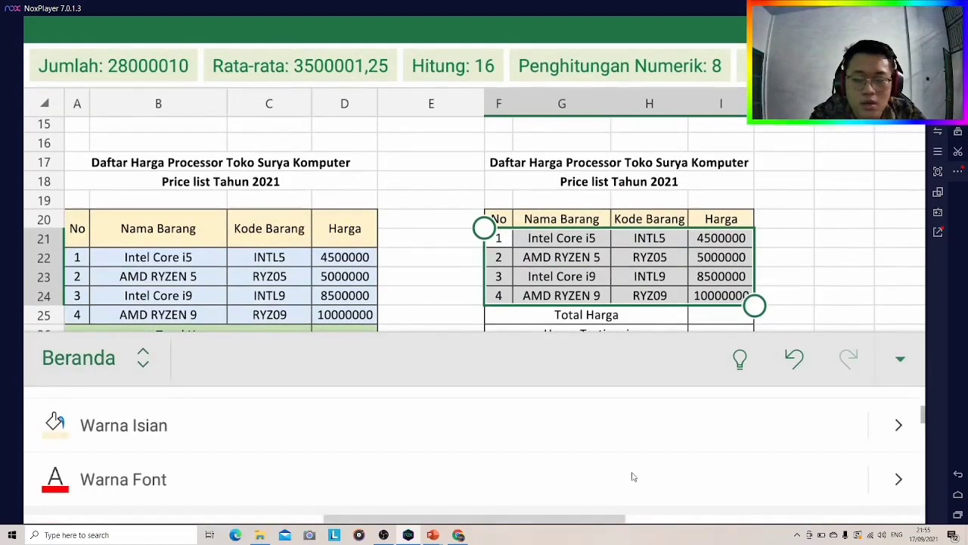
{"action": "left_click", "coordinate": [894, 430]}
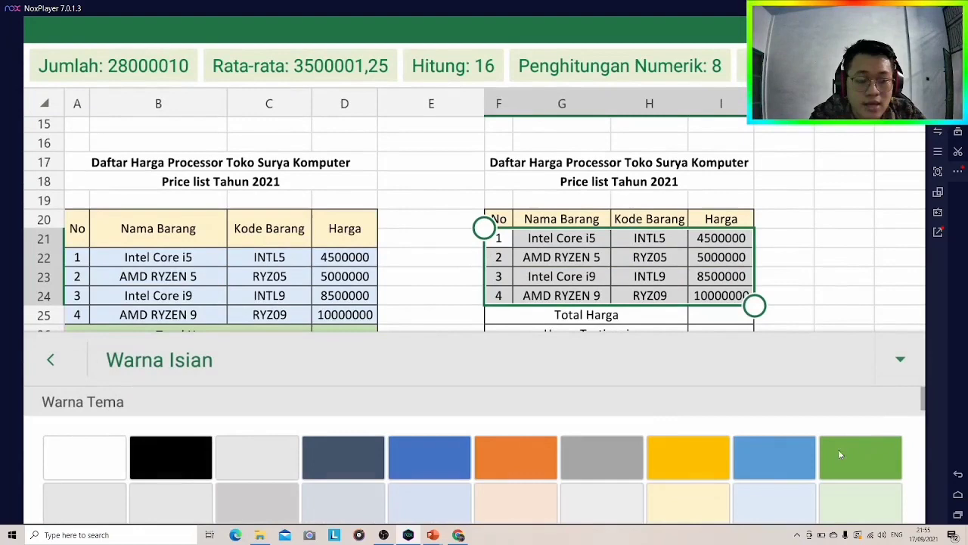
{"action": "left_click", "coordinate": [774, 499]}
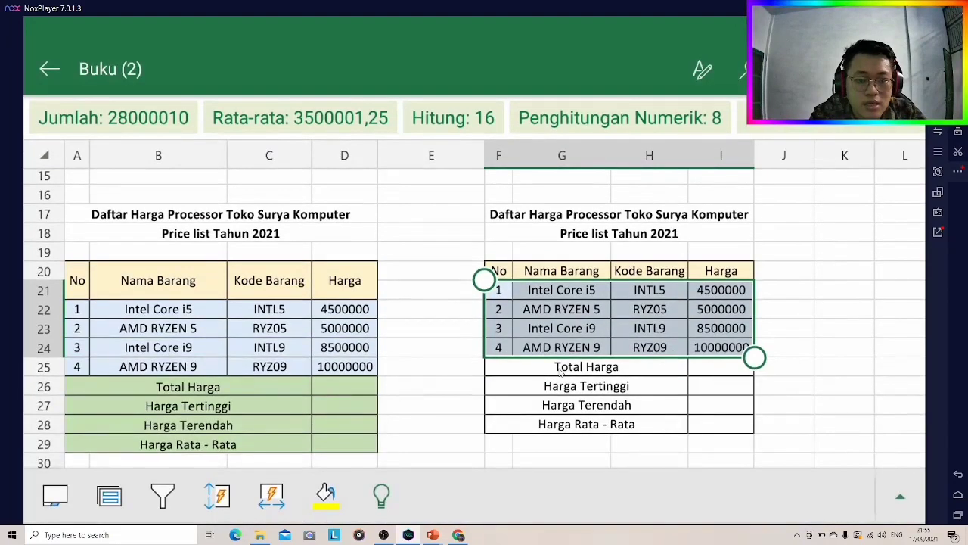
Step: Fill the summary rows from Total Harga to Harga Rata - Rata, cells F25 to I28, with the light green theme color
{"action": "left_click", "coordinate": [561, 371]}
{"action": "left_click_drag", "start_coordinate": [754, 376], "coordinate": [839, 465]}
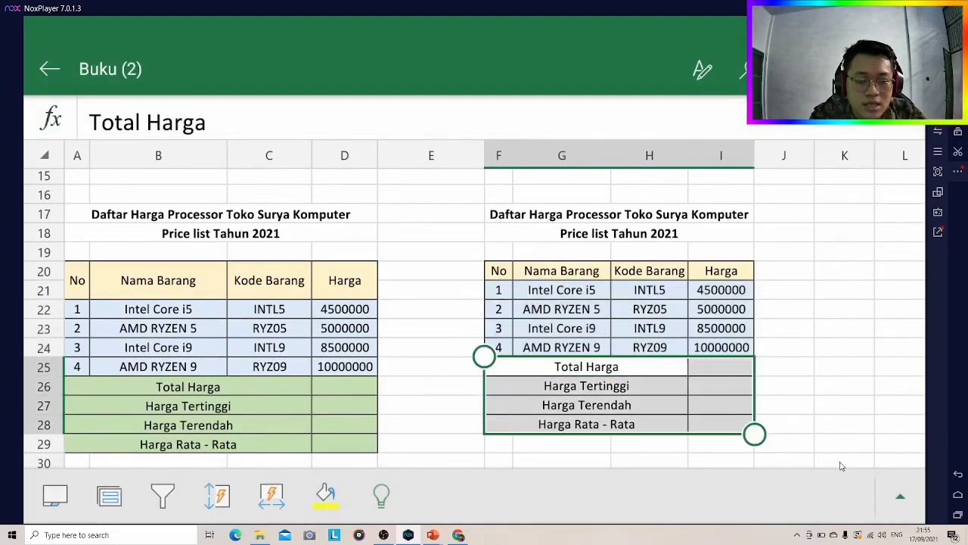
{"action": "left_click", "coordinate": [900, 496]}
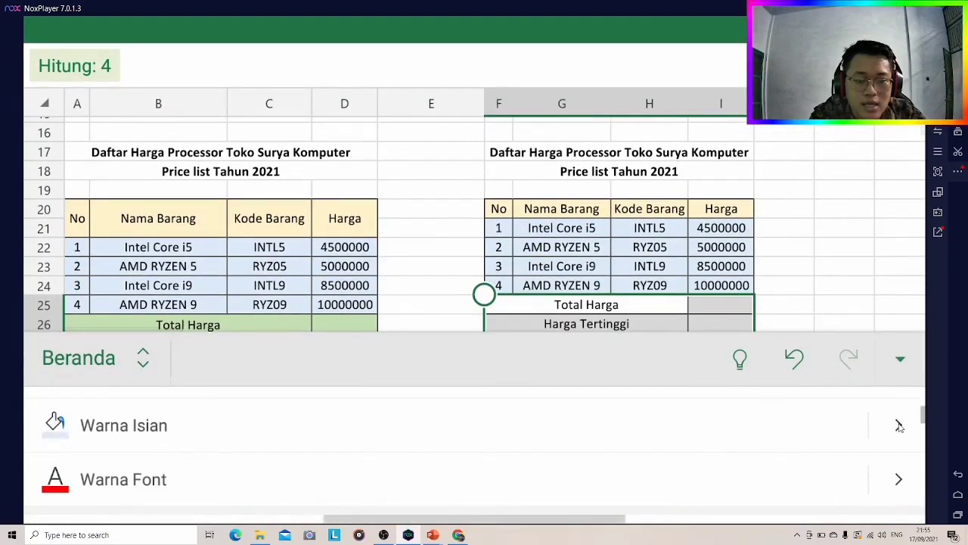
{"action": "left_click", "coordinate": [899, 426]}
{"action": "left_click", "coordinate": [852, 493]}
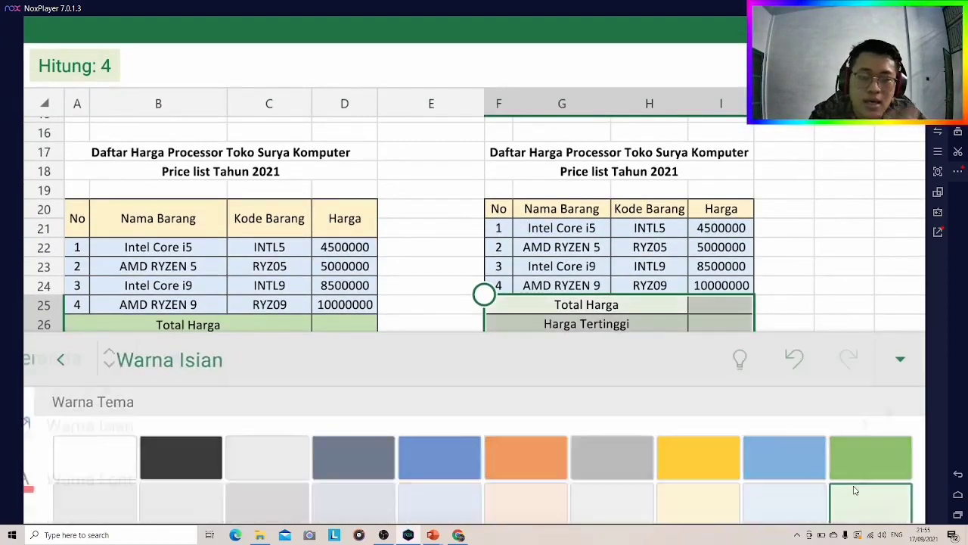
Step: Format the Harga column cells I21 to I28 with the Mata Uang number format
{"action": "left_click", "coordinate": [900, 358]}
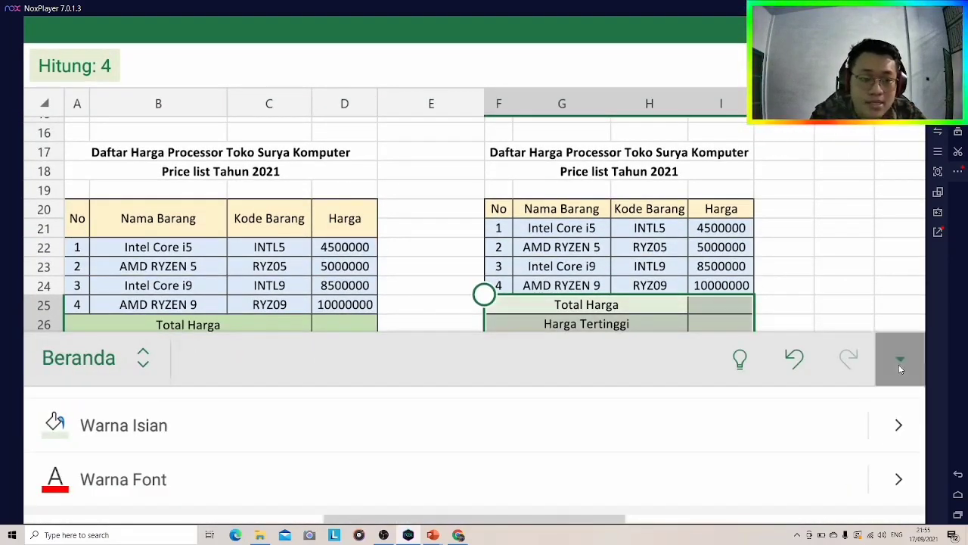
{"action": "left_click", "coordinate": [719, 286]}
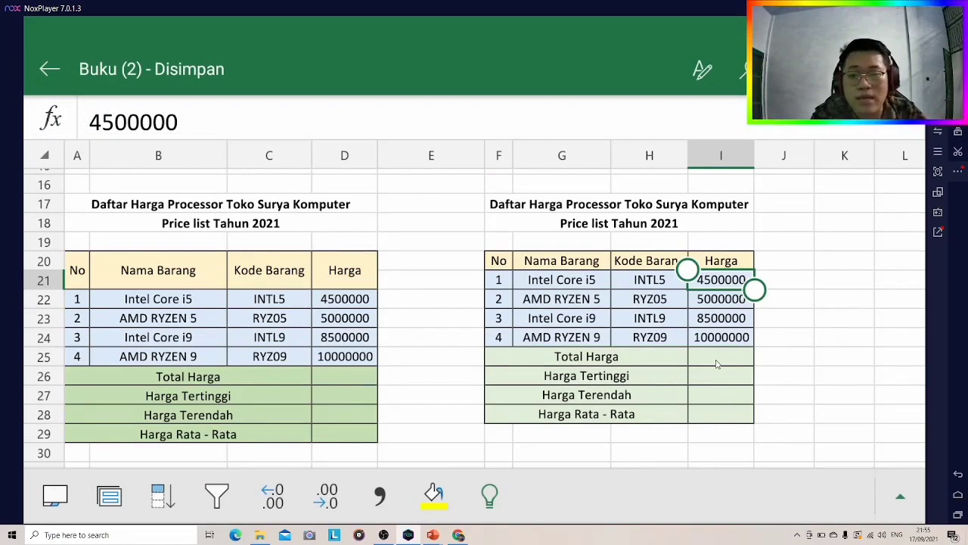
{"action": "left_click", "coordinate": [717, 357]}
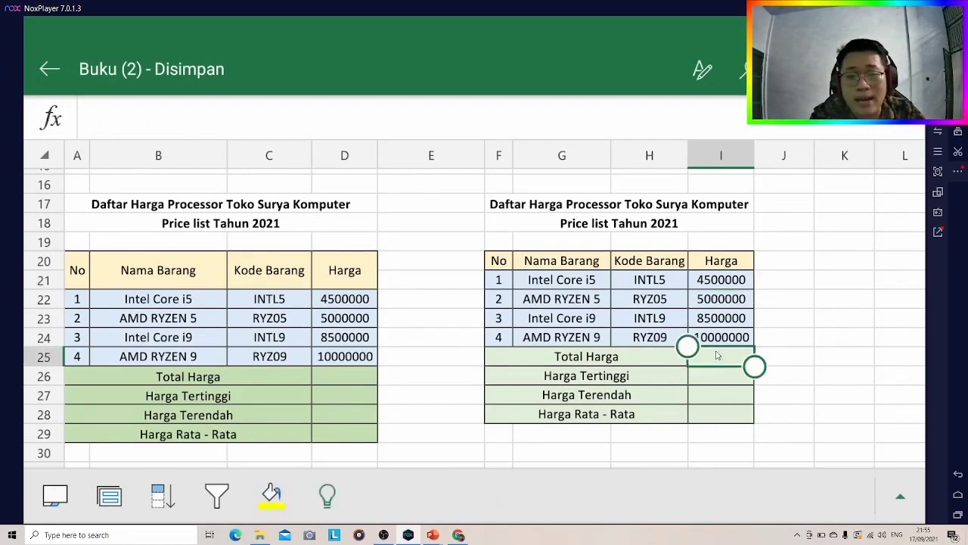
{"action": "left_click", "coordinate": [721, 281]}
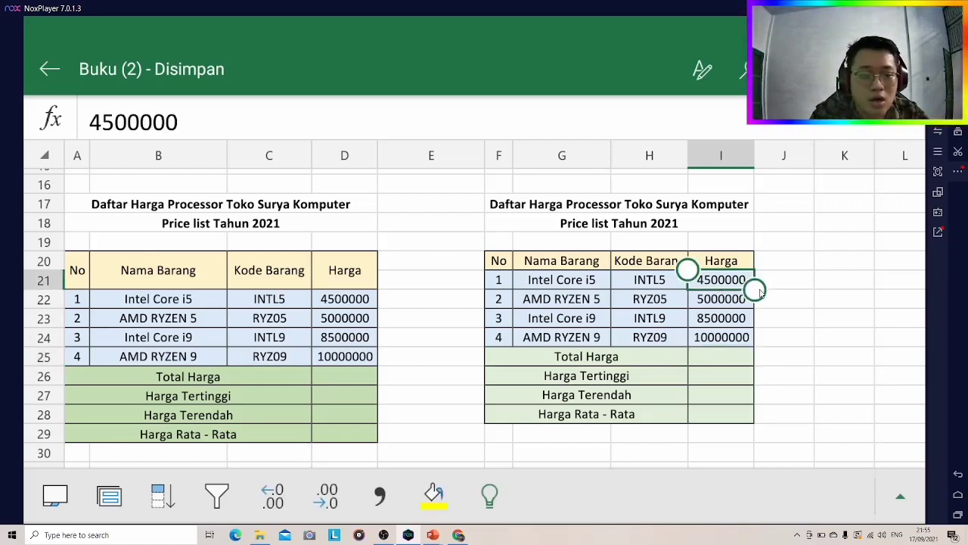
{"action": "left_click_drag", "start_coordinate": [757, 291], "coordinate": [753, 424]}
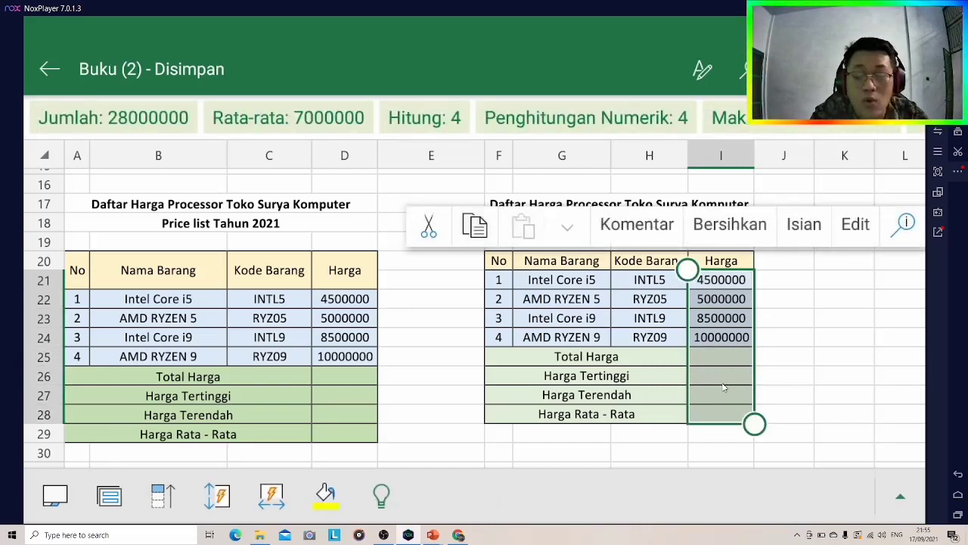
{"action": "left_click", "coordinate": [899, 496]}
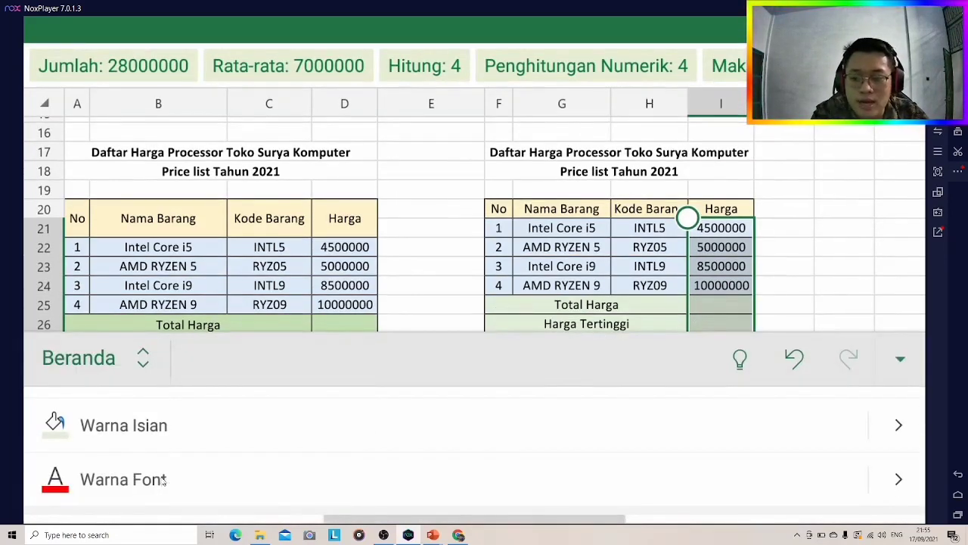
{"action": "scroll", "coordinate": [223, 401], "scroll_direction": "down", "scroll_amount": 2}
{"action": "scroll", "coordinate": [245, 439], "scroll_direction": "down", "scroll_amount": 5}
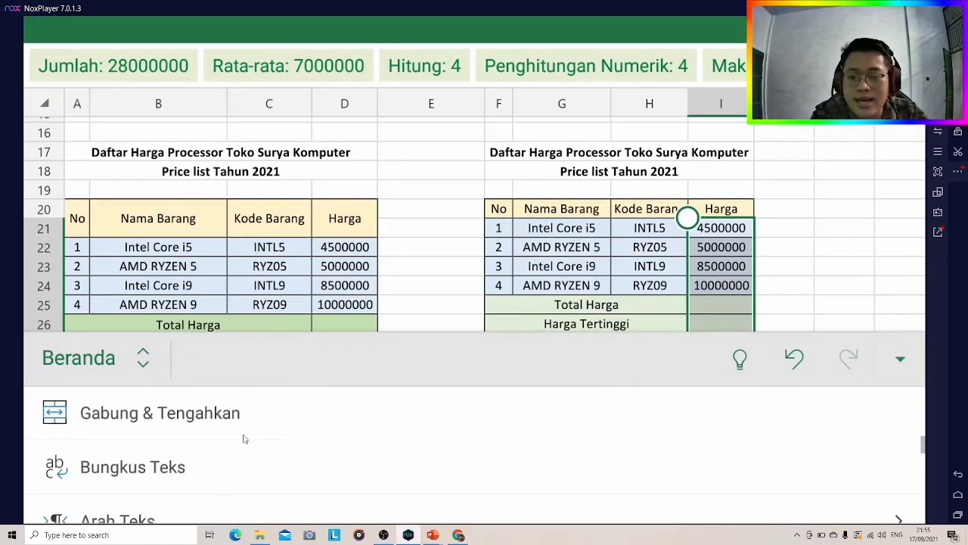
{"action": "scroll", "coordinate": [226, 472], "scroll_direction": "down", "scroll_amount": 3}
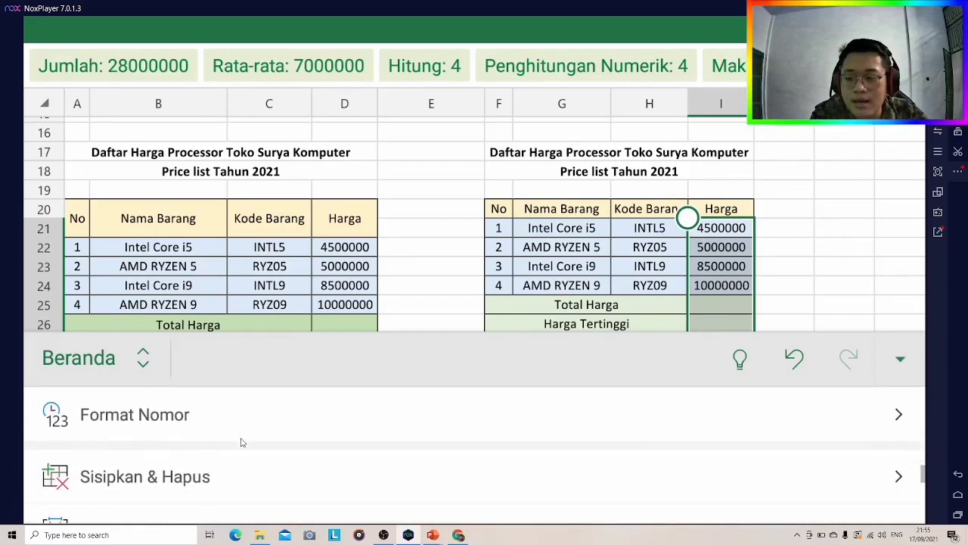
{"action": "left_click", "coordinate": [898, 424]}
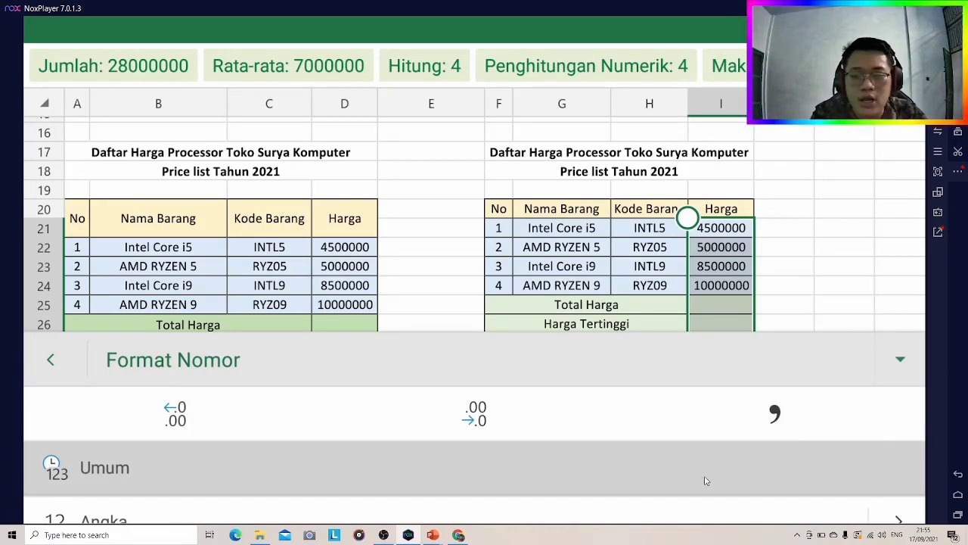
{"action": "scroll", "coordinate": [634, 487], "scroll_direction": "down", "scroll_amount": 4}
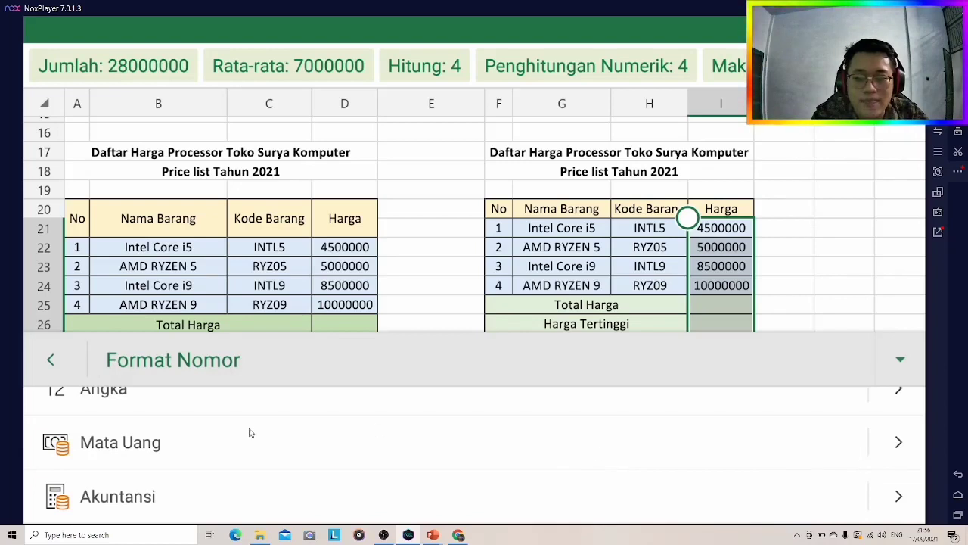
{"action": "left_click", "coordinate": [217, 453]}
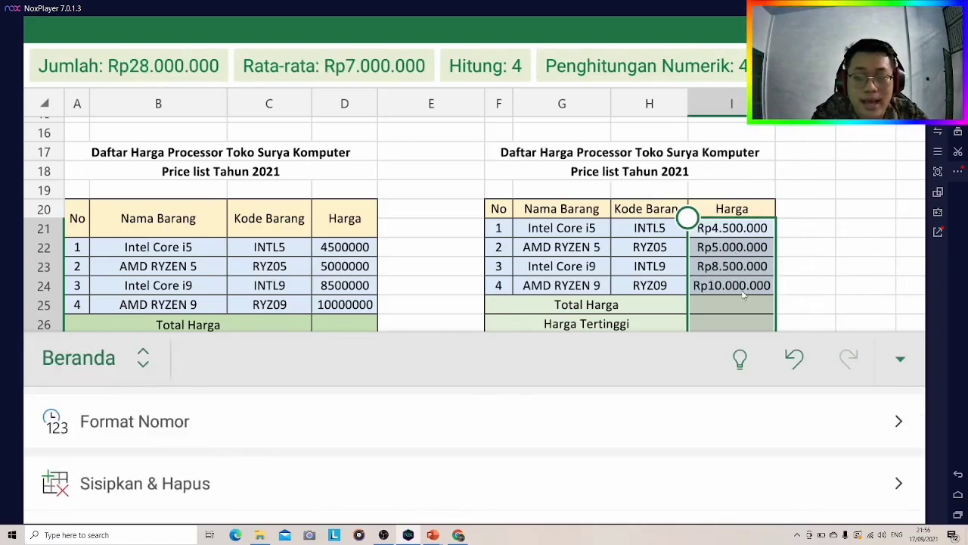
Step: Apply the Akuntansi number format to the Harga column cells I21 to I28
{"action": "left_click", "coordinate": [858, 432]}
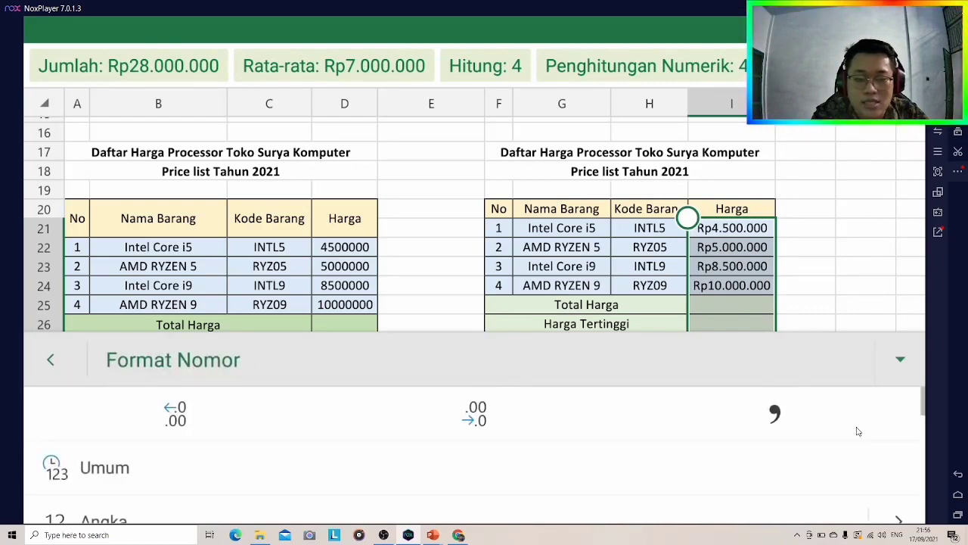
{"action": "scroll", "coordinate": [643, 438], "scroll_direction": "down", "scroll_amount": 3}
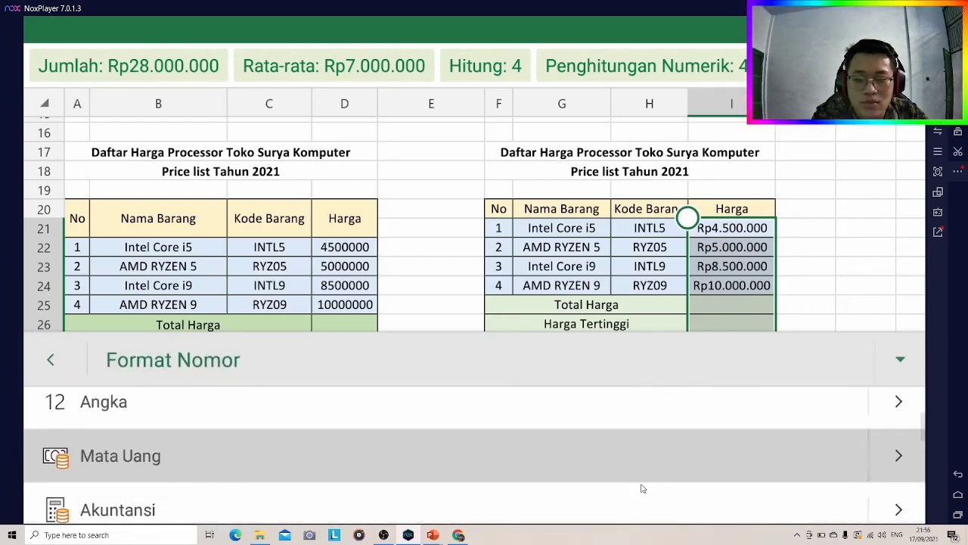
{"action": "left_click", "coordinate": [791, 512]}
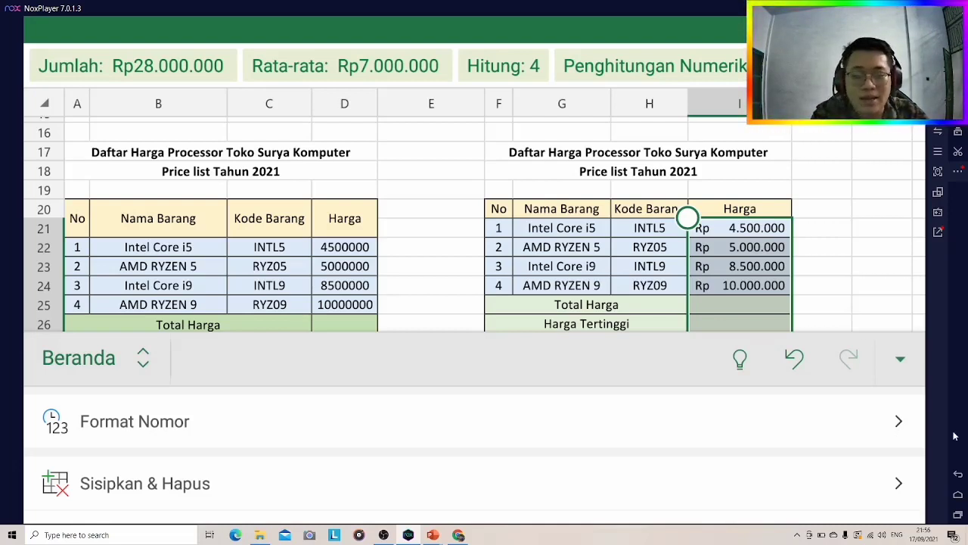
Step: Examine the currency options offered for the Akuntansi number format, leaving the selection as it is
{"action": "left_click", "coordinate": [911, 425]}
{"action": "scroll", "coordinate": [559, 454], "scroll_direction": "down", "scroll_amount": 1}
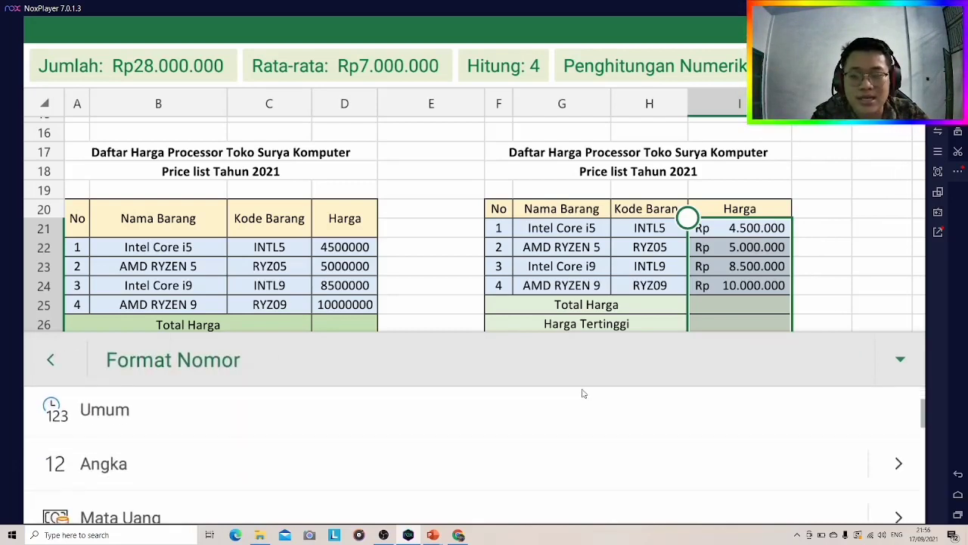
{"action": "scroll", "coordinate": [591, 432], "scroll_direction": "down", "scroll_amount": 1}
{"action": "scroll", "coordinate": [587, 442], "scroll_direction": "down", "scroll_amount": 1}
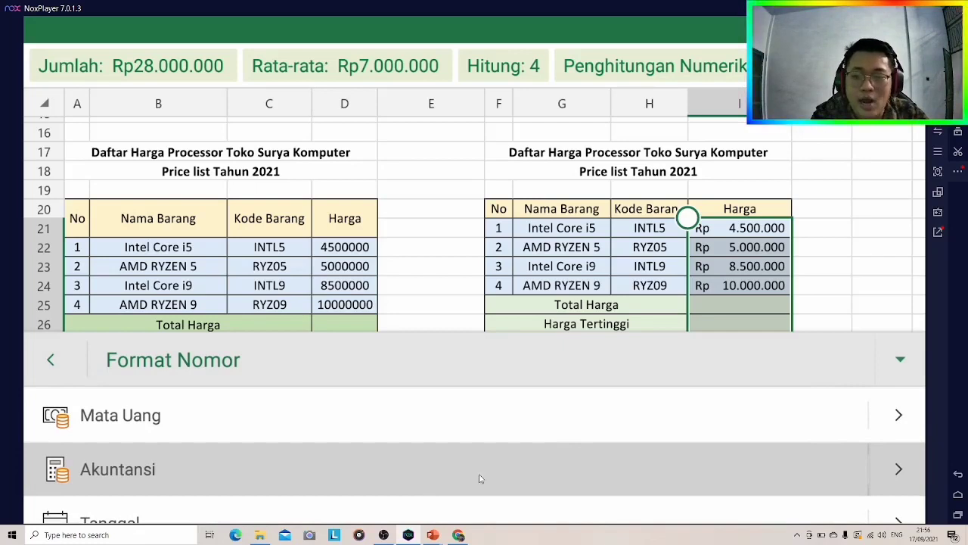
{"action": "left_click", "coordinate": [899, 470]}
{"action": "scroll", "coordinate": [458, 437], "scroll_direction": "down", "scroll_amount": 1}
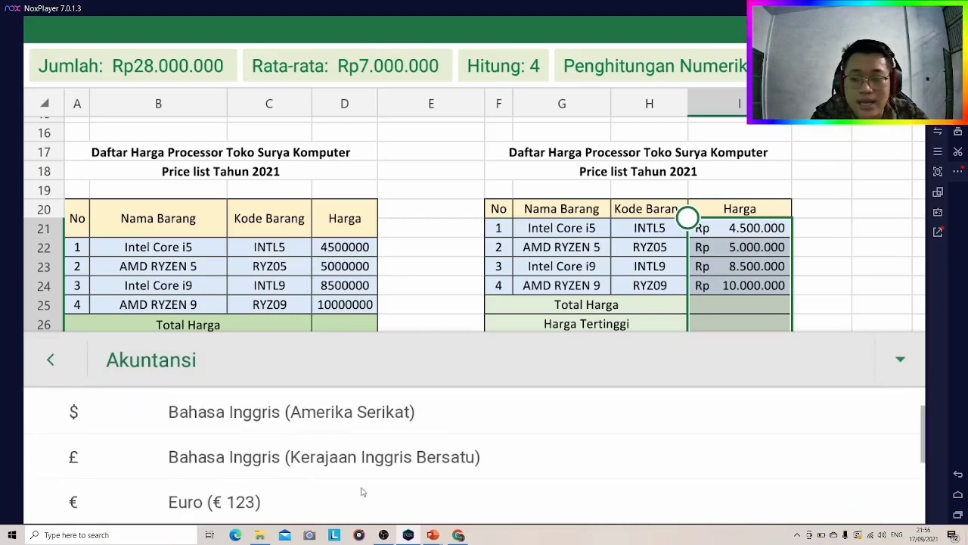
{"action": "left_click", "coordinate": [50, 361]}
{"action": "left_click", "coordinate": [900, 360]}
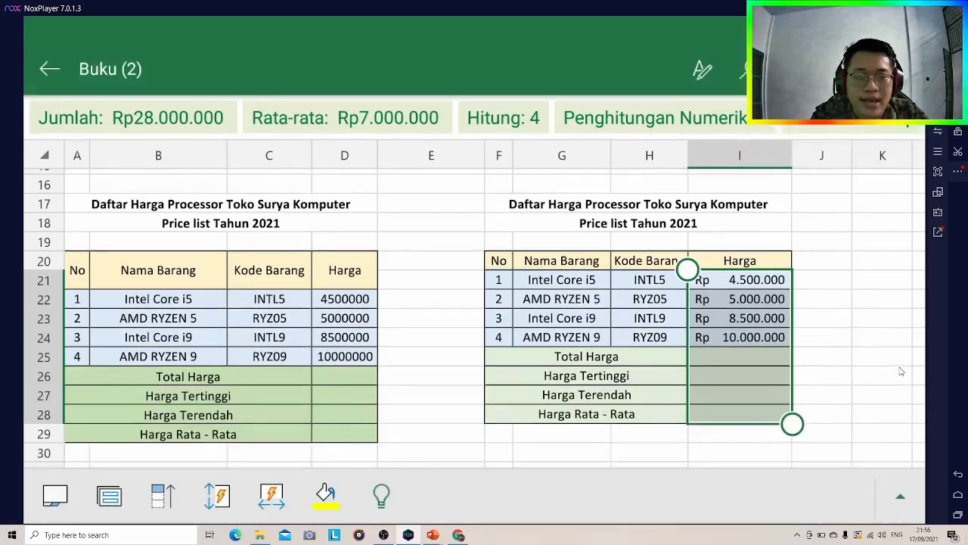
{"action": "left_click", "coordinate": [741, 394]}
{"action": "left_click", "coordinate": [735, 361]}
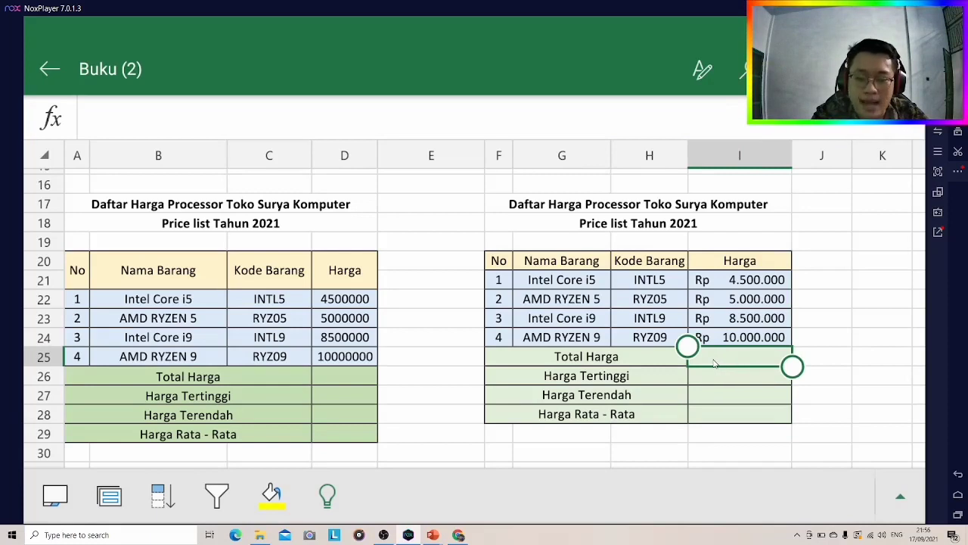
{"action": "left_click", "coordinate": [716, 385]}
{"action": "left_click", "coordinate": [723, 403]}
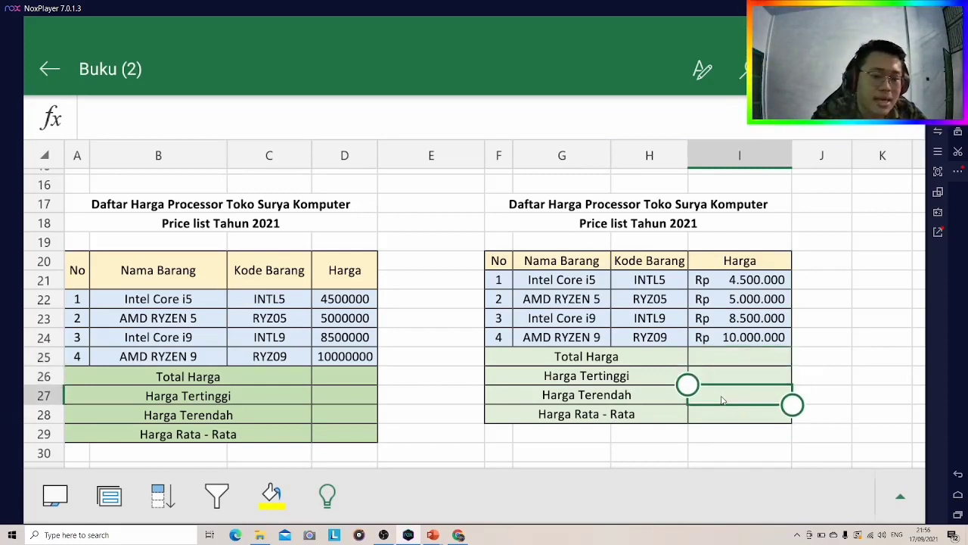
{"action": "left_click", "coordinate": [732, 415]}
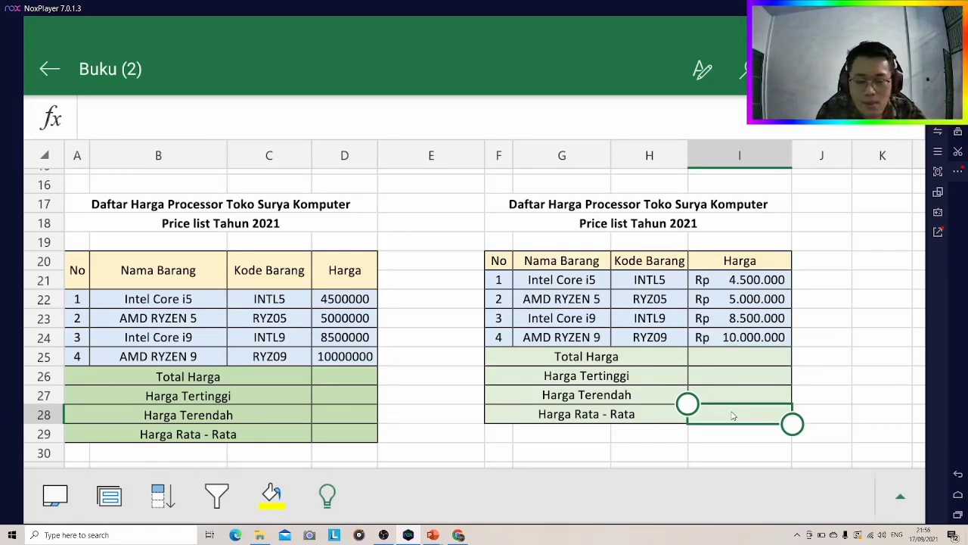
Step: Enter the label Nama in cell G29 and the label Kelas in cell G30, below the summary rows
{"action": "left_click", "coordinate": [564, 445]}
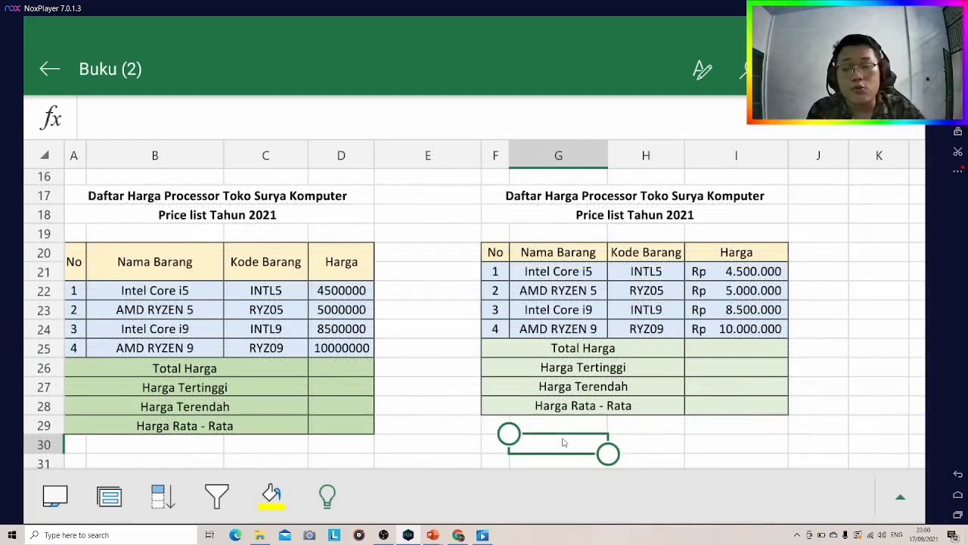
{"action": "left_click", "coordinate": [562, 427]}
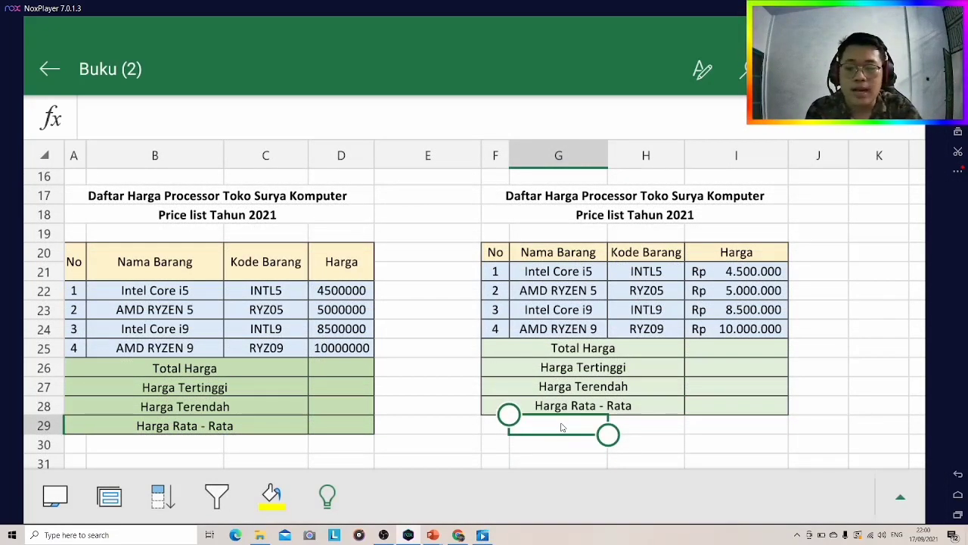
{"action": "double_click", "coordinate": [562, 427]}
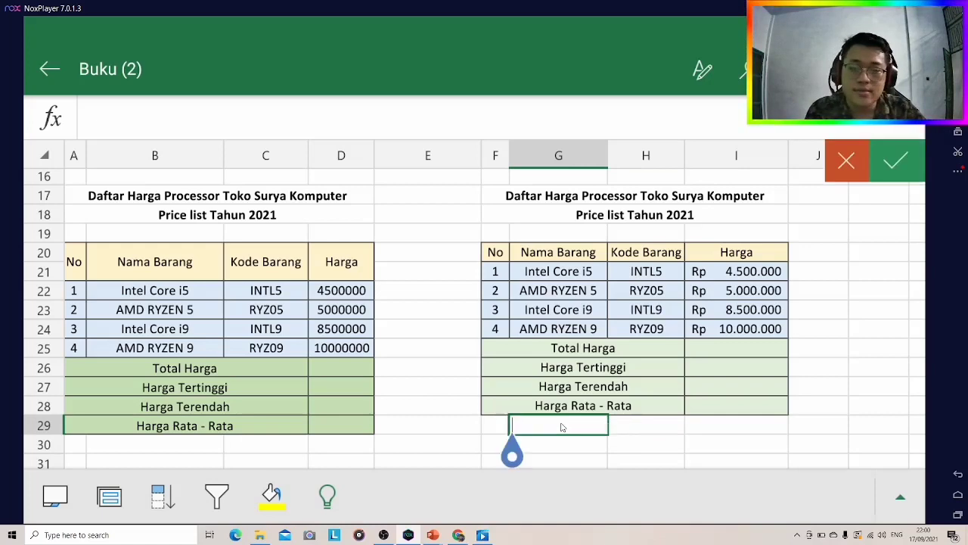
{"action": "type", "text": "Nama"}
{"action": "key", "text": "Return"}
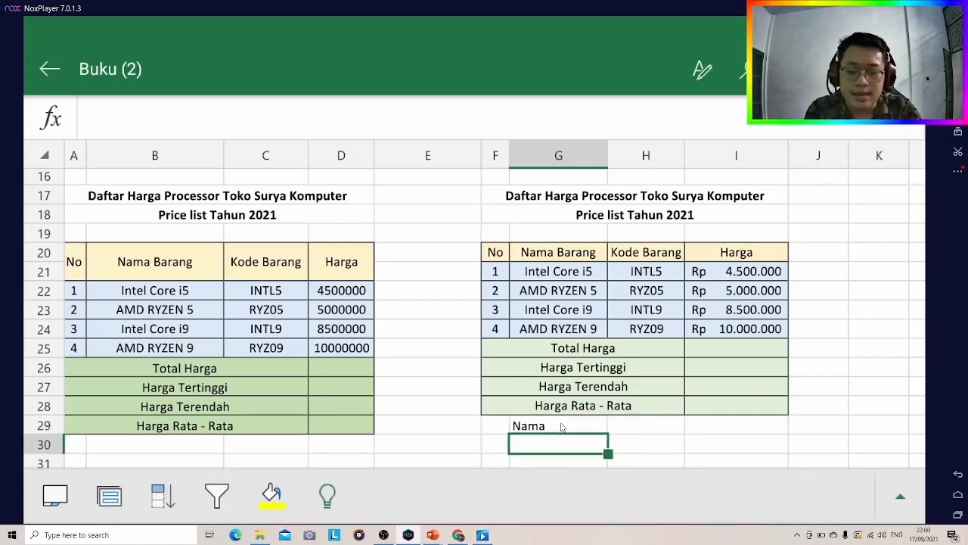
{"action": "type", "text": "Kelas"}
{"action": "key", "text": "Return"}
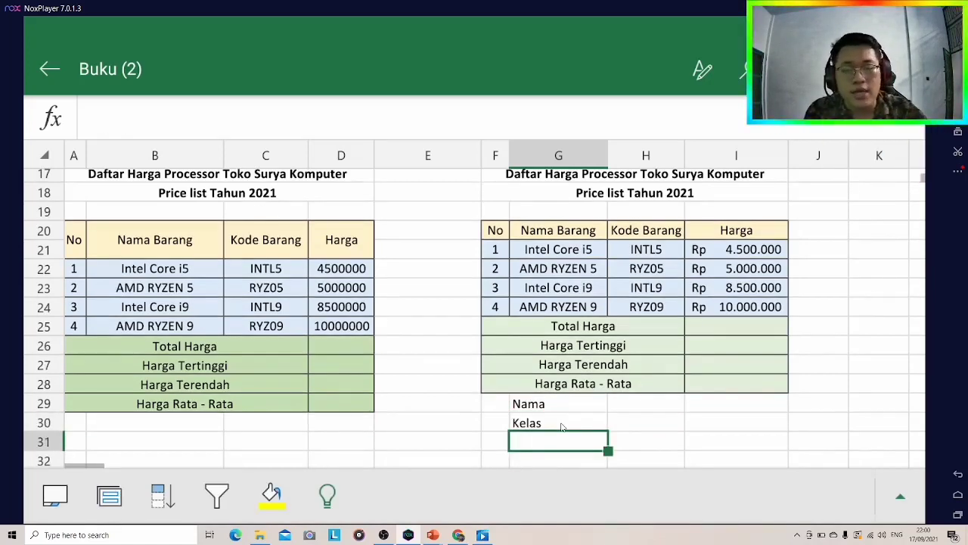